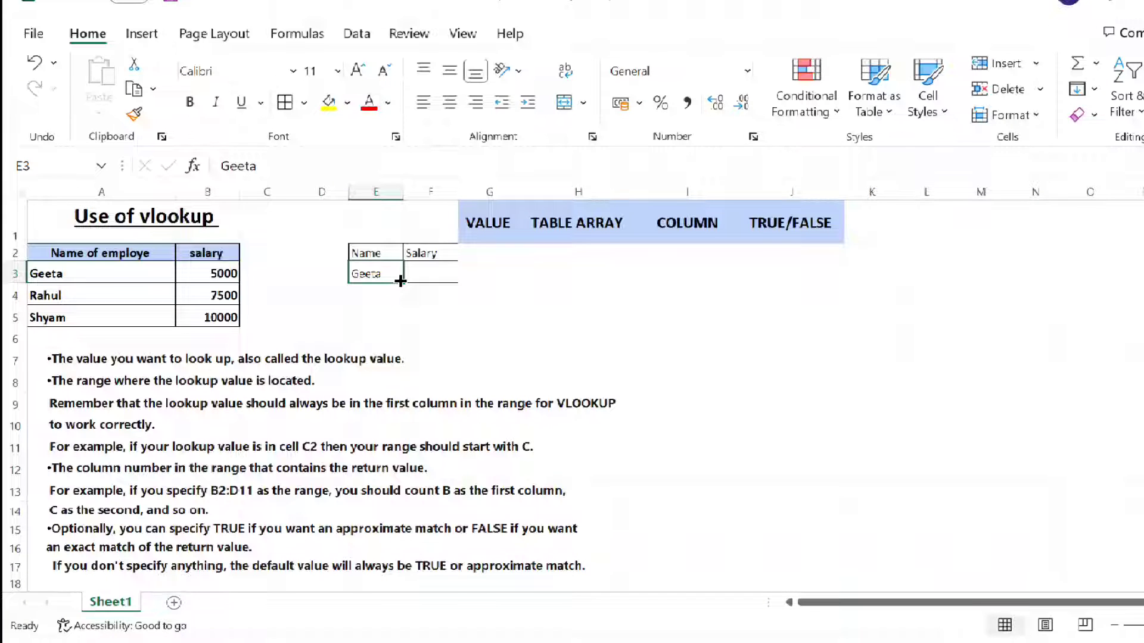
# Examine the lookup name in E3 and the source table A2:B5 with its employee name and salary columns.
pyautogui.click(590, 240)
pyautogui.click(396, 276)
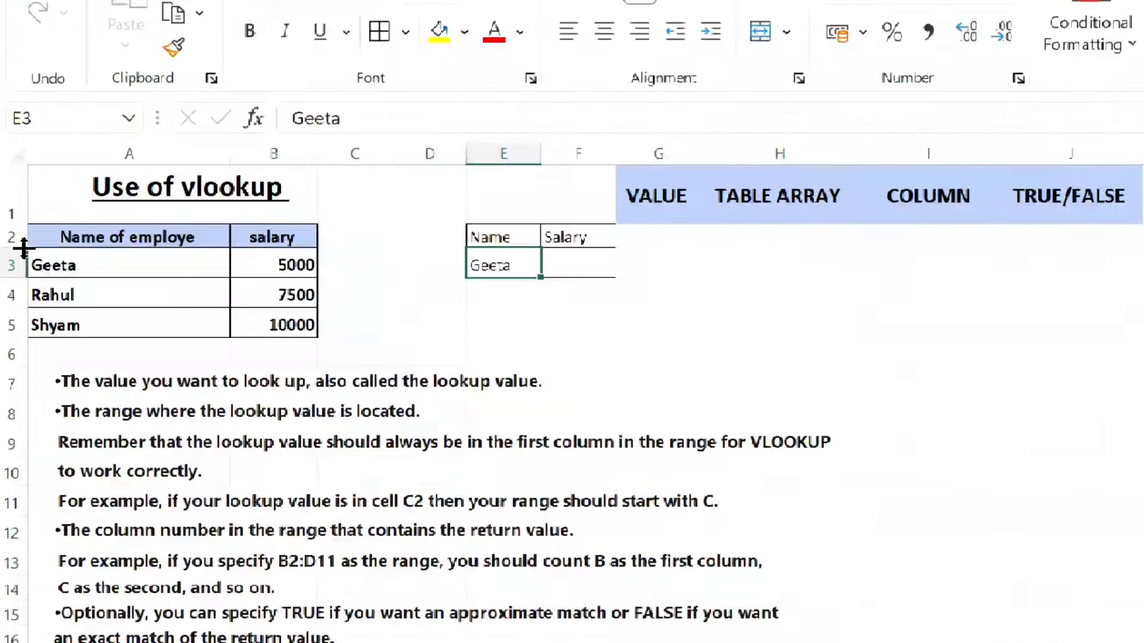
pyautogui.moveTo(45, 238); pyautogui.dragTo(262, 331)
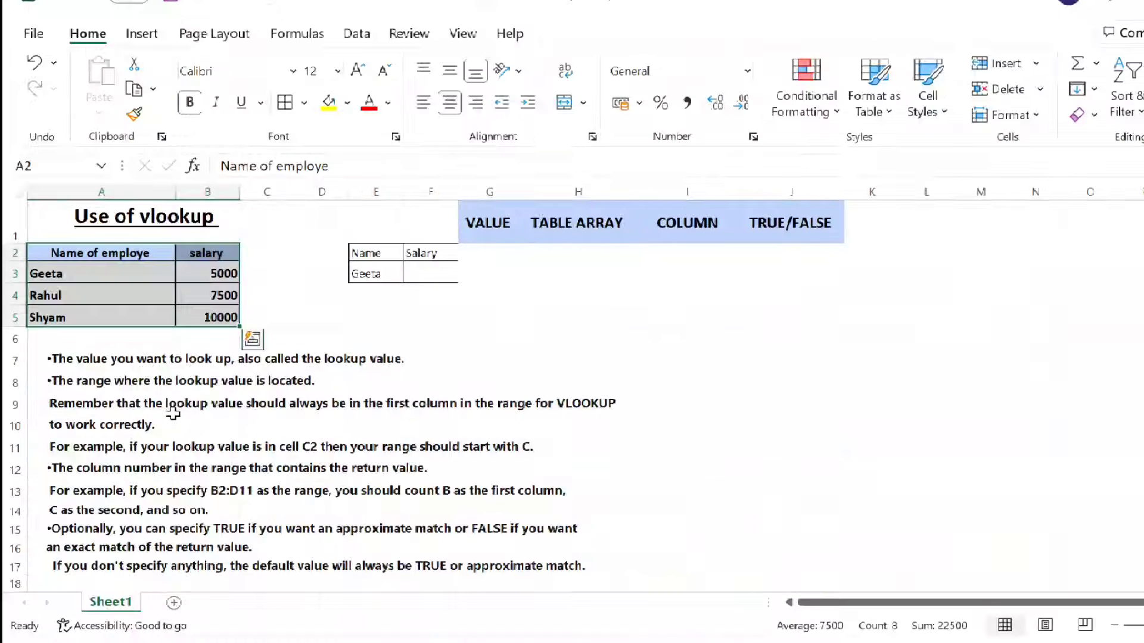
pyautogui.click(172, 414)
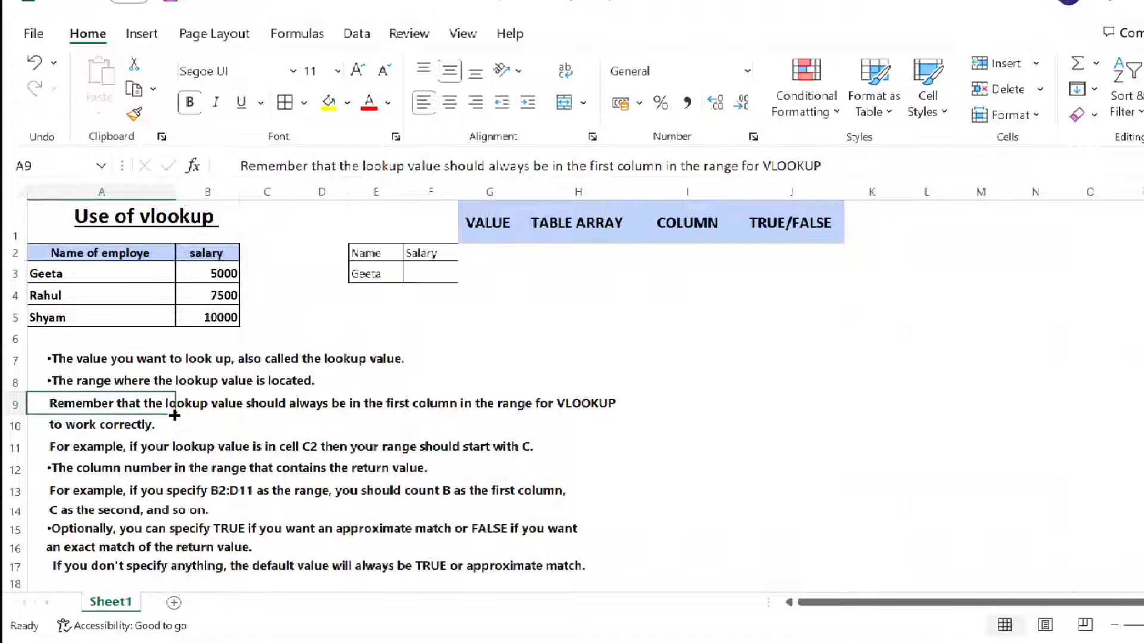
pyautogui.click(361, 278)
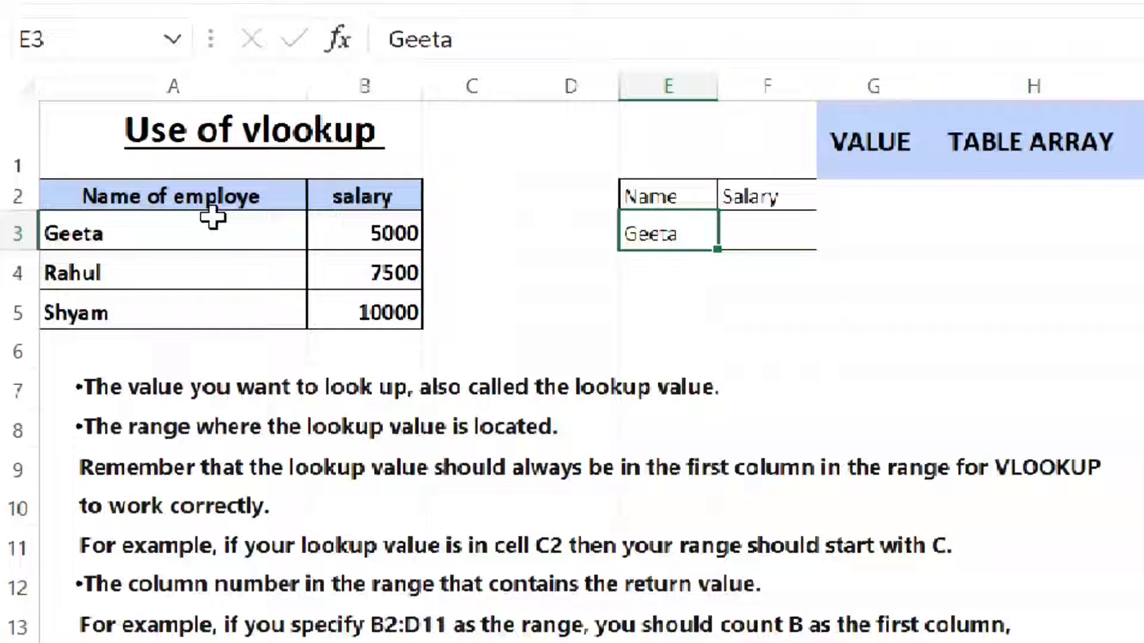
pyautogui.click(354, 233)
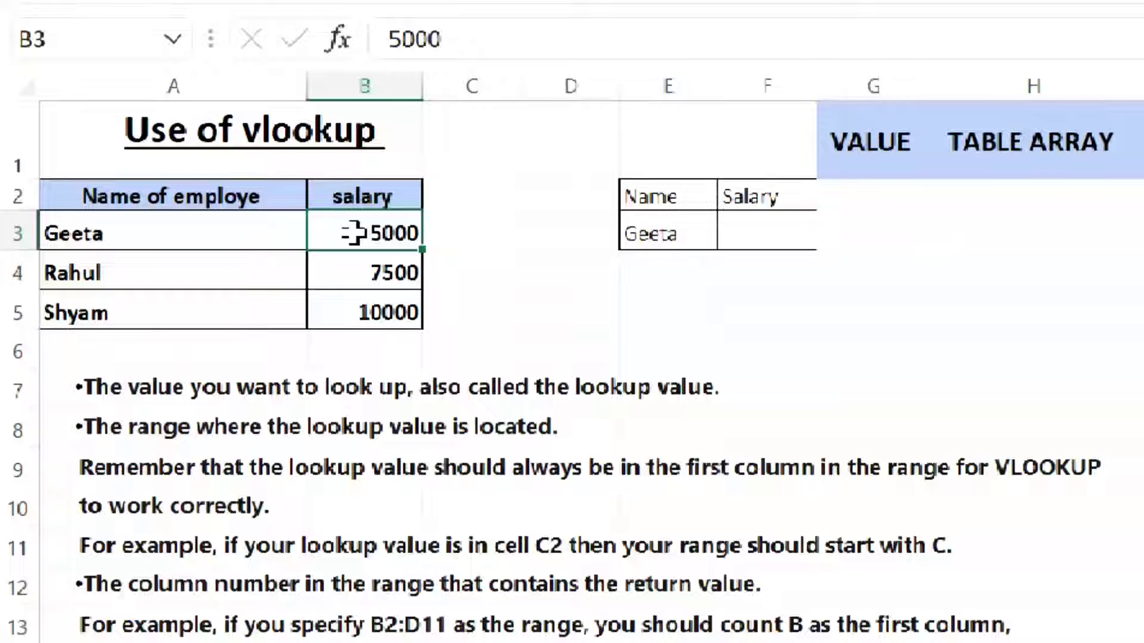
pyautogui.click(363, 195)
pyautogui.moveTo(362, 195); pyautogui.dragTo(373, 311)
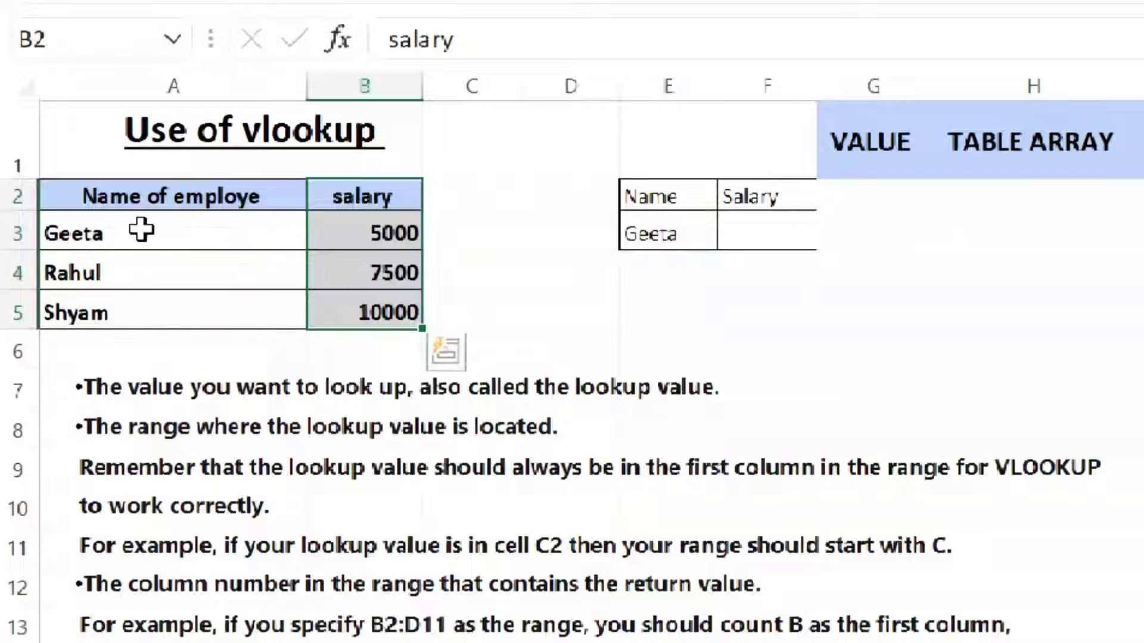
pyautogui.click(160, 195)
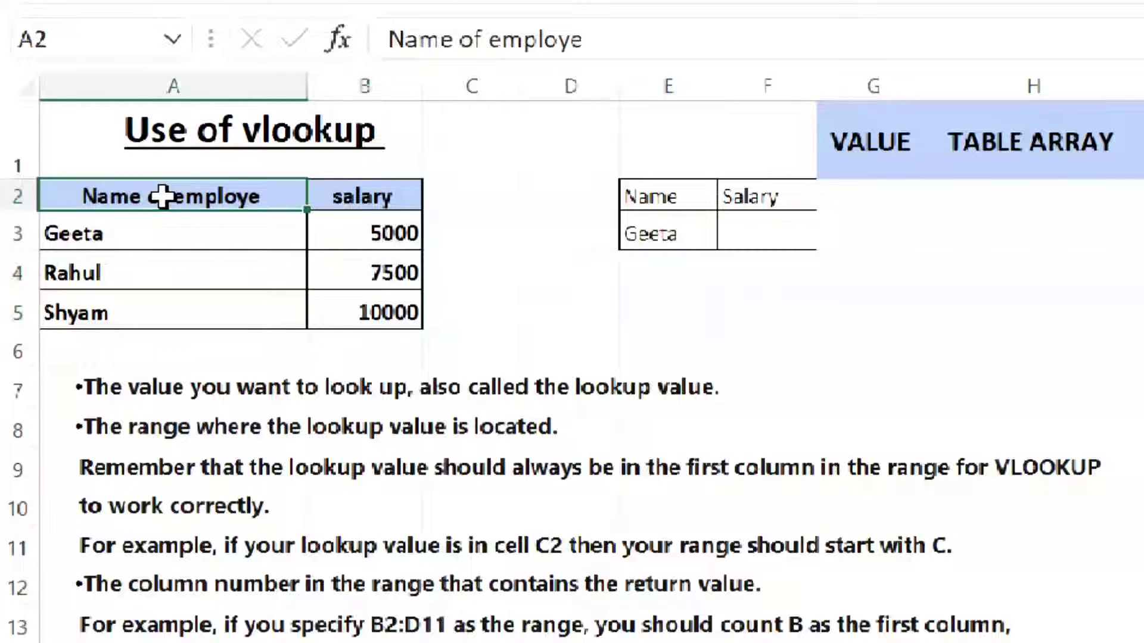
pyautogui.moveTo(162, 196); pyautogui.dragTo(171, 311)
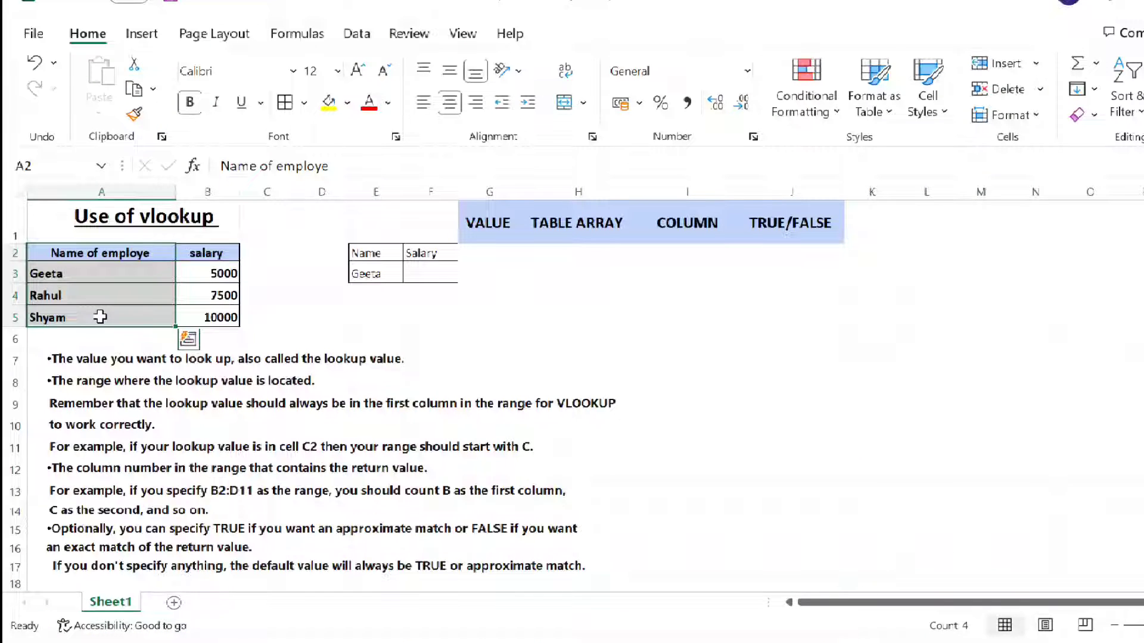
# Examine the column number note in A12 and how the name and salary columns are ordered in the source table.
pyautogui.click(67, 471)
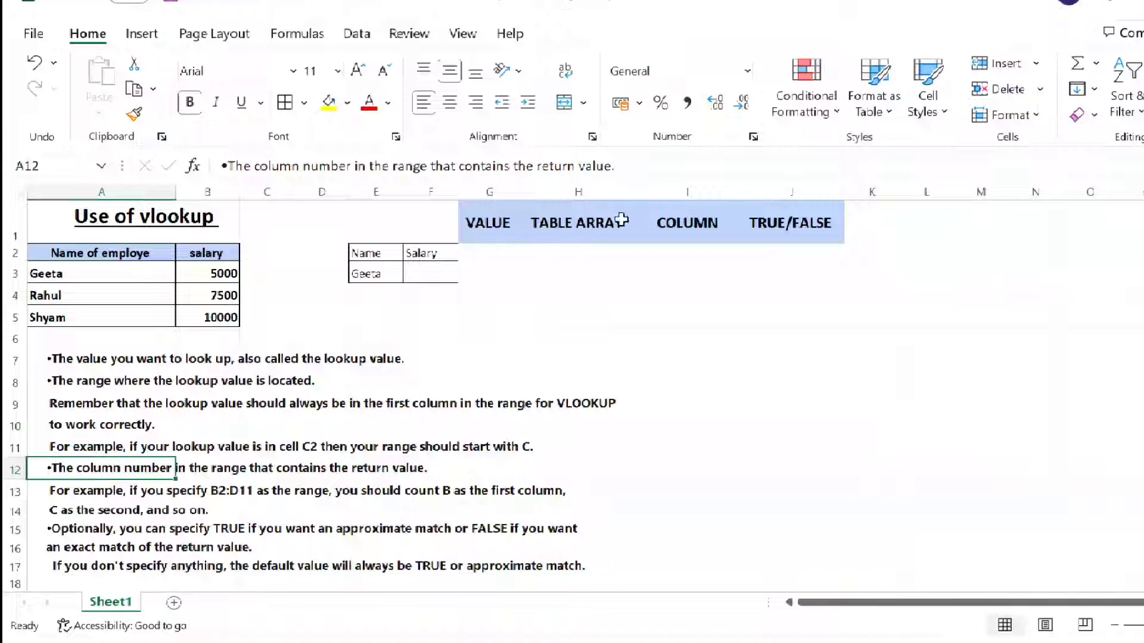
pyautogui.click(711, 213)
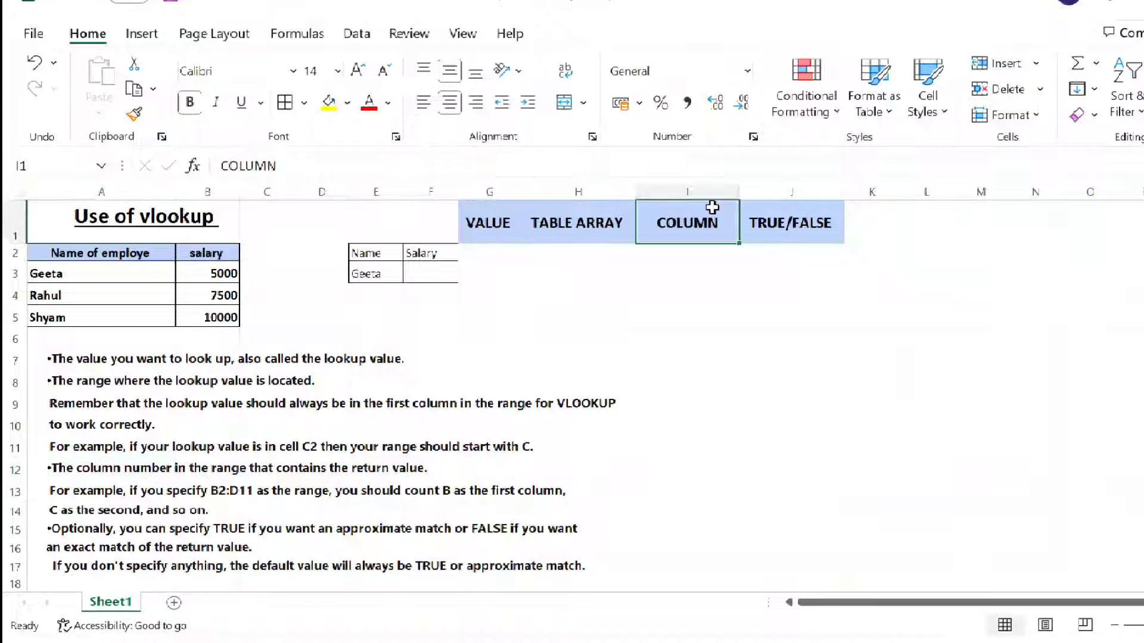
pyautogui.click(433, 255)
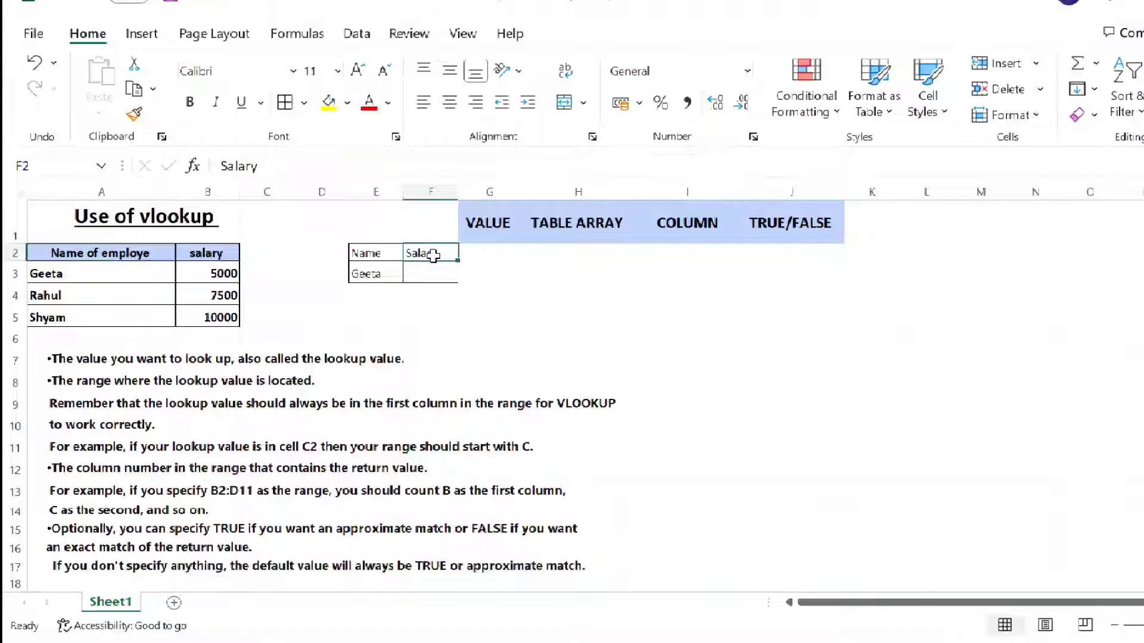
pyautogui.click(180, 250)
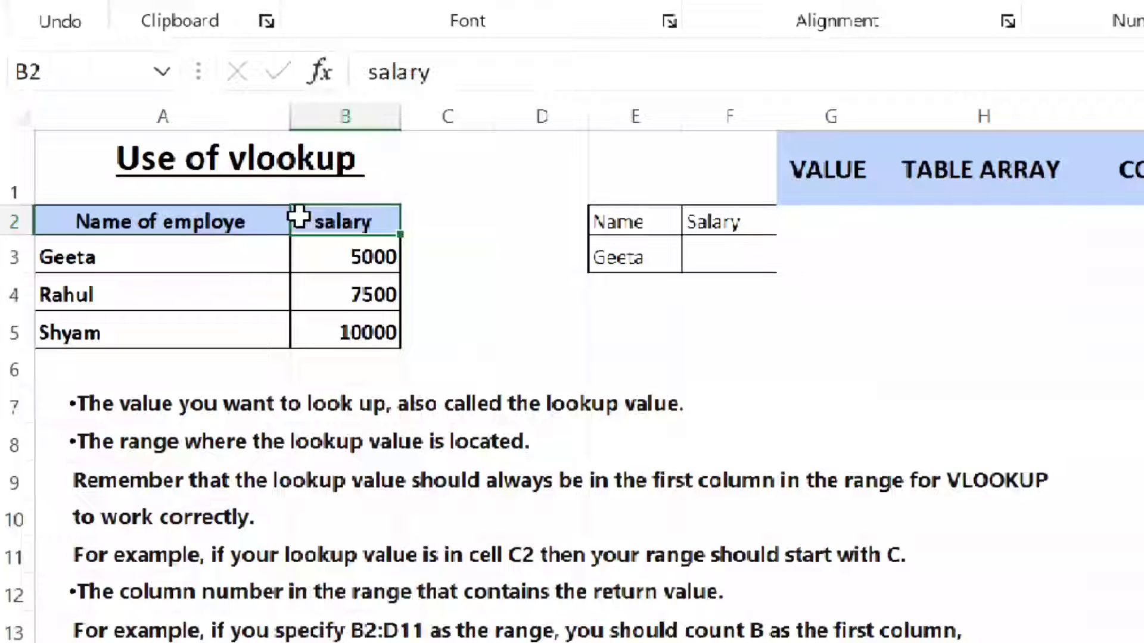
pyautogui.click(226, 223)
pyautogui.click(333, 229)
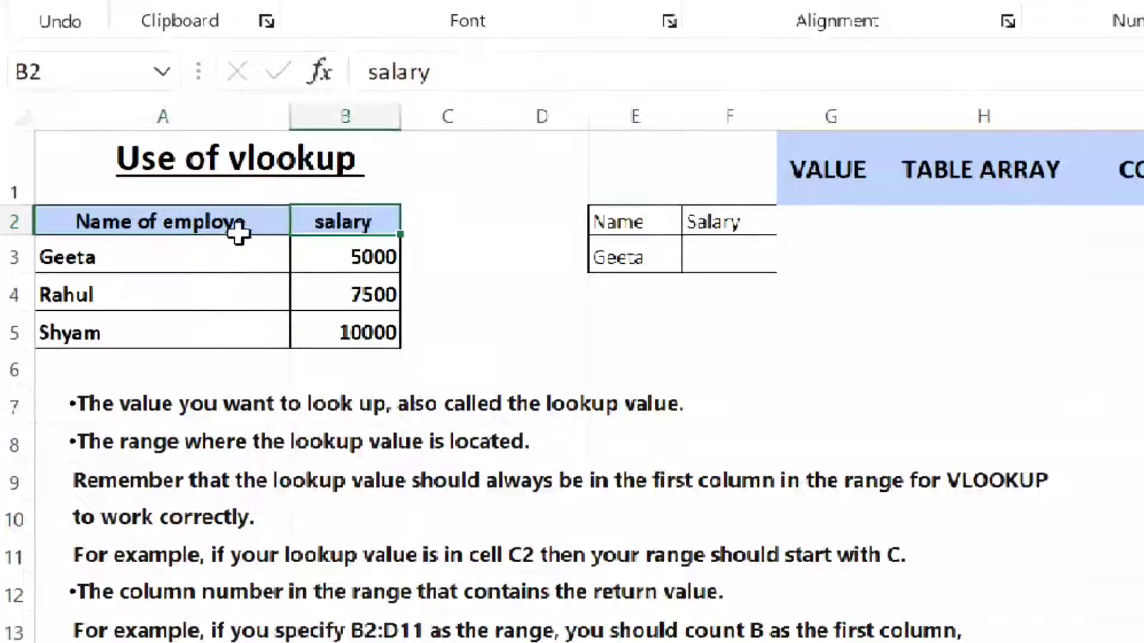
pyautogui.moveTo(231, 222); pyautogui.dragTo(250, 323)
pyautogui.click(345, 224)
pyautogui.click(350, 325)
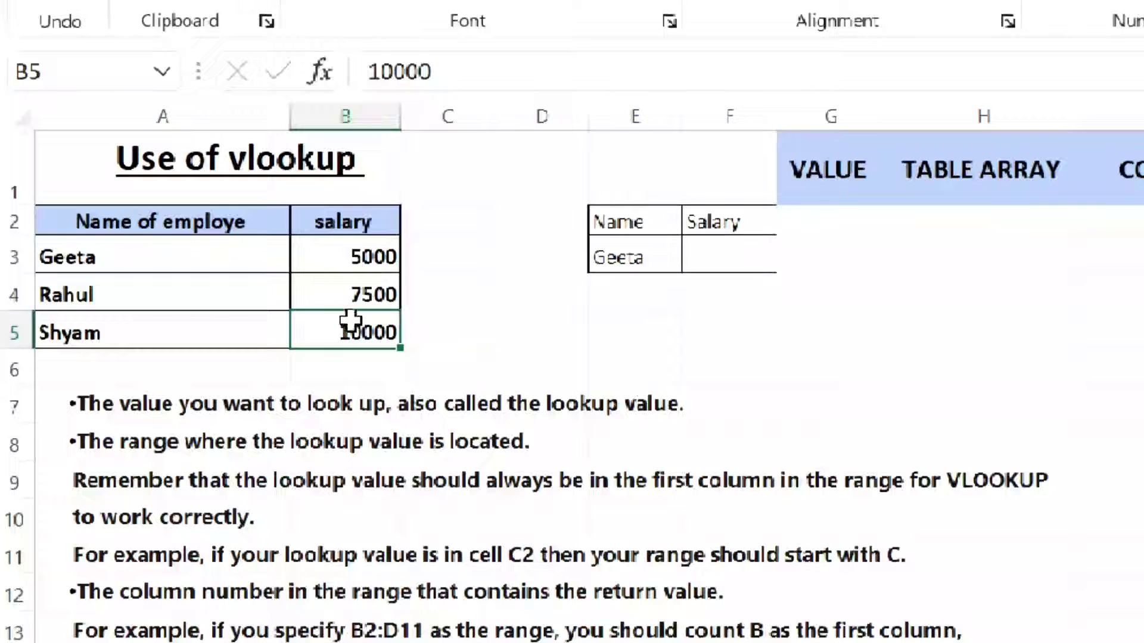
pyautogui.click(379, 187)
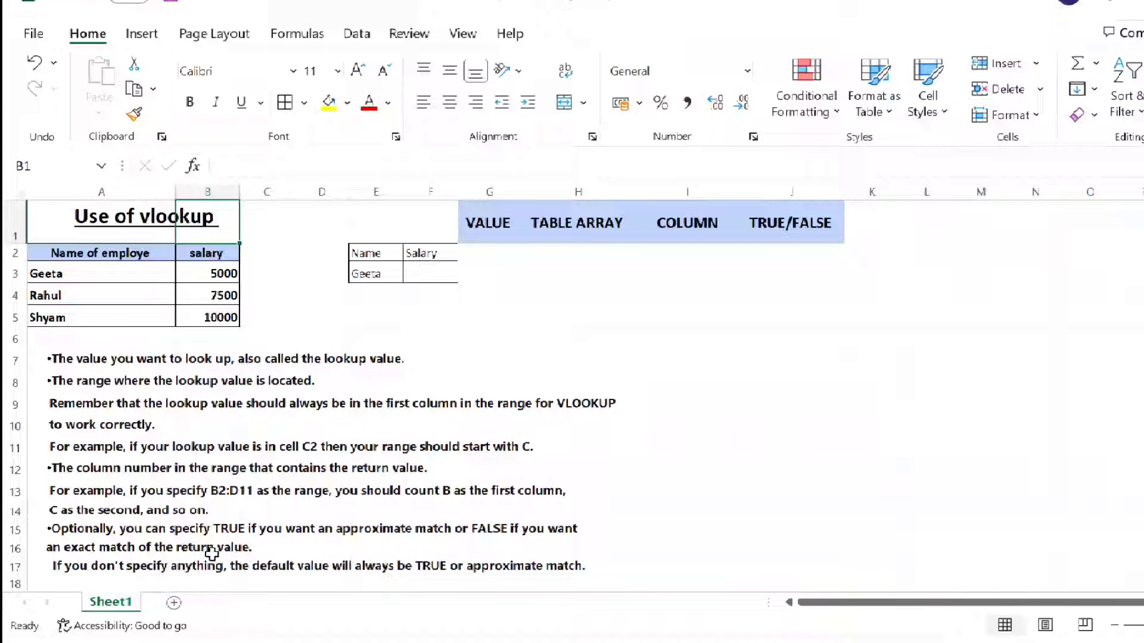
# Start a VLOOKUP formula in the empty Salary cell F3 with E3 as the lookup value.
pyautogui.click(431, 274)
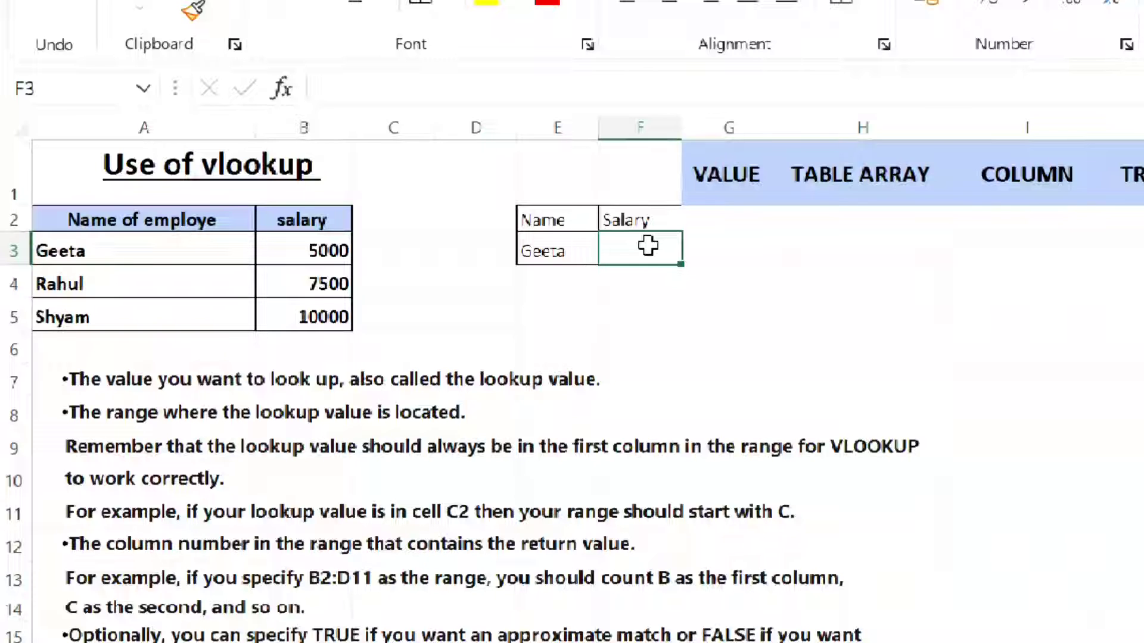
pyautogui.doubleClick(648, 245)
pyautogui.write('=vl')
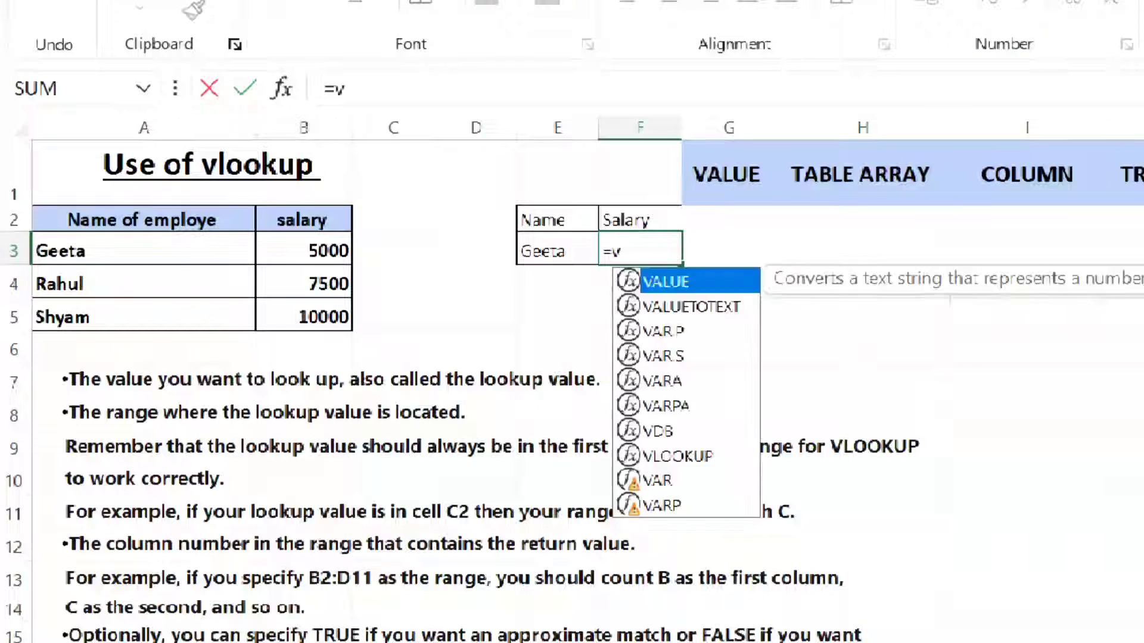
pyautogui.write('ookup')
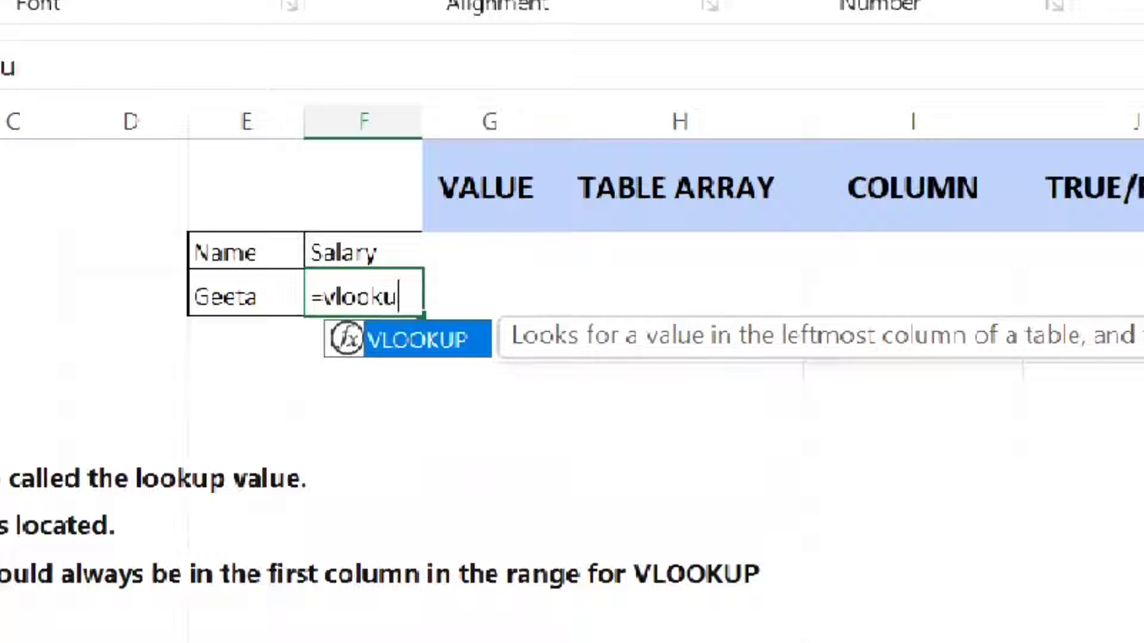
pyautogui.write('(')
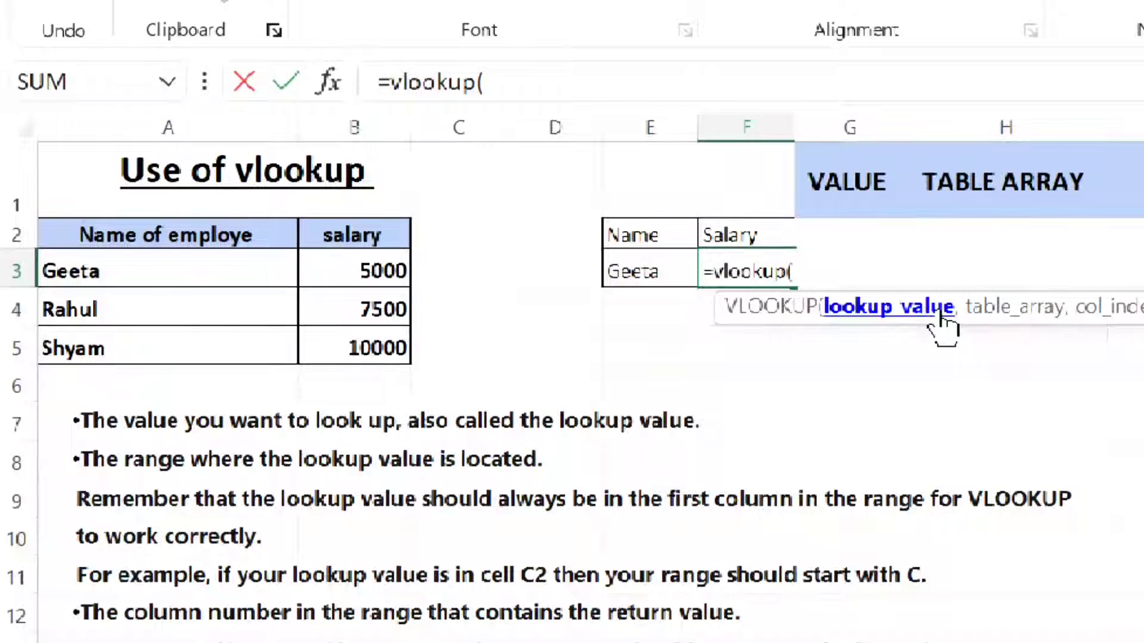
pyautogui.click(659, 271)
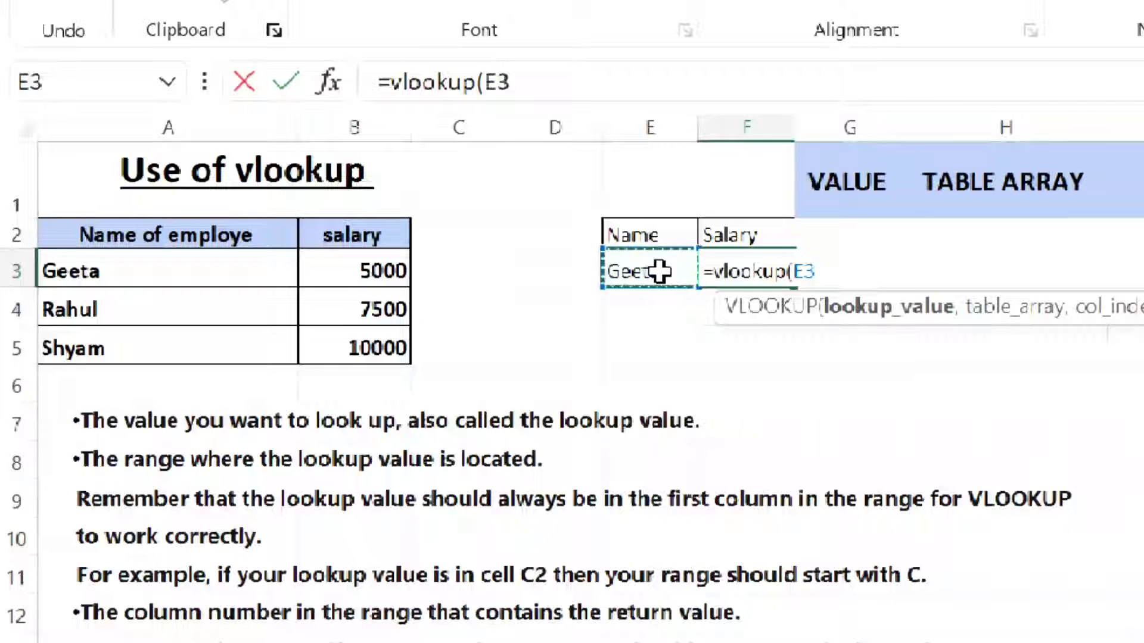
pyautogui.write(',')
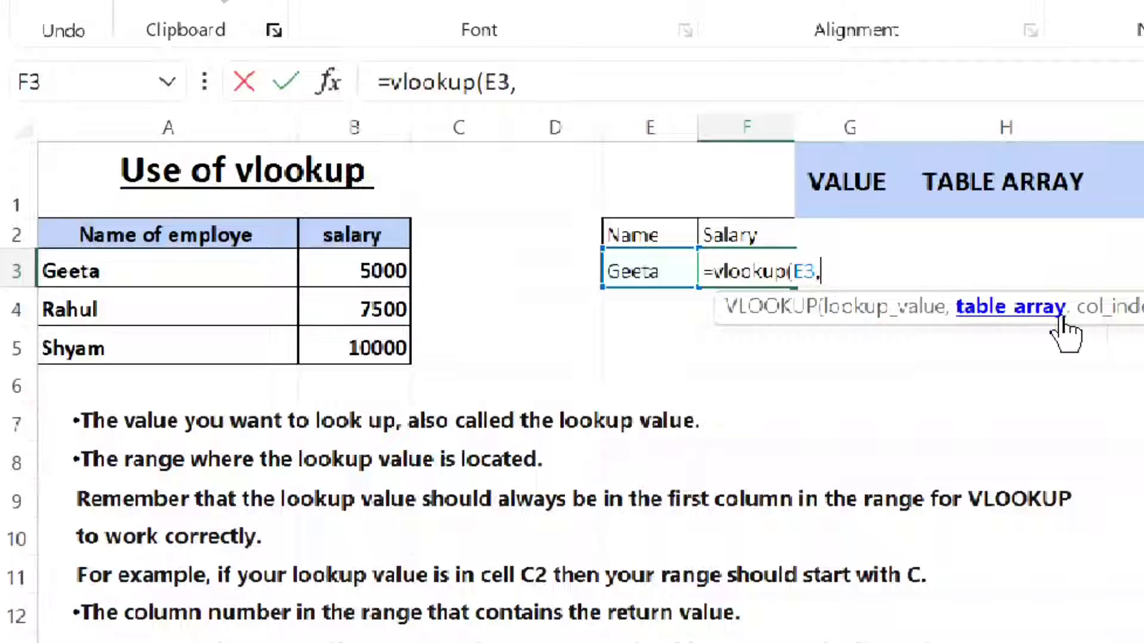
# Complete the F3 formula with table array A2:B5, column index 2 and FALSE for an exact match.
pyautogui.click(57, 233)
pyautogui.moveTo(58, 233); pyautogui.dragTo(351, 347)
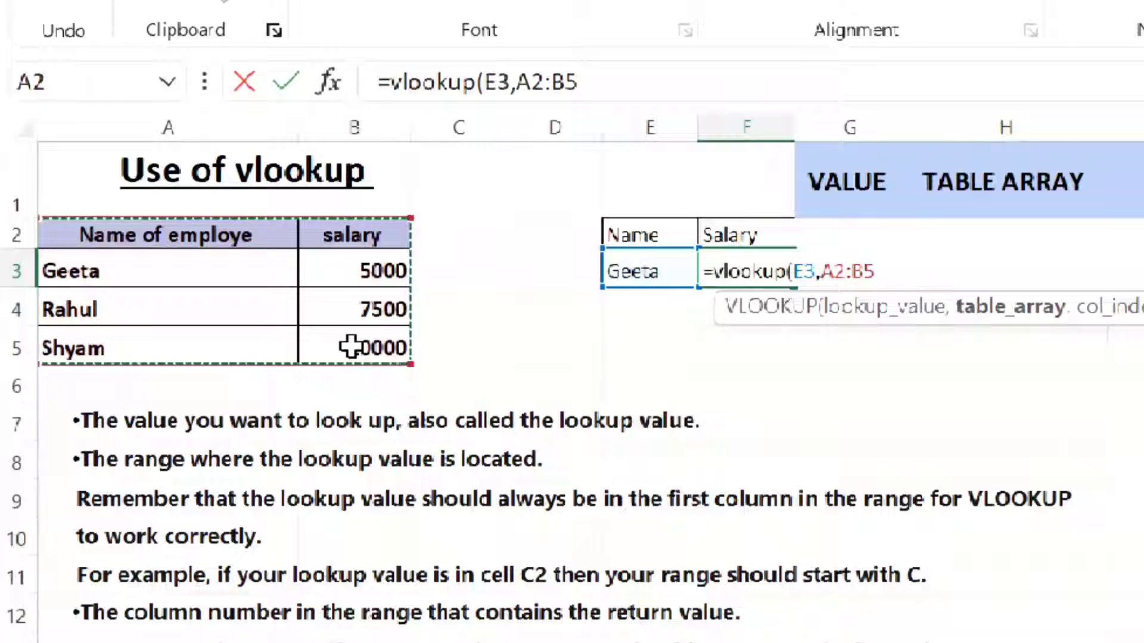
pyautogui.write(',')
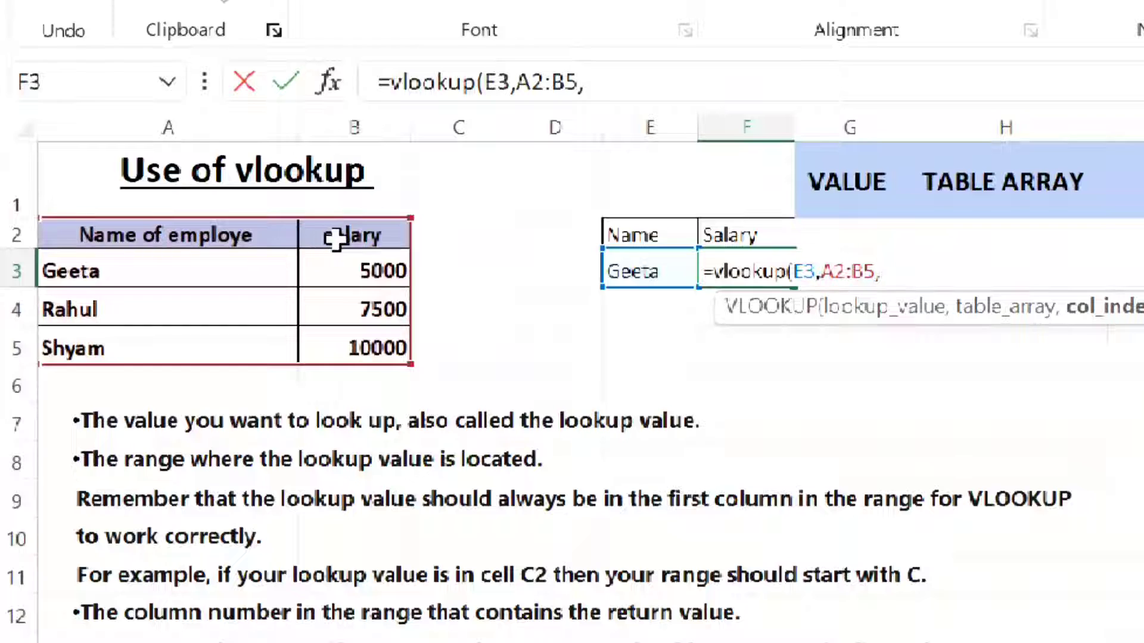
pyautogui.write('2,')
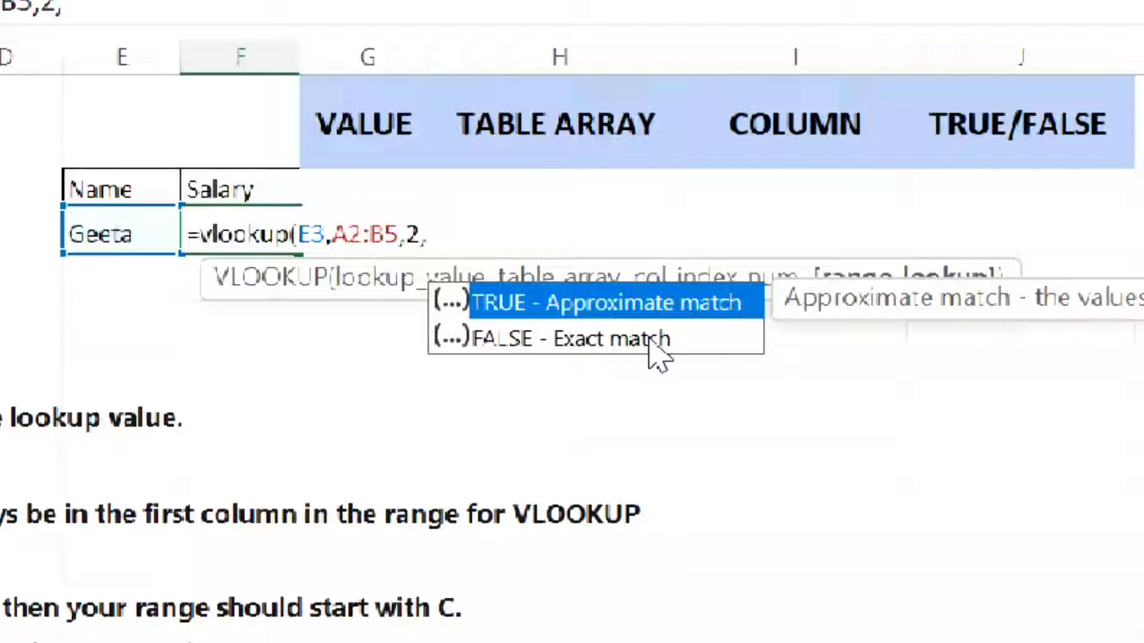
pyautogui.write('false')
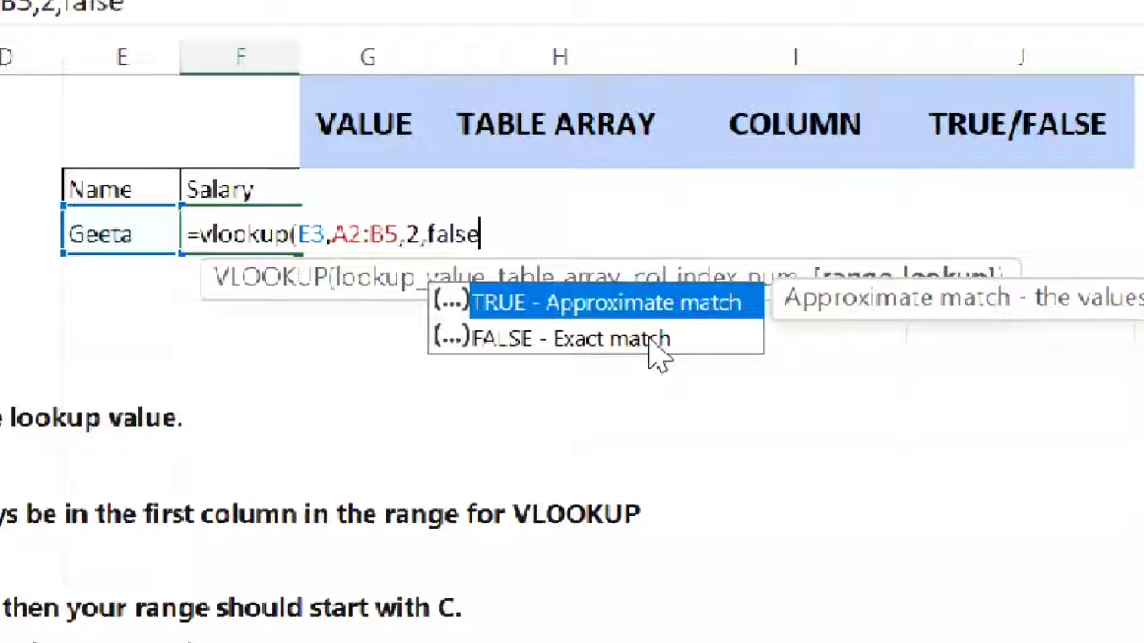
pyautogui.write(')')
pyautogui.press('Return')
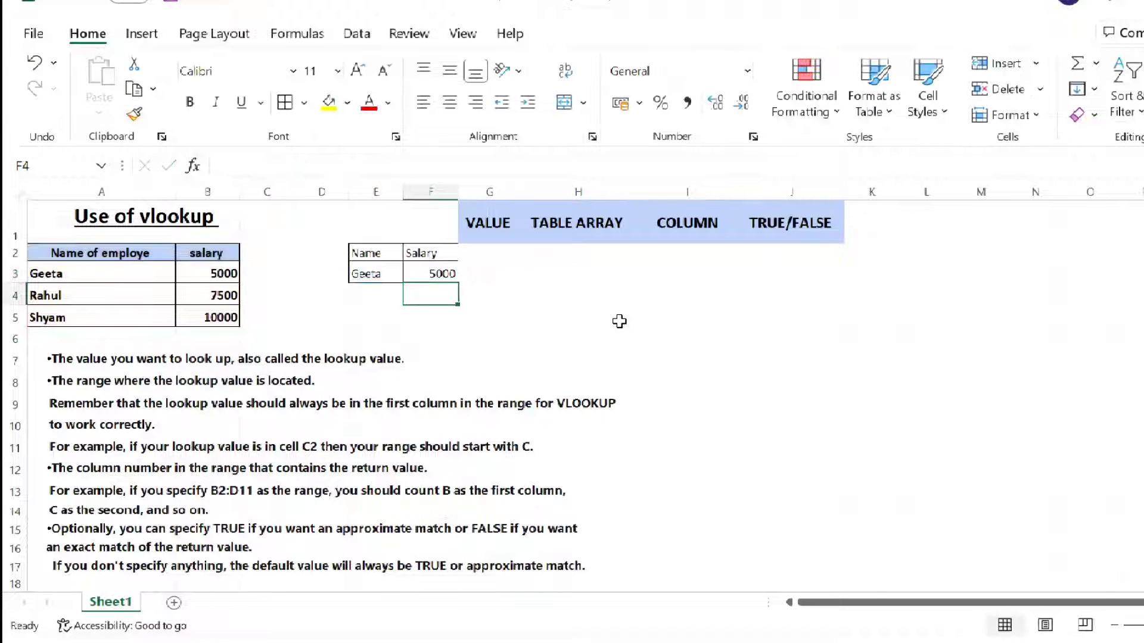
pyautogui.click(430, 273)
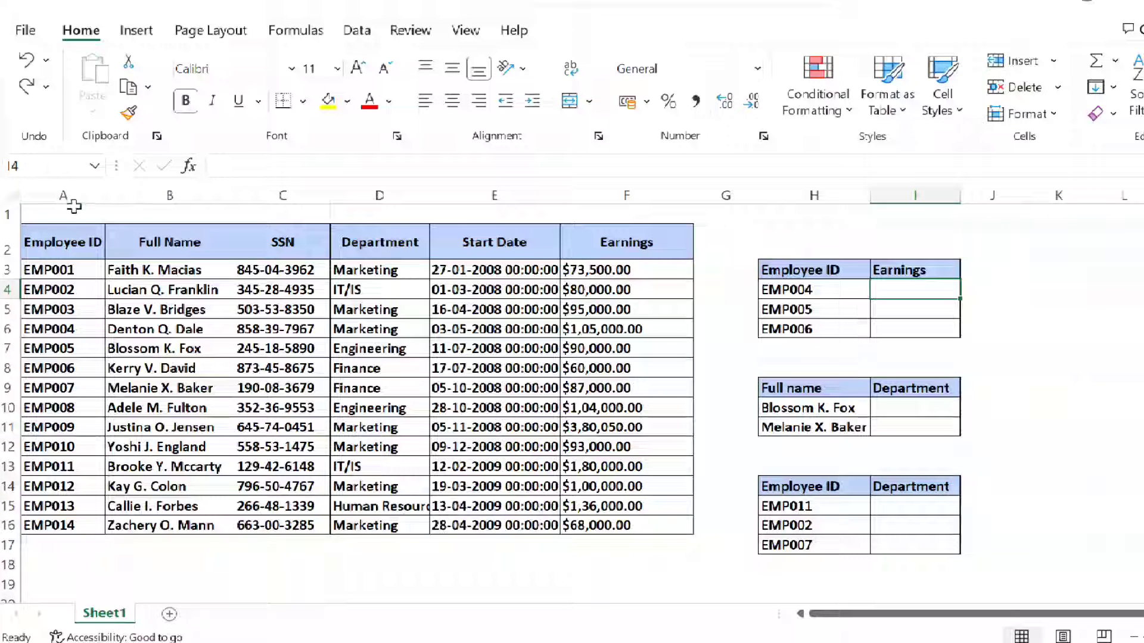
# Examine the employee table's ID, full name, department and earnings columns and the Employee ID and Earnings lookup table beside it.
pyautogui.moveTo(70, 194); pyautogui.dragTo(125, 193)
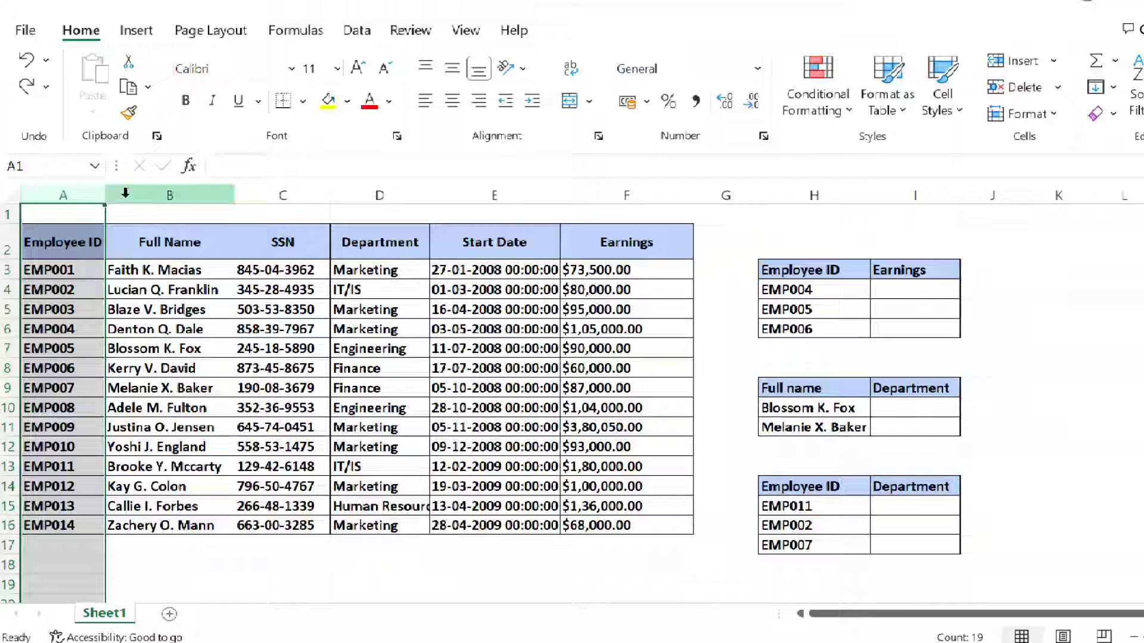
pyautogui.click(125, 192)
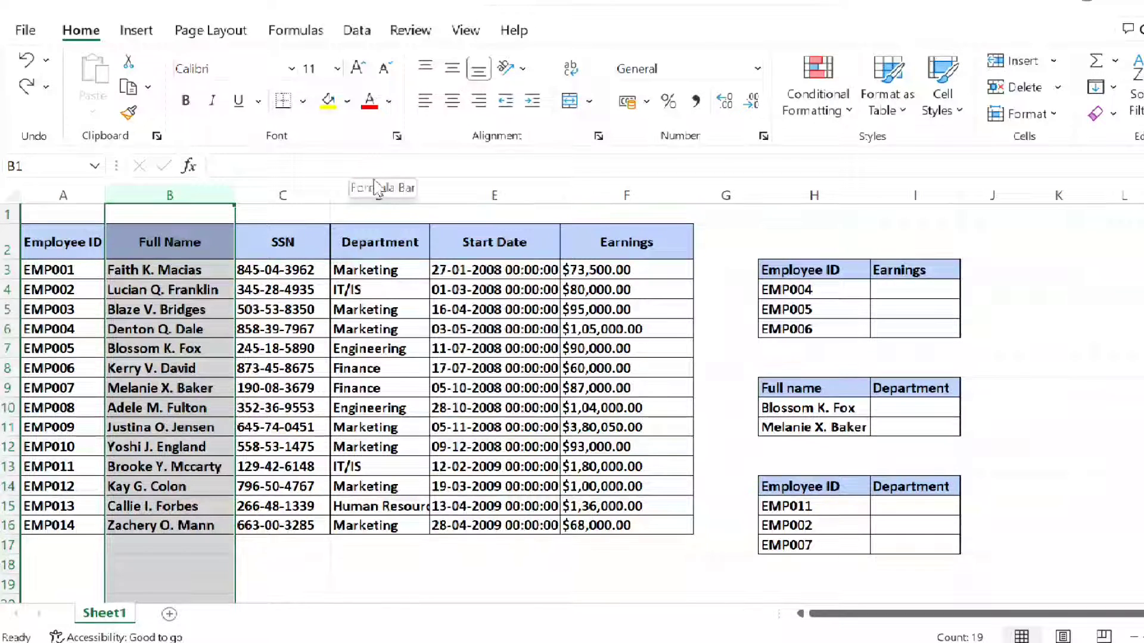
pyautogui.click(346, 194)
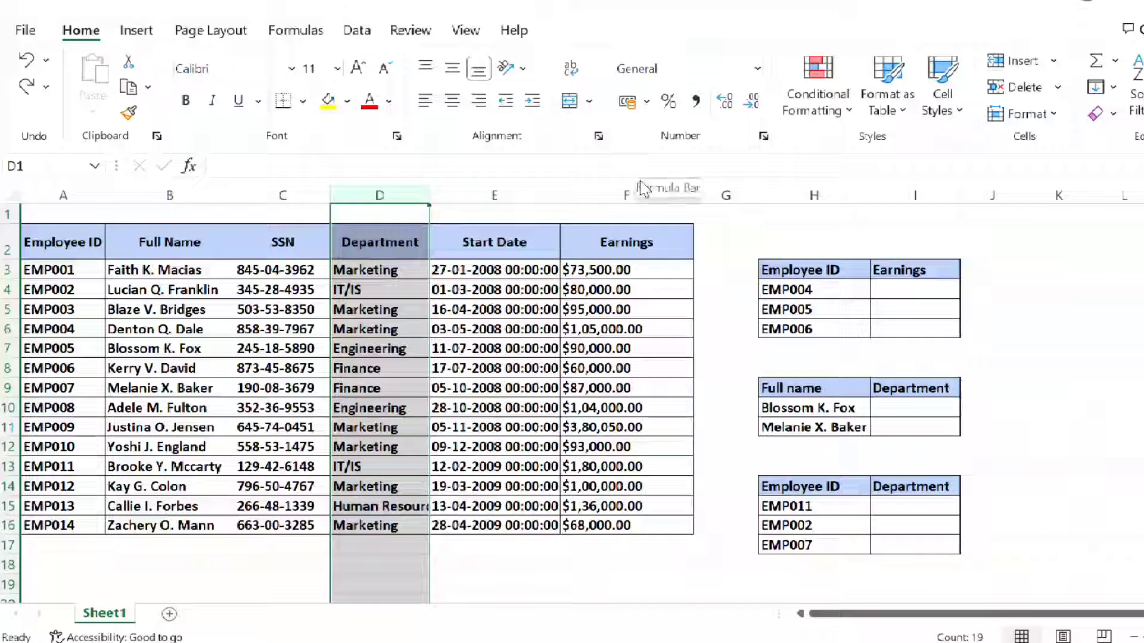
pyautogui.click(623, 194)
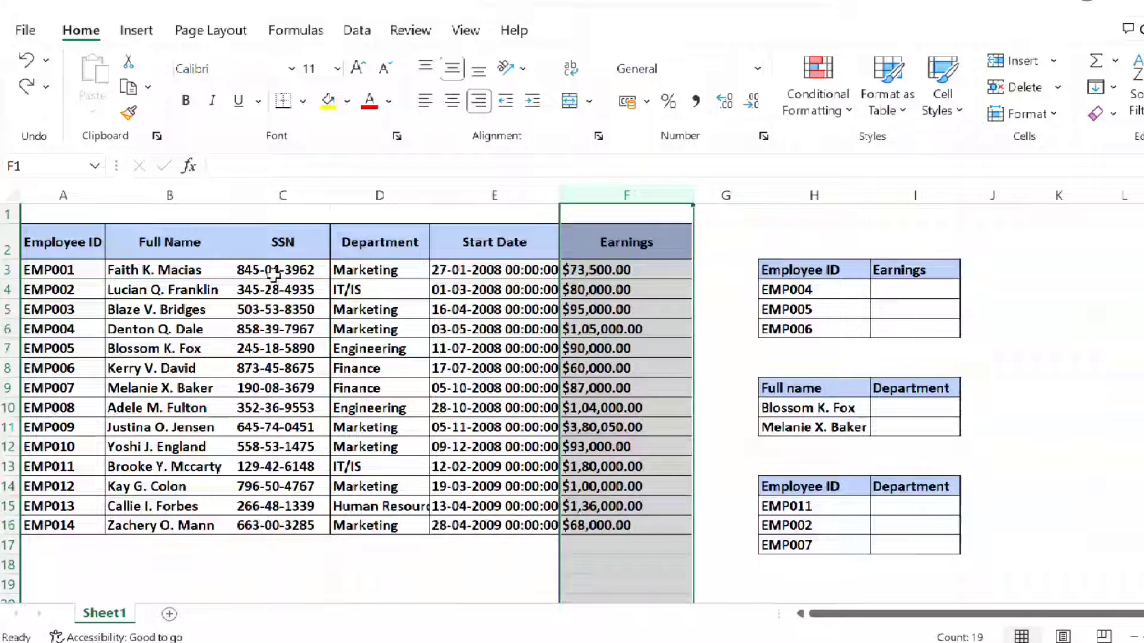
pyautogui.click(840, 284)
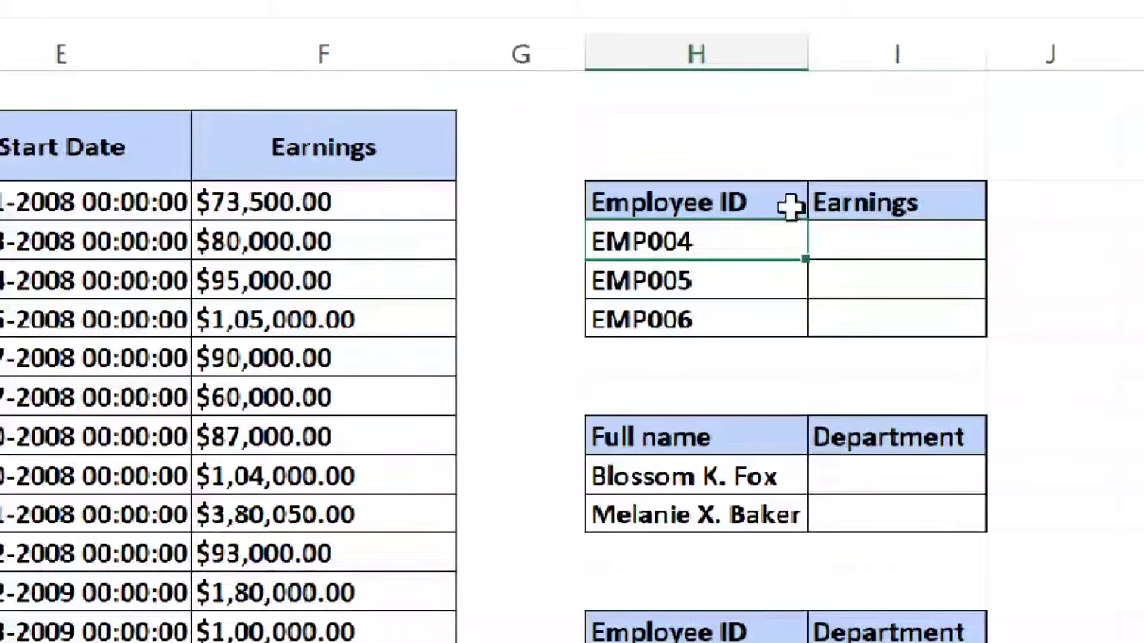
pyautogui.click(885, 216)
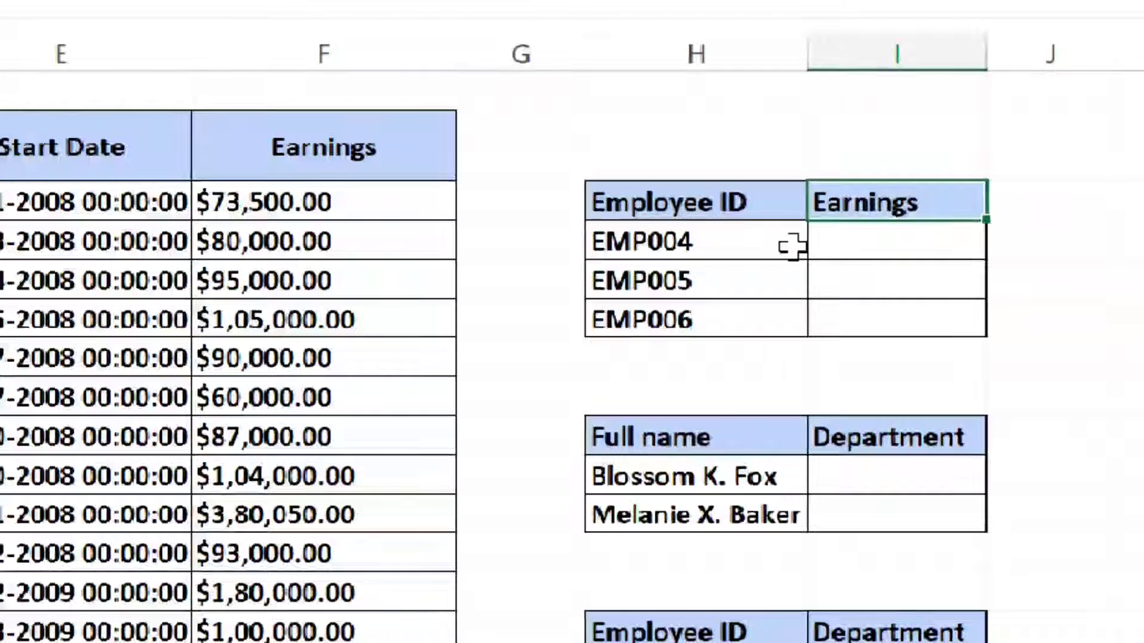
pyautogui.click(792, 245)
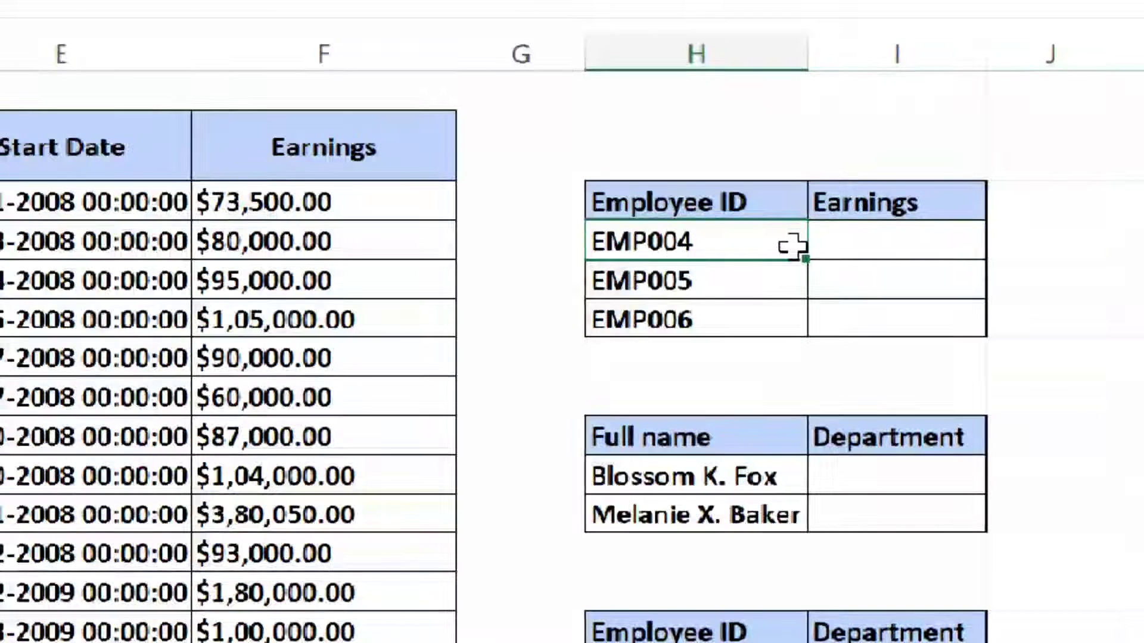
pyautogui.click(840, 249)
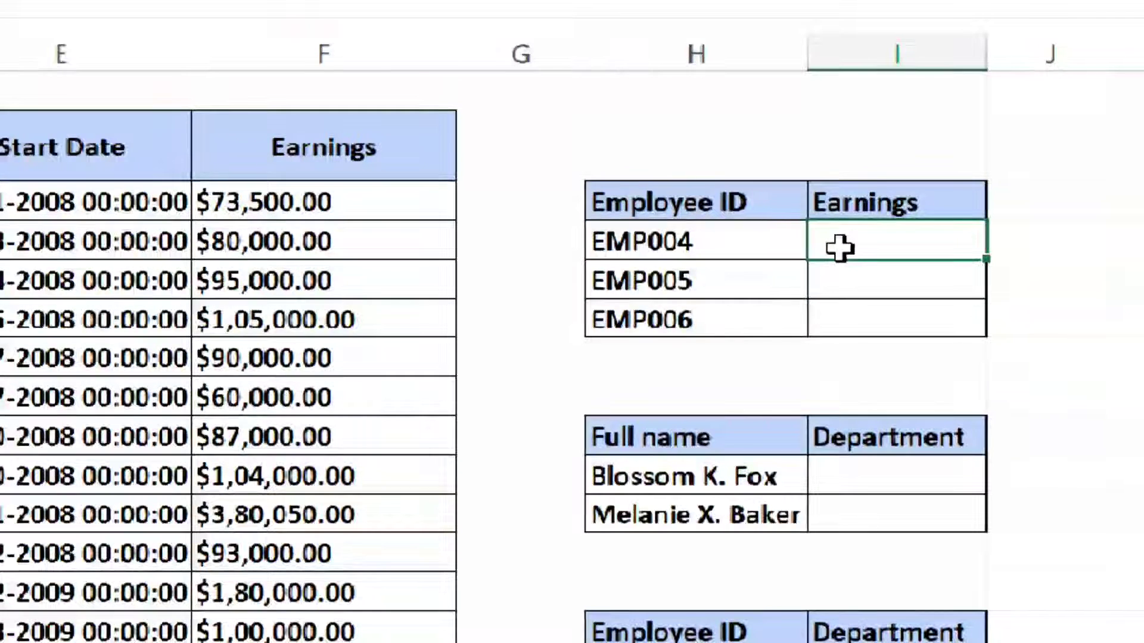
# Start a VLOOKUP formula in Earnings cell I4 with H4 as the lookup value and A2:F16 as the table array.
pyautogui.write('=vlookup(')
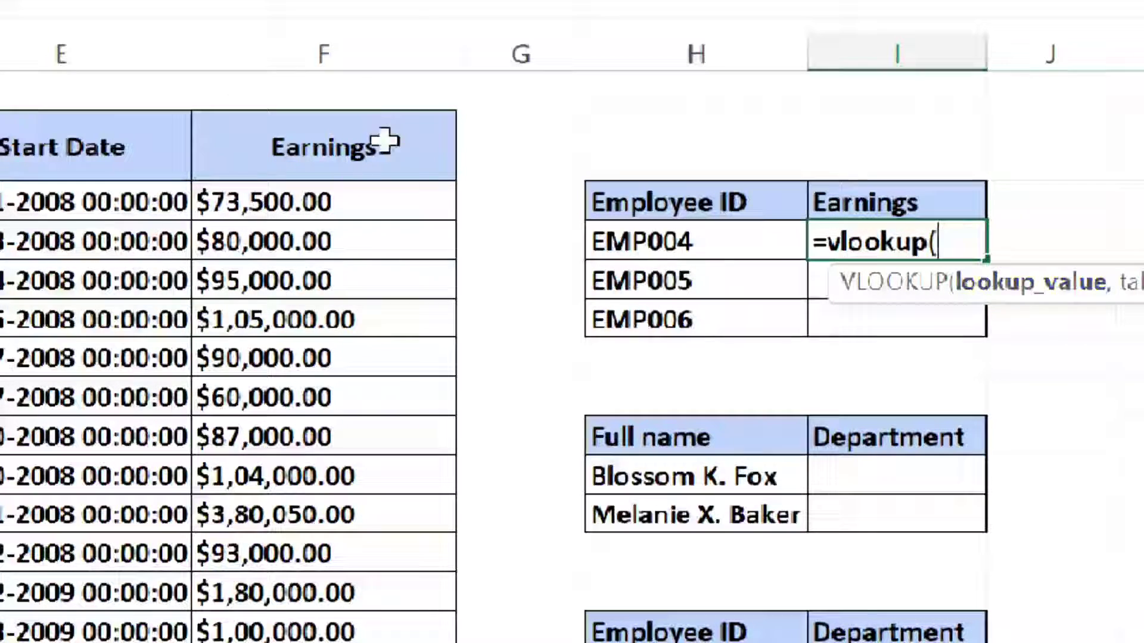
pyautogui.click(706, 243)
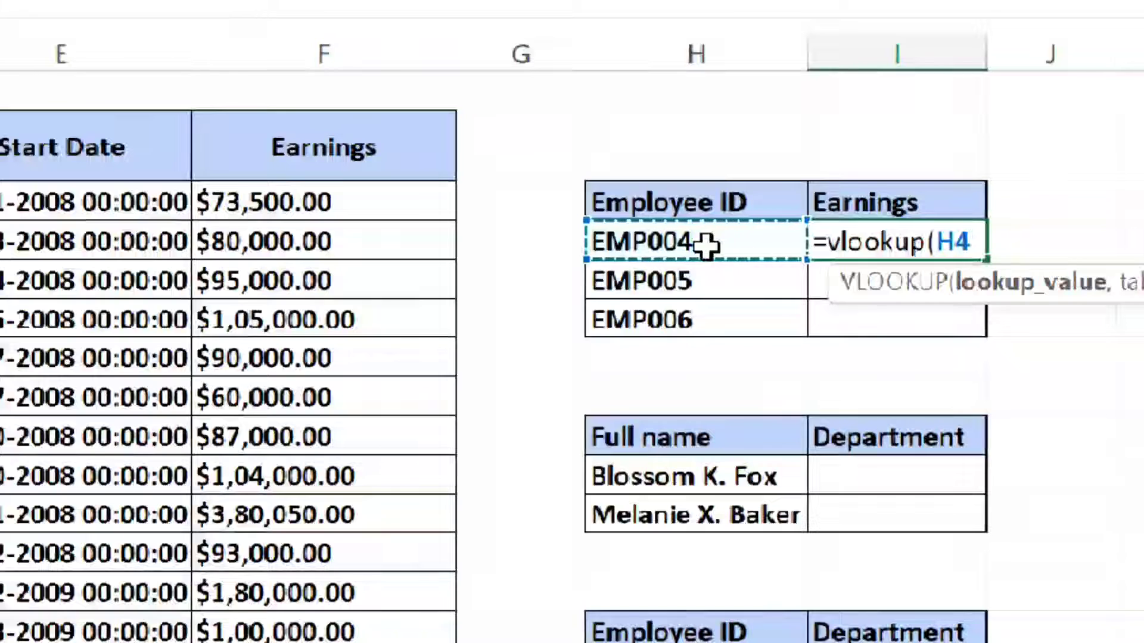
pyautogui.write(',')
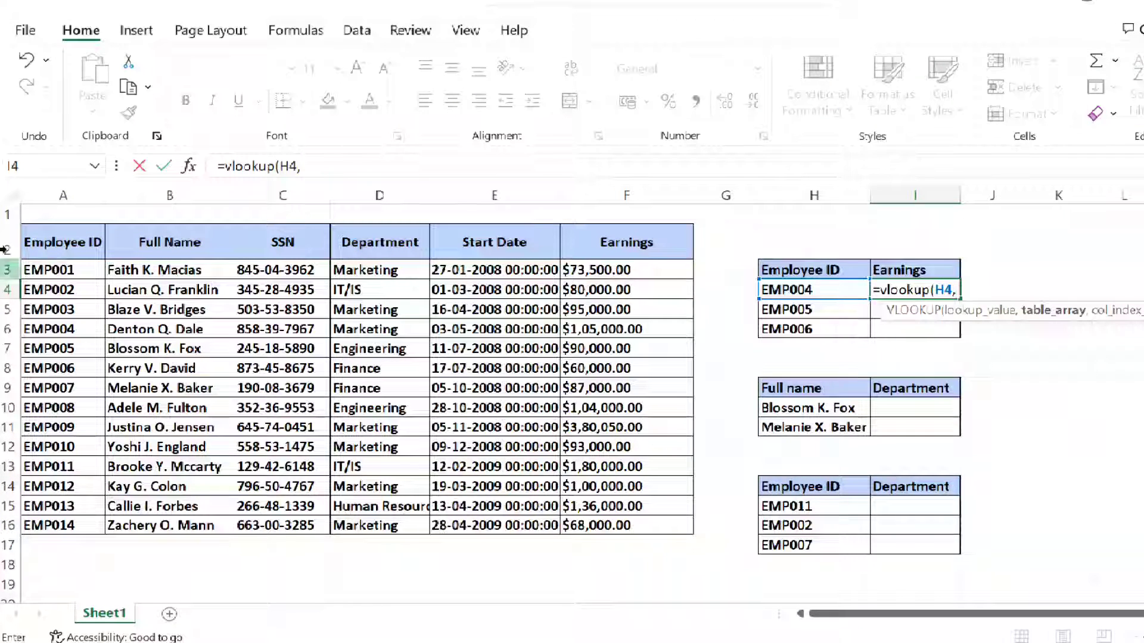
pyautogui.moveTo(58, 241); pyautogui.dragTo(603, 521)
pyautogui.write(',')
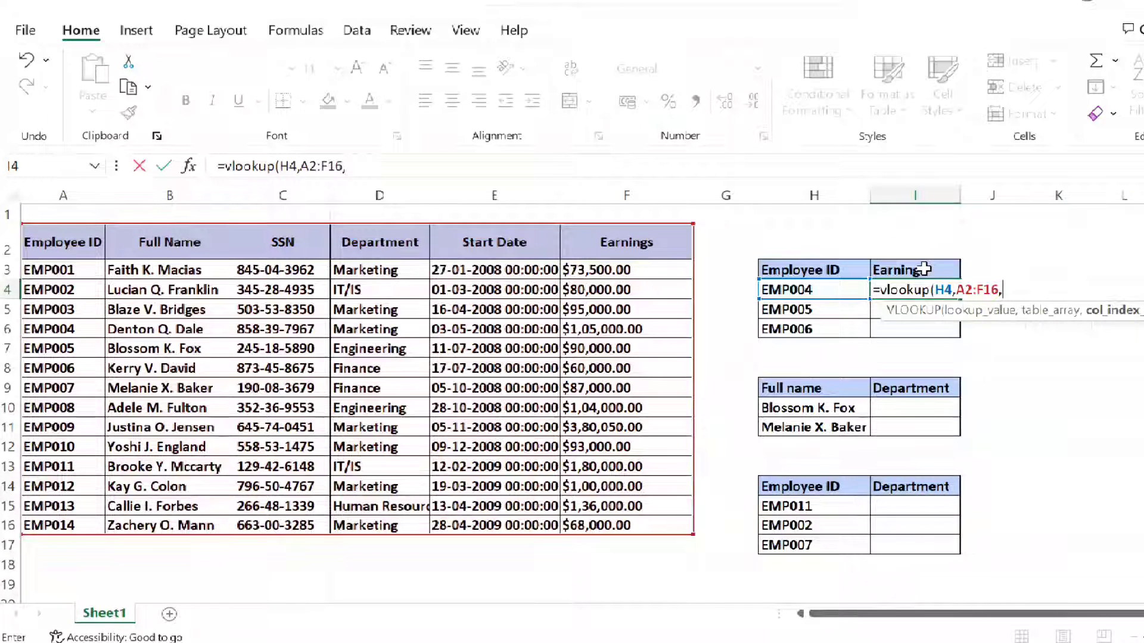
# Count the employee table's columns across to Earnings and enter 6 as the column index in the I4 formula.
pyautogui.click(47, 237)
pyautogui.click(150, 239)
pyautogui.click(286, 241)
pyautogui.click(350, 241)
pyautogui.click(471, 253)
pyautogui.click(624, 243)
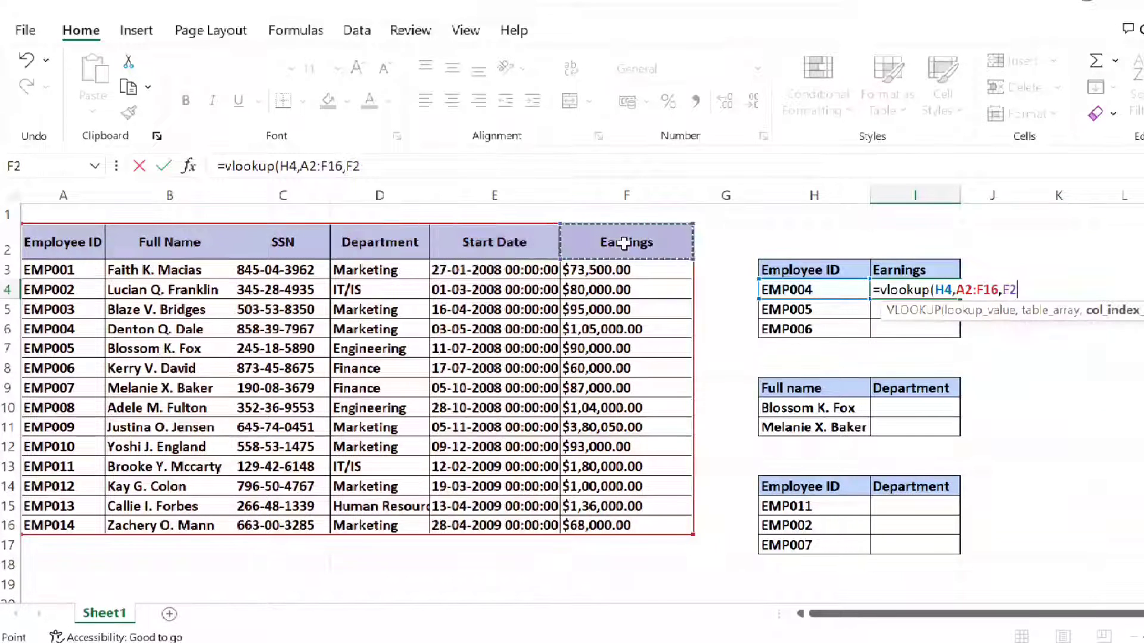
pyautogui.press('BackSpace')
pyautogui.press('BackSpace')
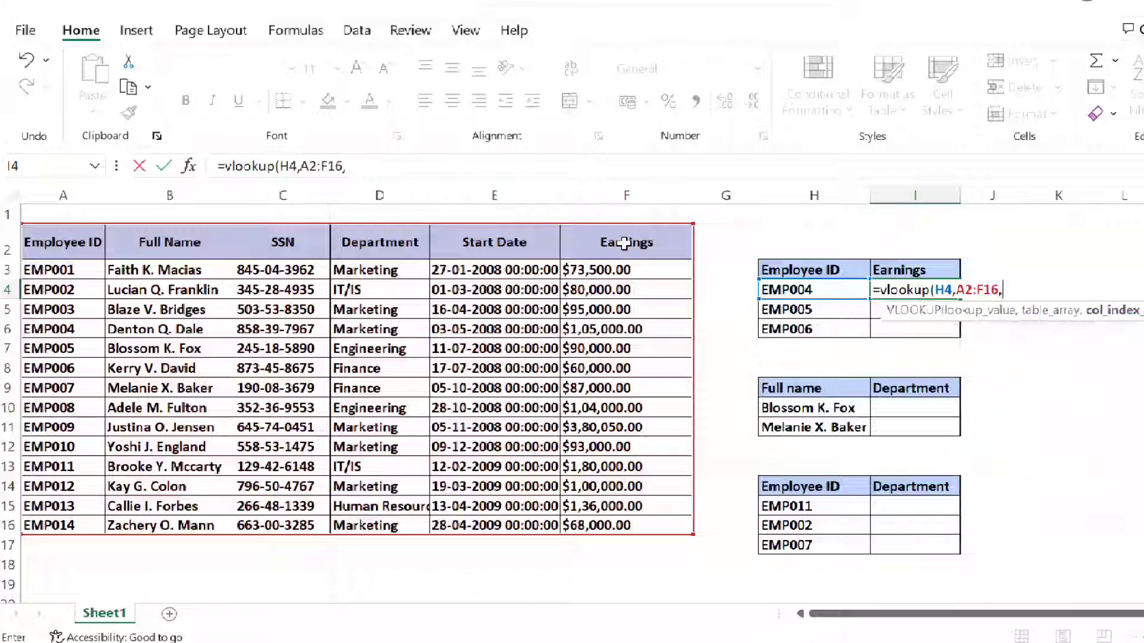
pyautogui.write('6')
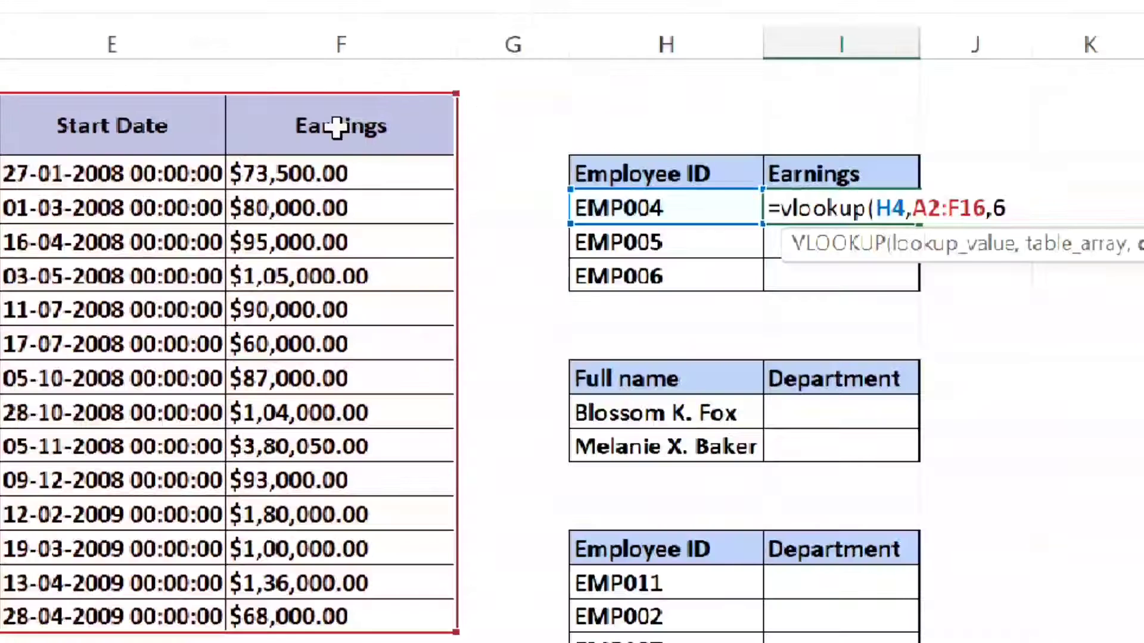
pyautogui.write(',')
pyautogui.write('fals')
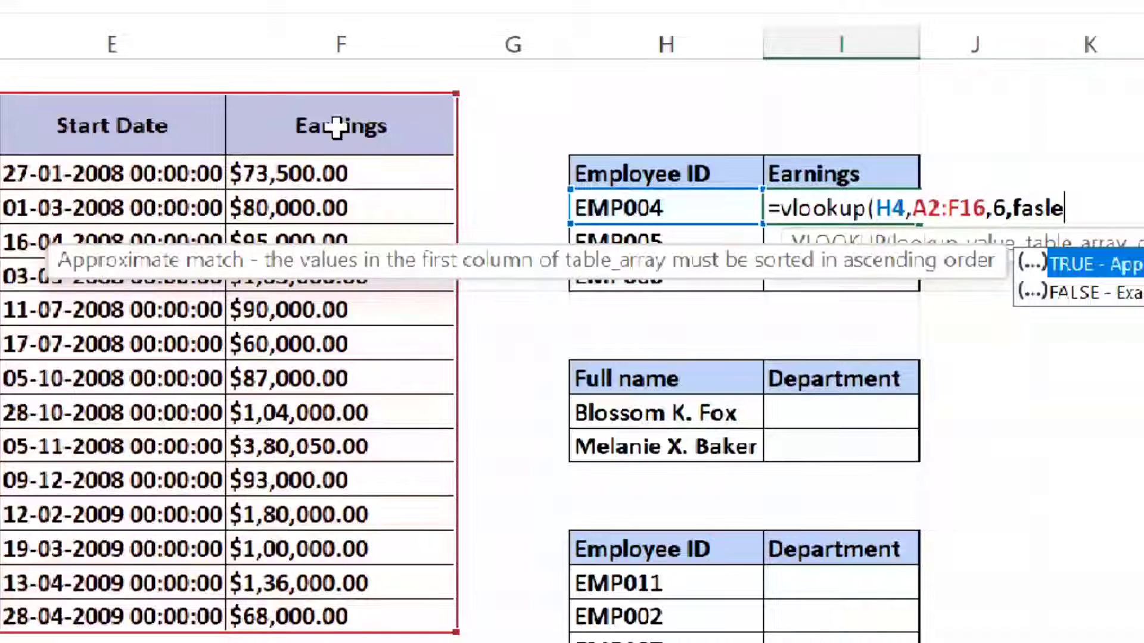
pyautogui.press('BackSpace')
pyautogui.press('BackSpace')
pyautogui.press('BackSpace')
pyautogui.press('BackSpace')
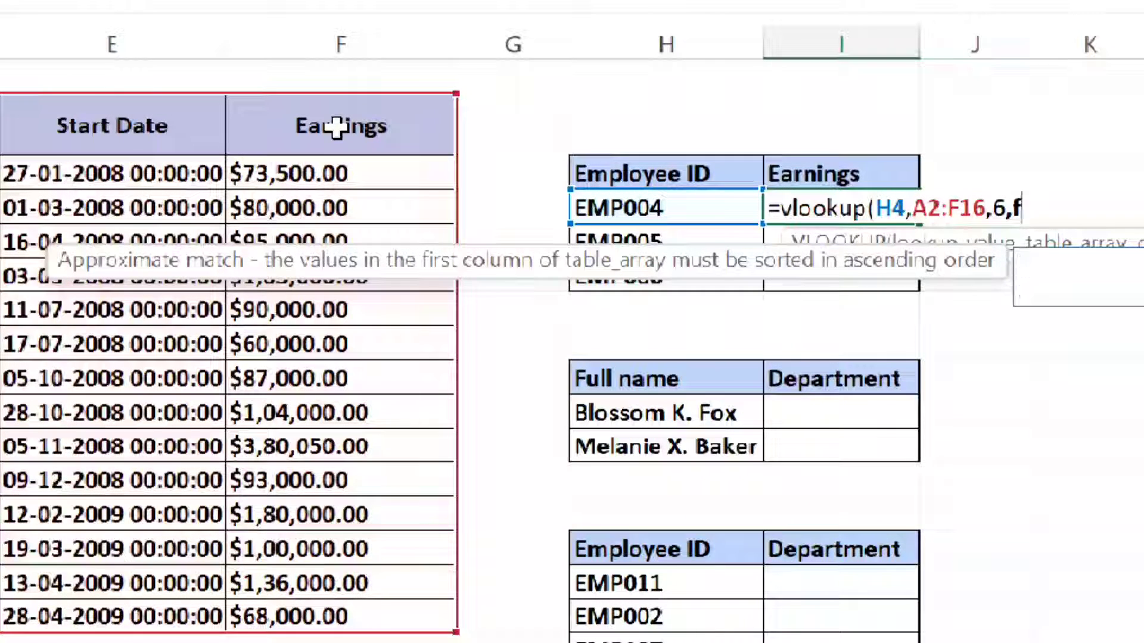
# Finish the I4 formula with 0 as the range lookup argument for an exact match.
pyautogui.write('0')
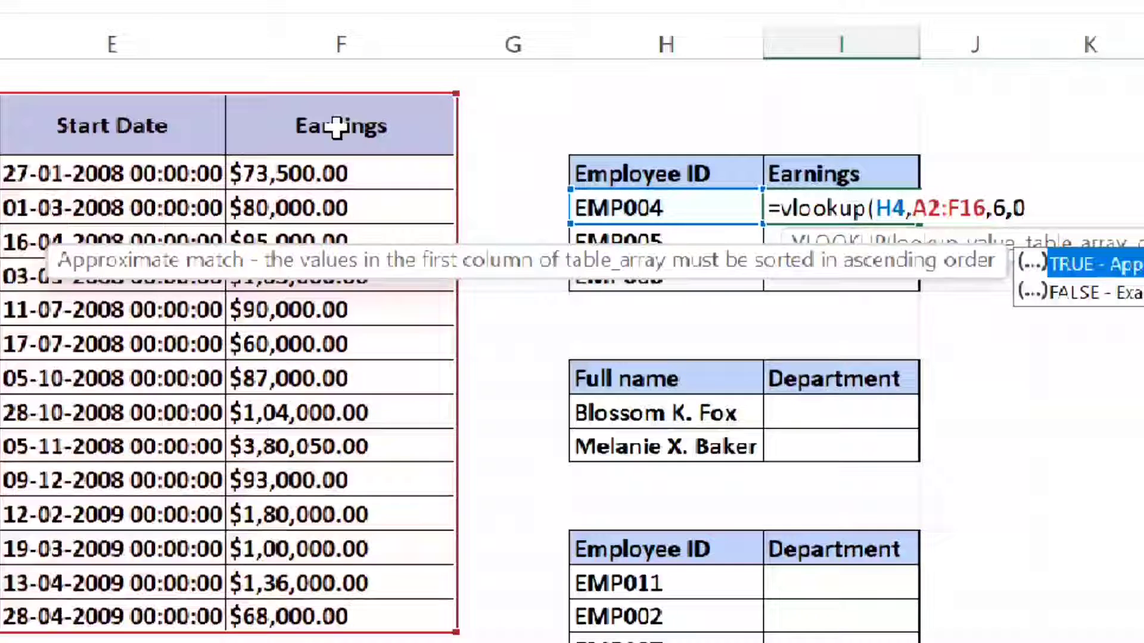
pyautogui.write(')')
pyautogui.press('Return')
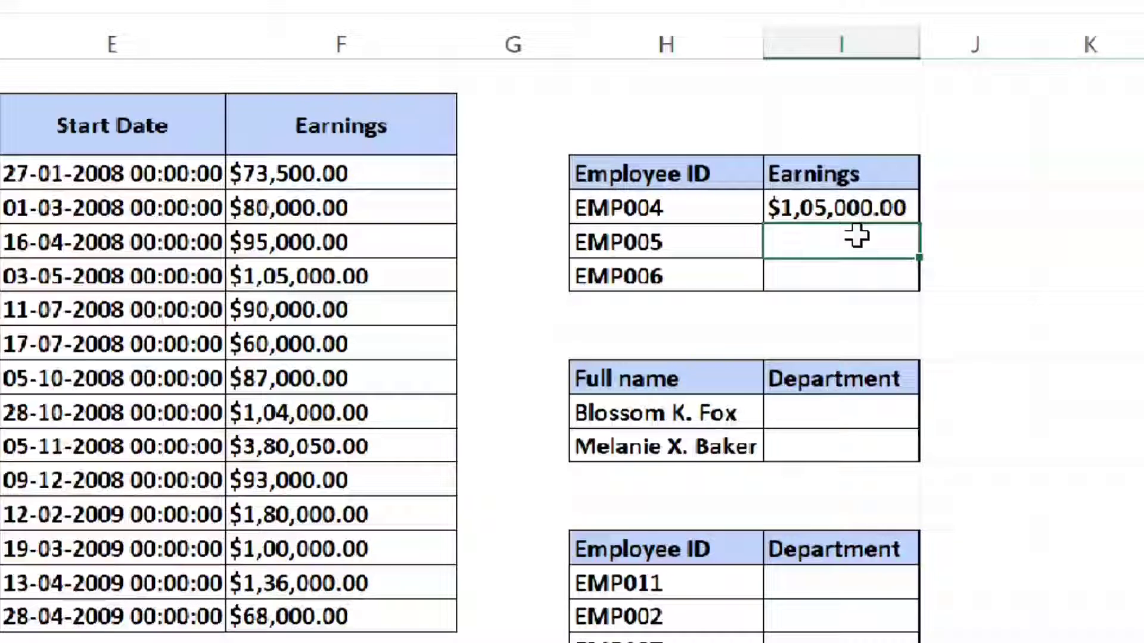
# Start a VLOOKUP formula in I5 with H5 as the lookup value and A2:F16 as the table array.
pyautogui.write('=vloo')
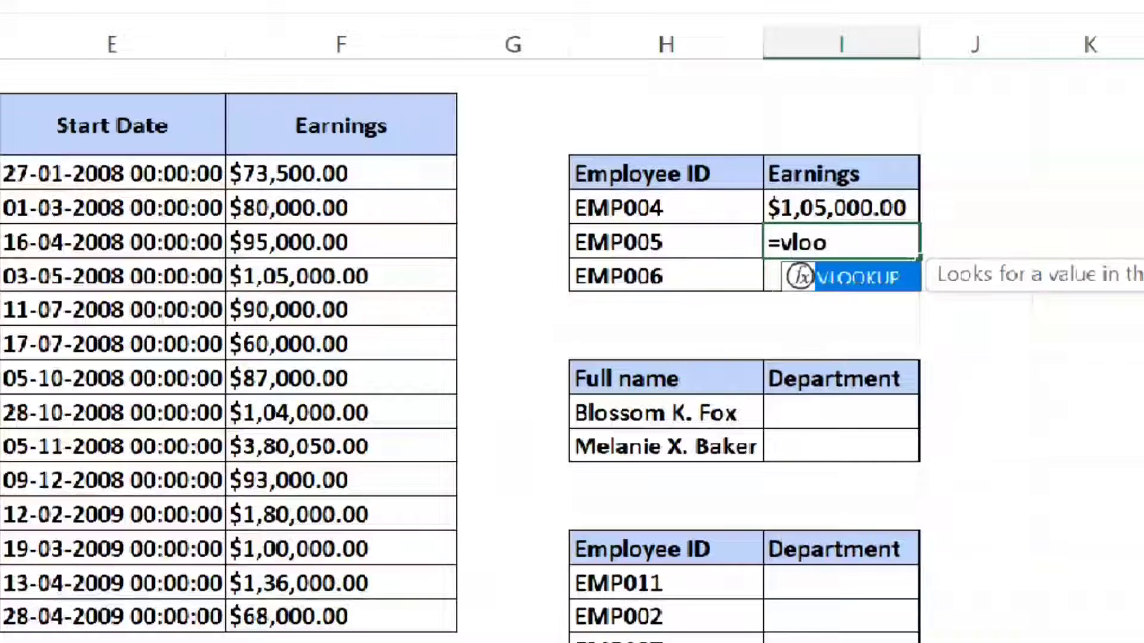
pyautogui.write('kup')
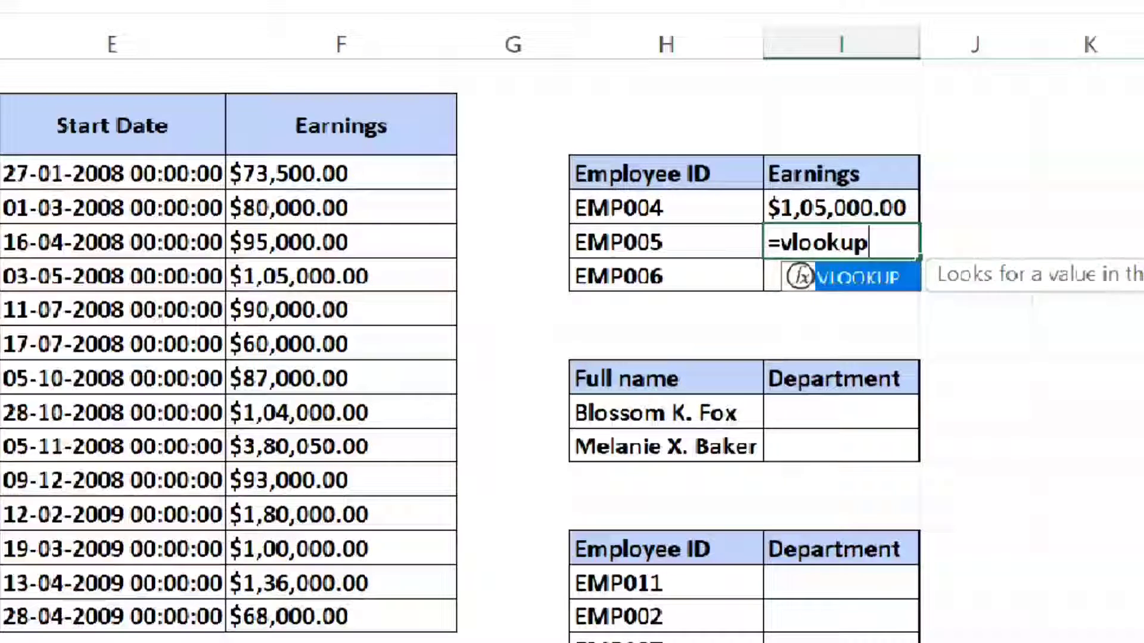
pyautogui.write('(')
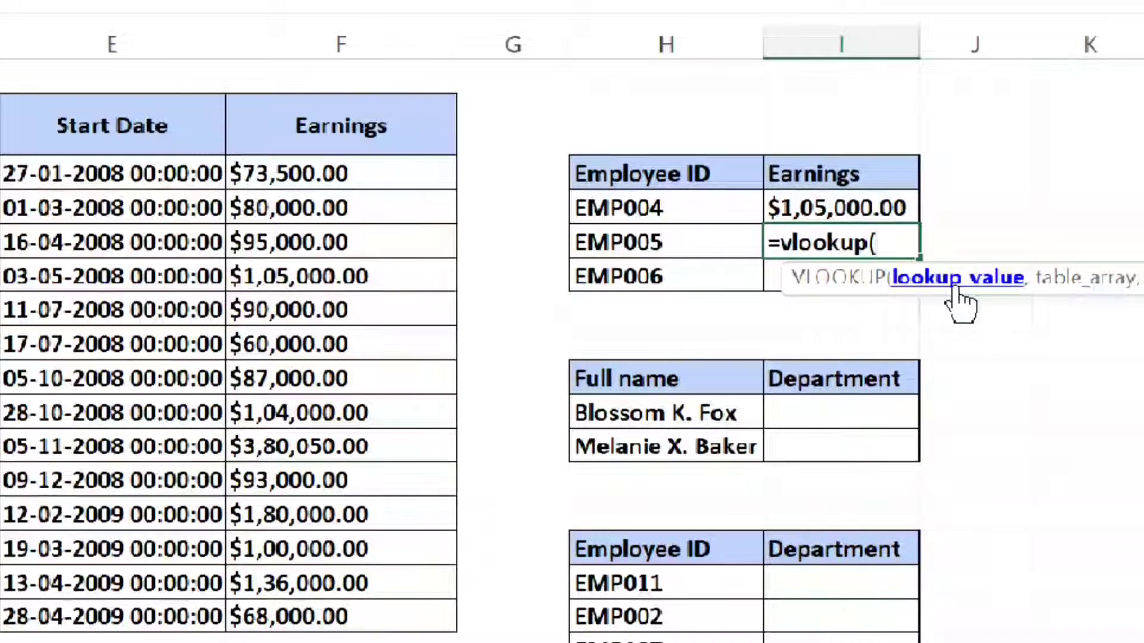
pyautogui.click(709, 250)
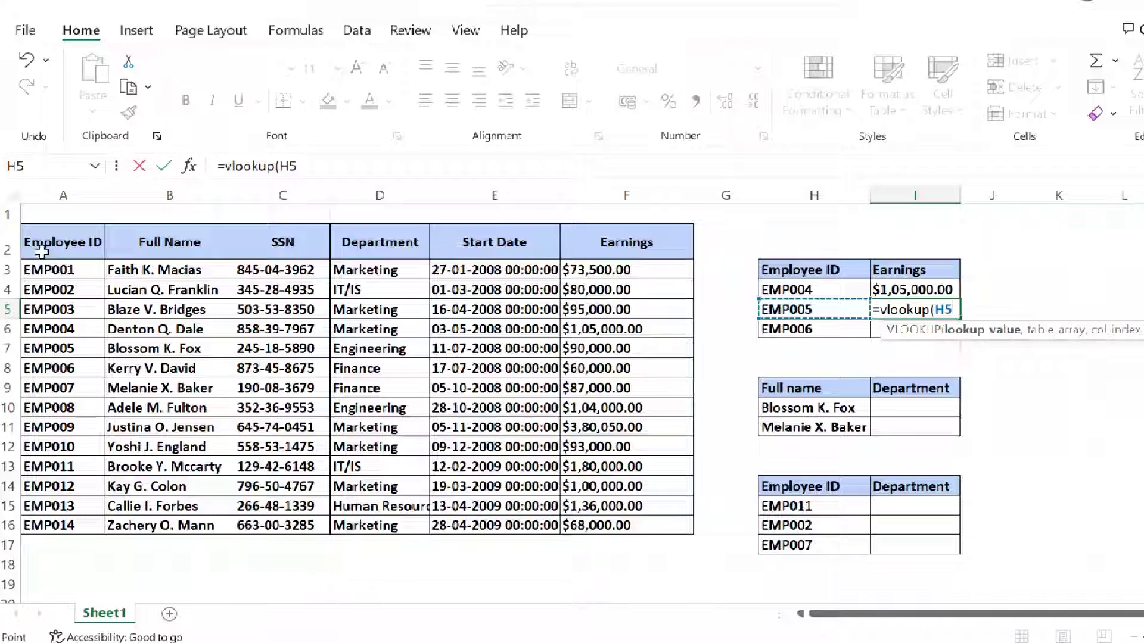
pyautogui.write(',')
pyautogui.moveTo(42, 253); pyautogui.dragTo(583, 525)
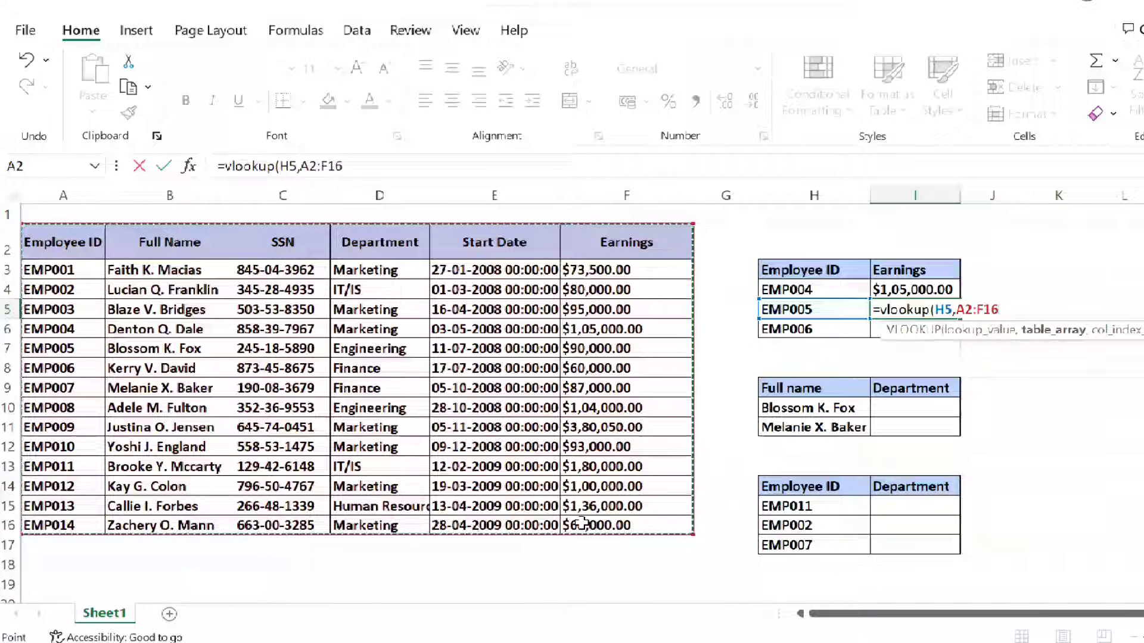
pyautogui.write(',')
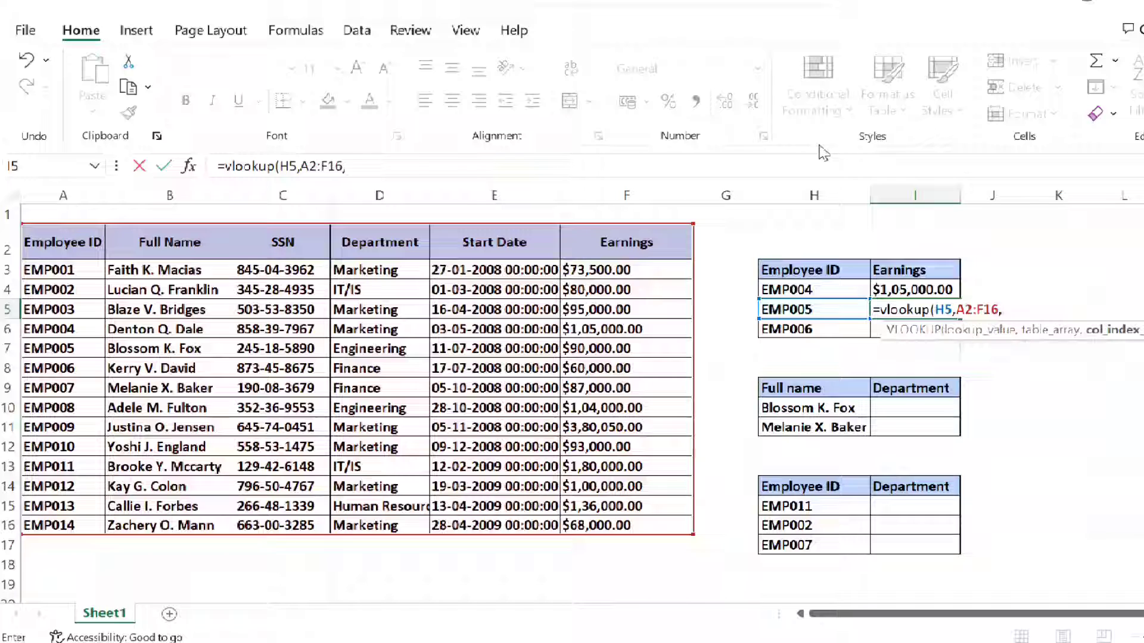
# Complete the I5 formula with column index 6 and FALSE for an exact match.
pyautogui.write('6')
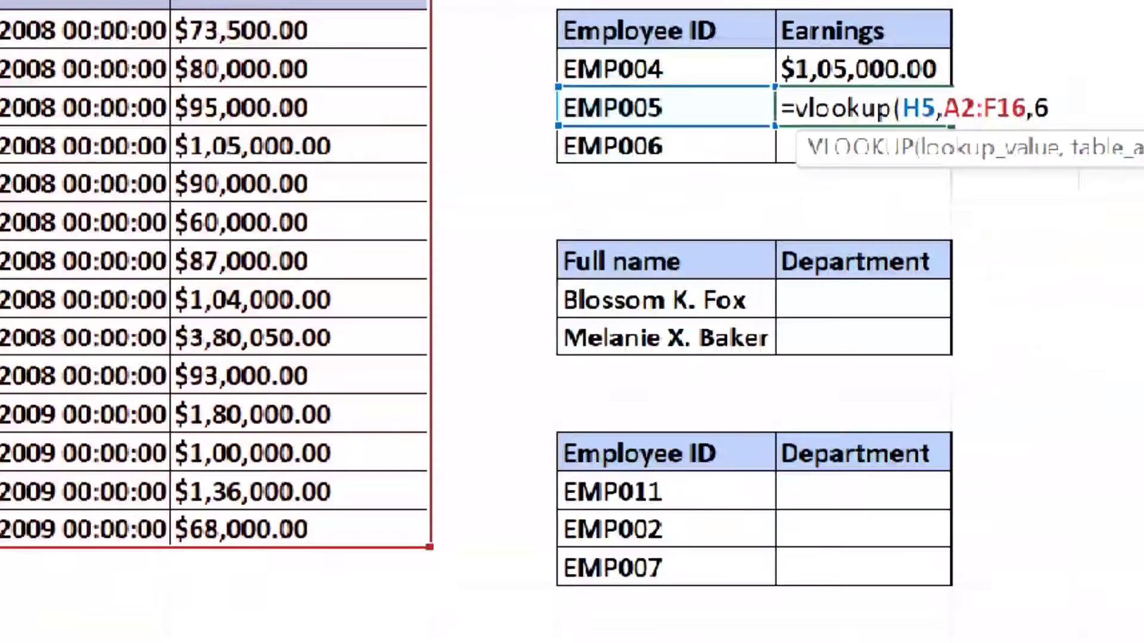
pyautogui.write(',false')
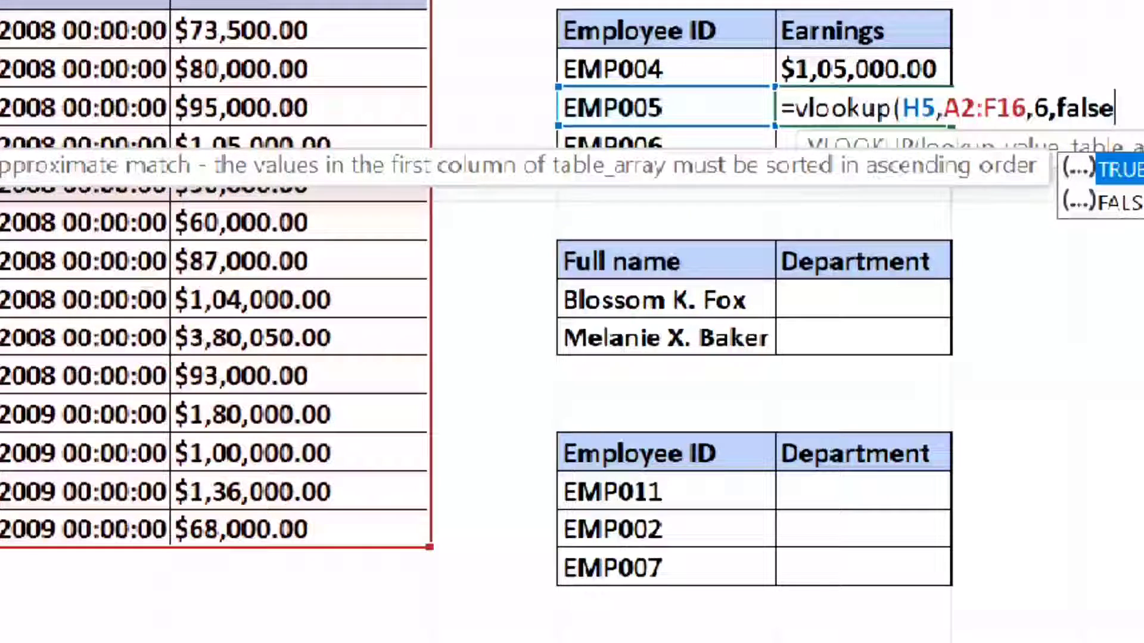
pyautogui.write(')')
pyautogui.press('Return')
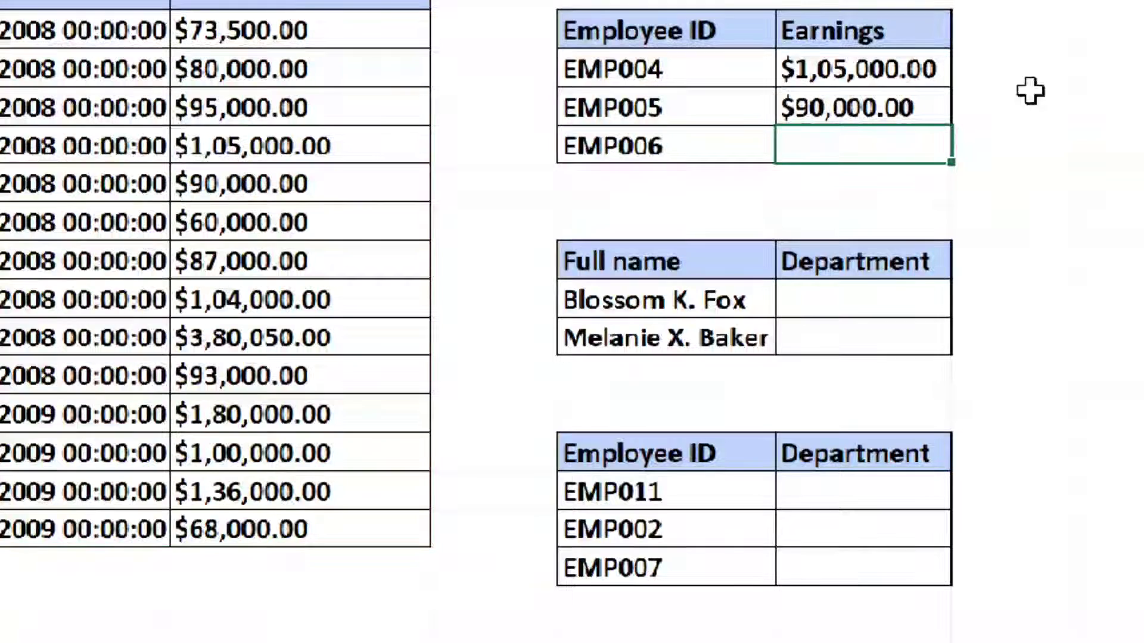
# Fill the I5 earnings formula down to I6 for EMP006.
pyautogui.click(934, 113)
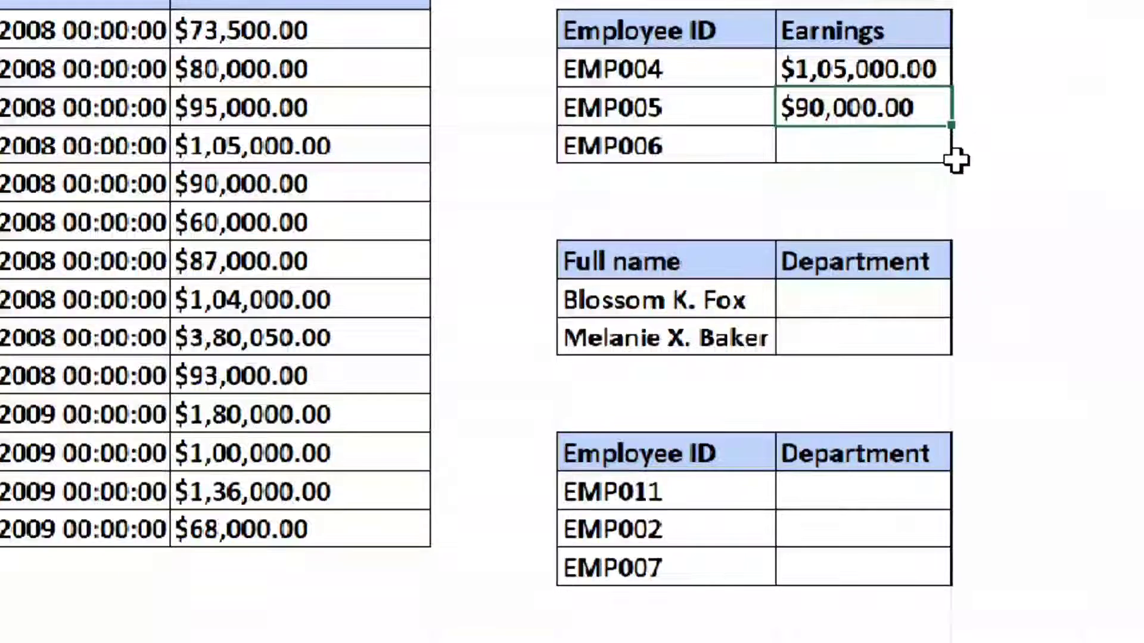
pyautogui.moveTo(953, 130); pyautogui.dragTo(943, 175)
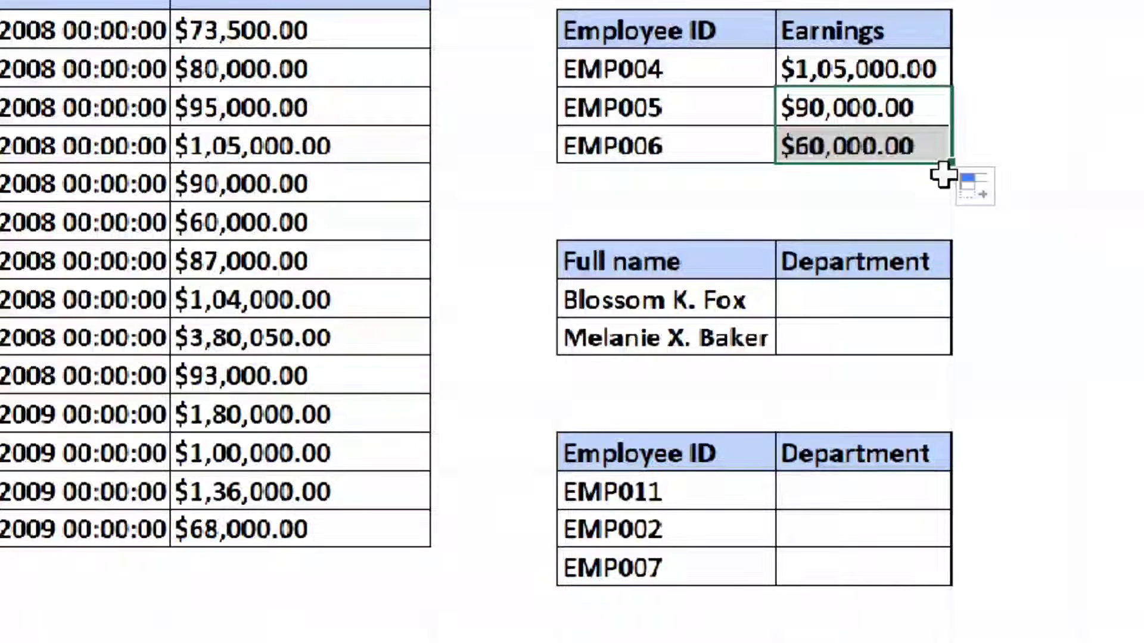
pyautogui.click(720, 156)
pyautogui.click(800, 155)
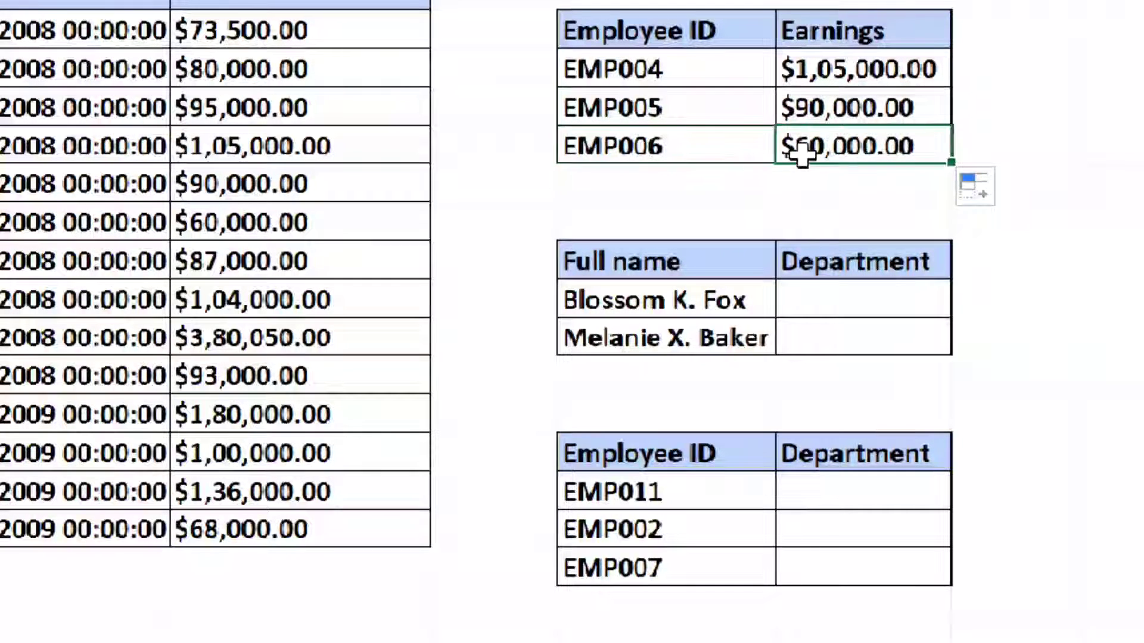
# Start a VLOOKUP formula in Department cell I10 with the full name in H10 as lookup value and A2:F16 as table array.
pyautogui.click(826, 305)
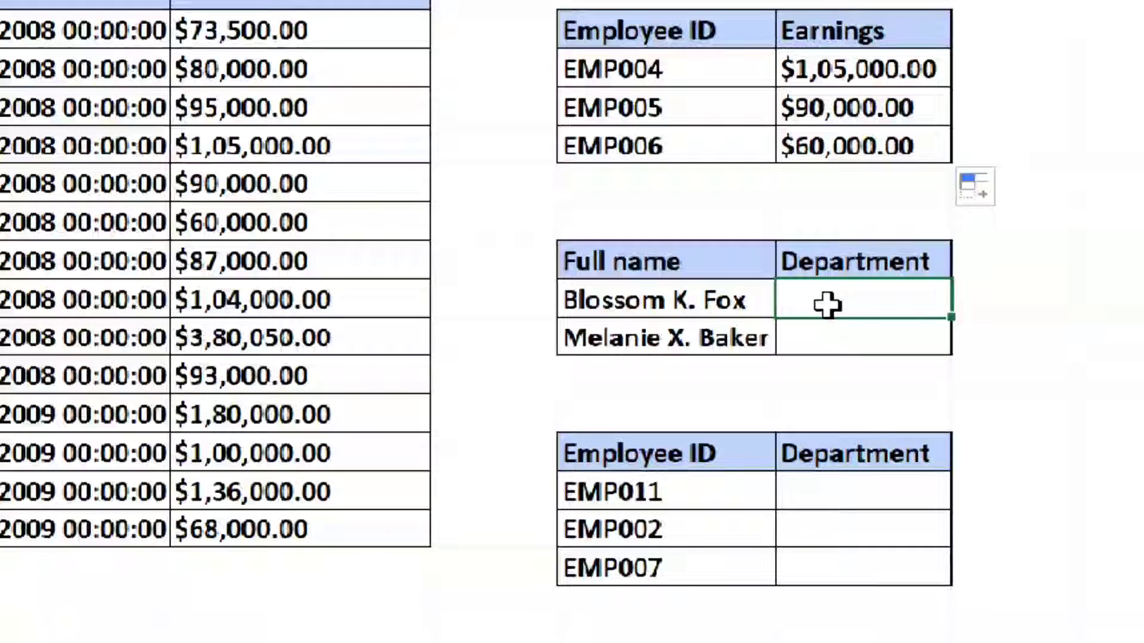
pyautogui.click(718, 301)
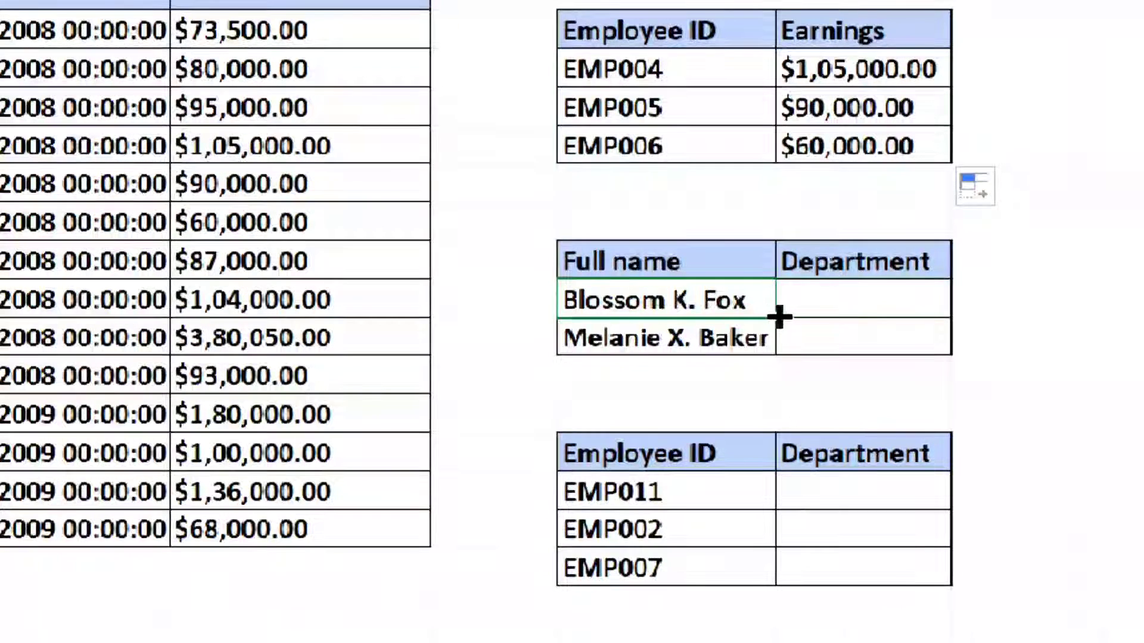
pyautogui.click(809, 288)
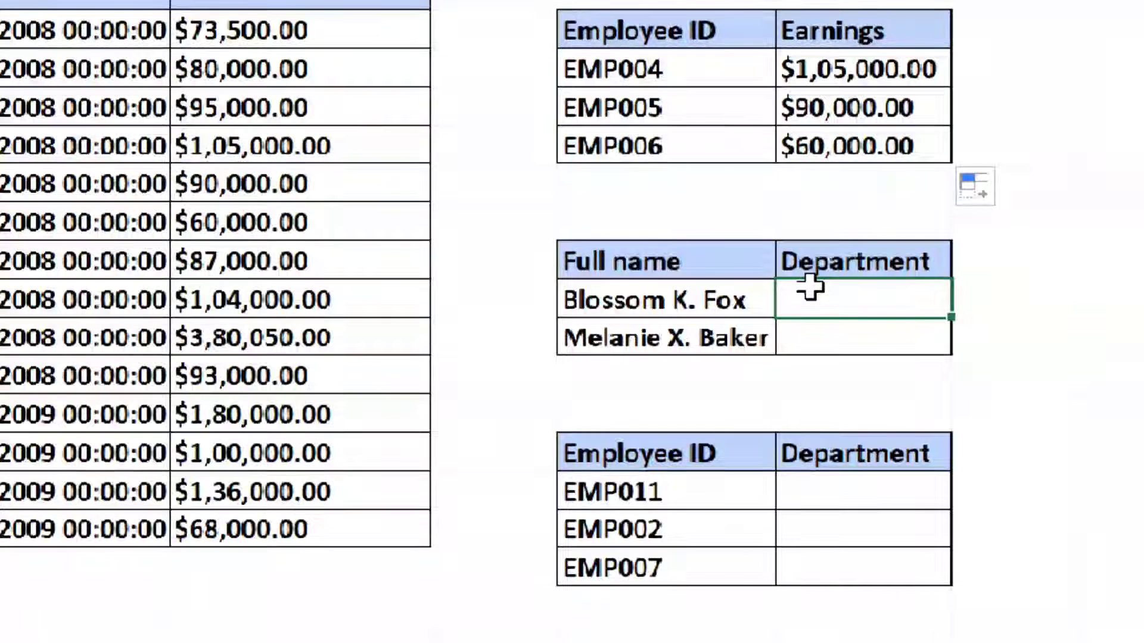
pyautogui.write('=vlo')
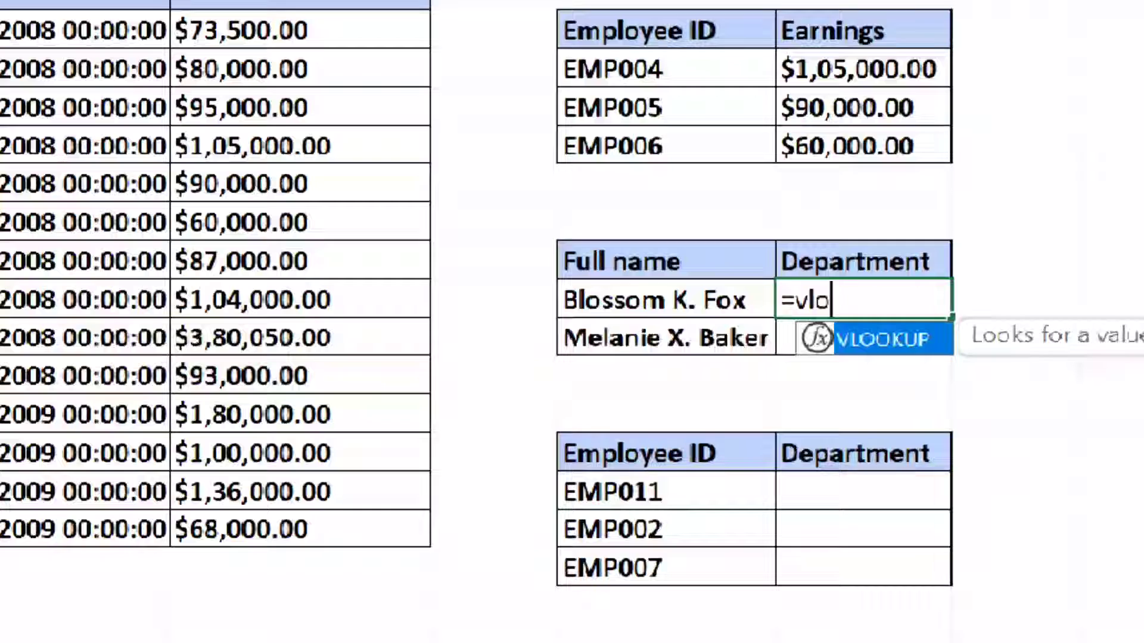
pyautogui.write('okup')
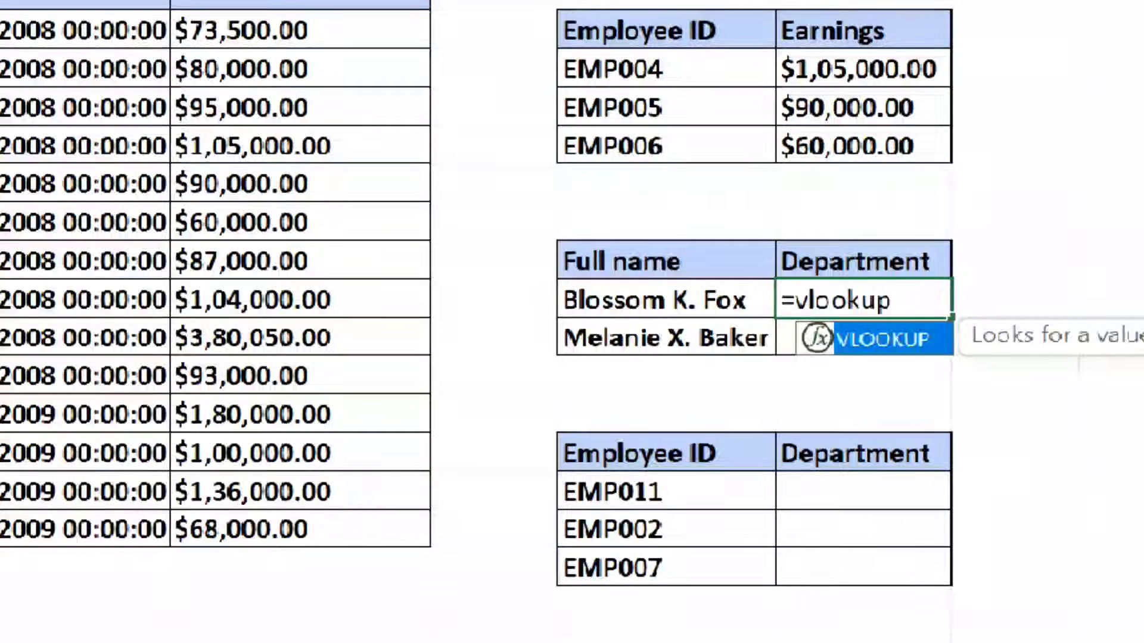
pyautogui.write('(')
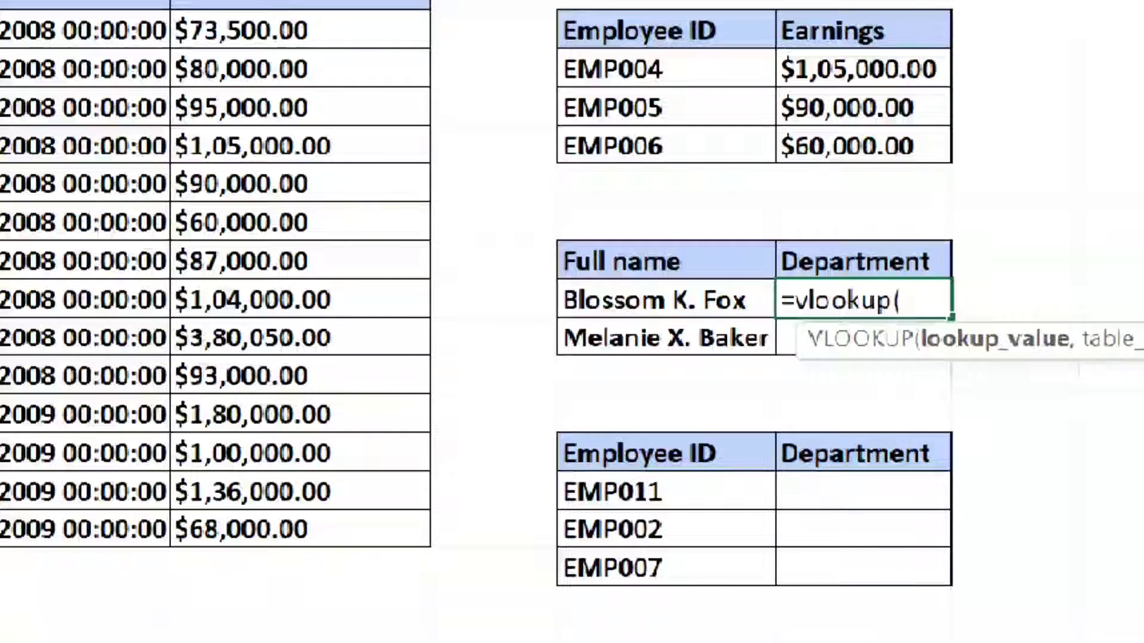
pyautogui.click(722, 304)
pyautogui.write(',')
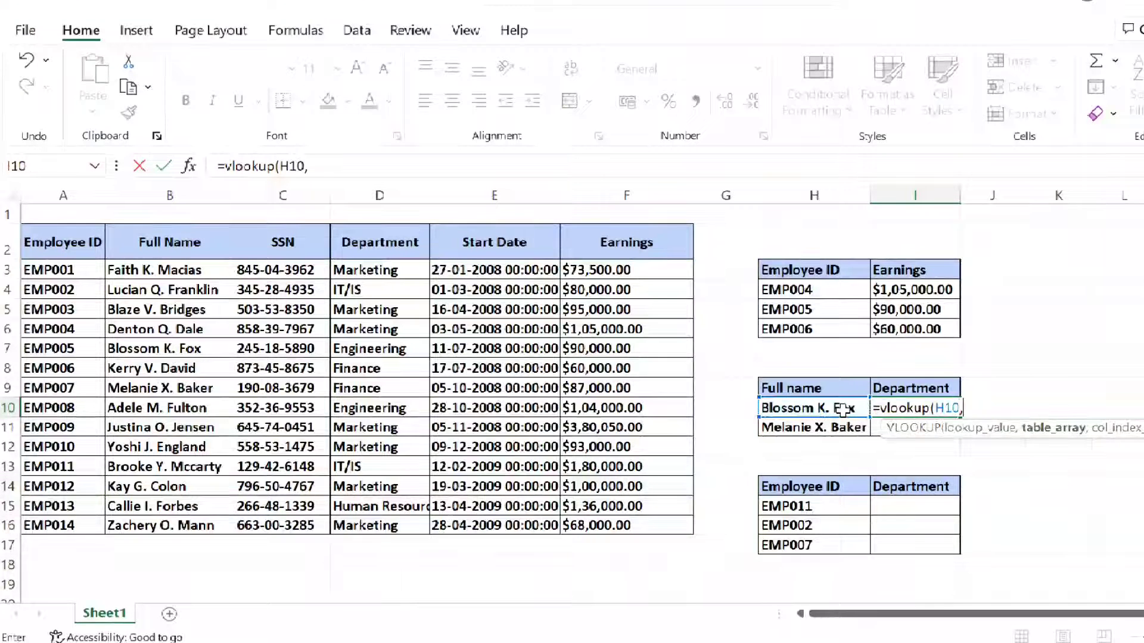
pyautogui.moveTo(74, 251); pyautogui.dragTo(642, 522)
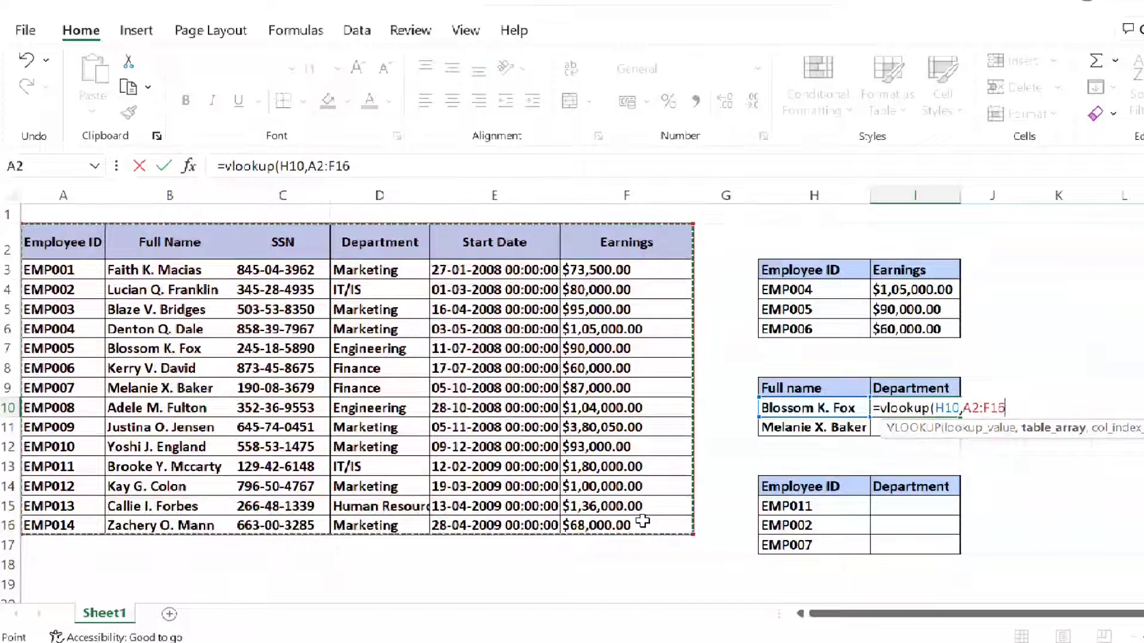
pyautogui.write(',')
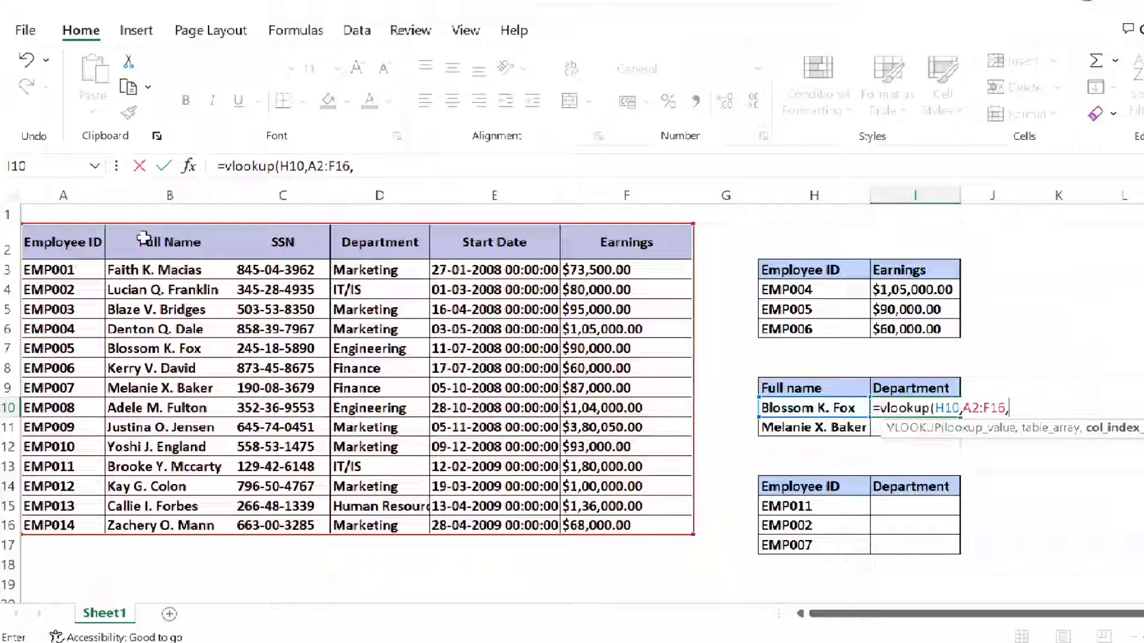
# Count the employee table's columns across to Department and enter 4 as the column index in the I10 formula.
pyautogui.moveTo(198, 238); pyautogui.dragTo(237, 245)
pyautogui.click(245, 247)
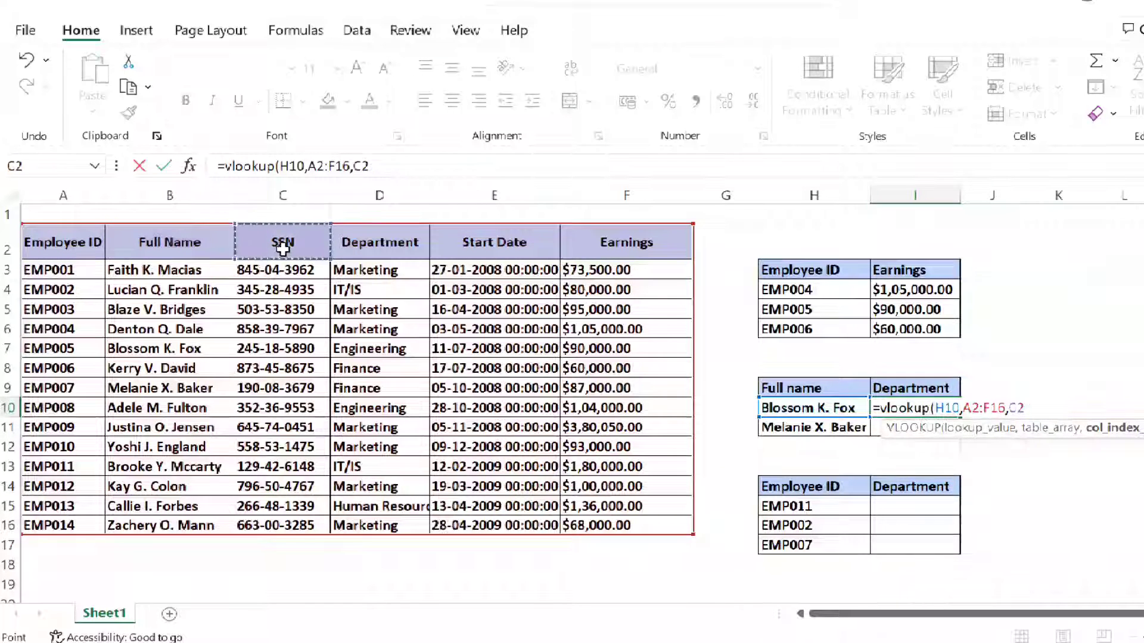
pyautogui.click(342, 245)
pyautogui.press('BackSpace')
pyautogui.press('BackSpace')
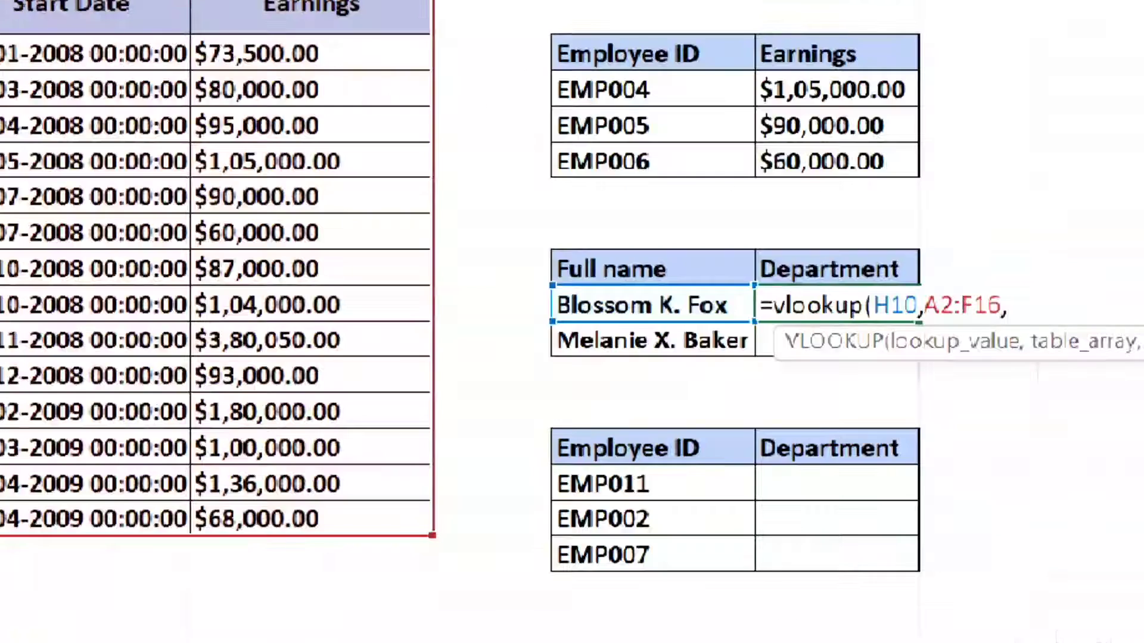
pyautogui.write('4,')
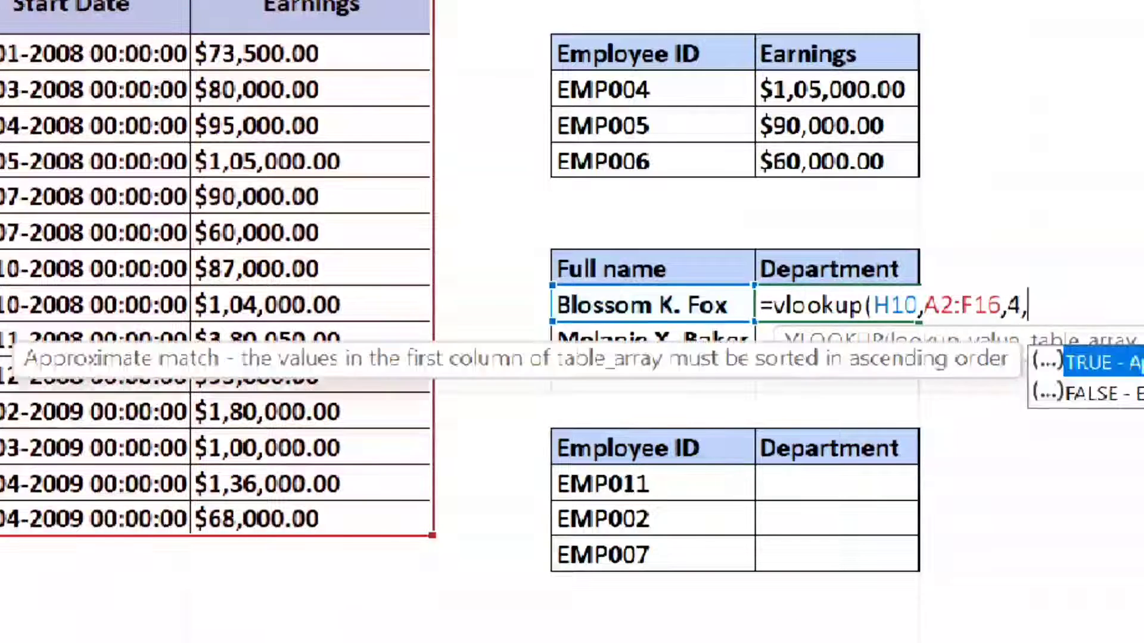
# Try to complete the I10 formula with FALSE for an exact match.
pyautogui.write('fal')
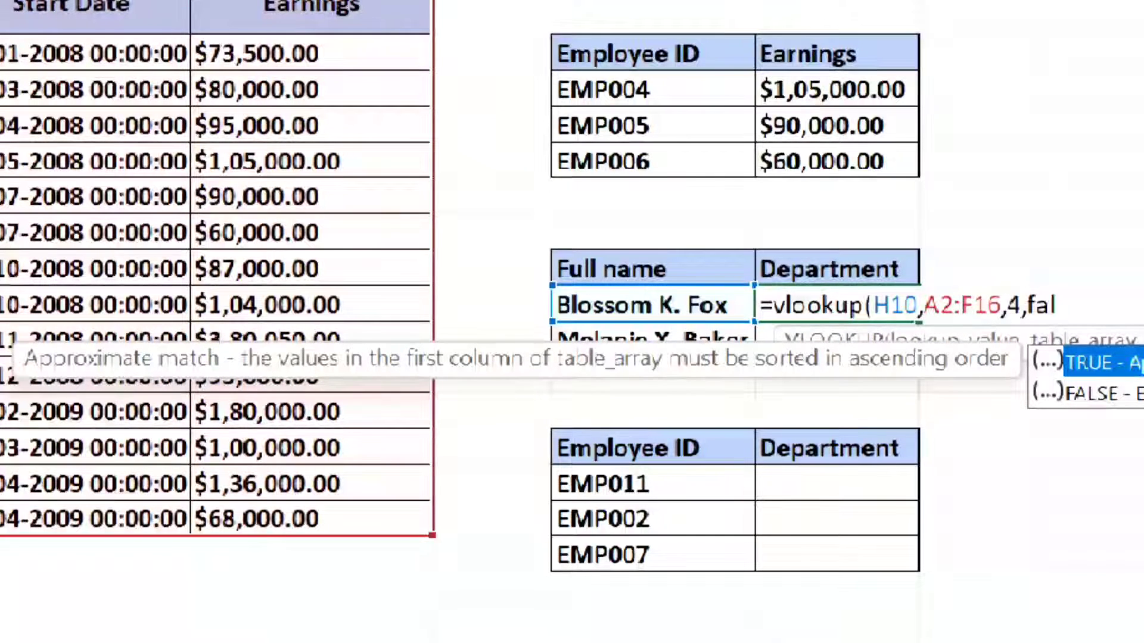
pyautogui.write('se)')
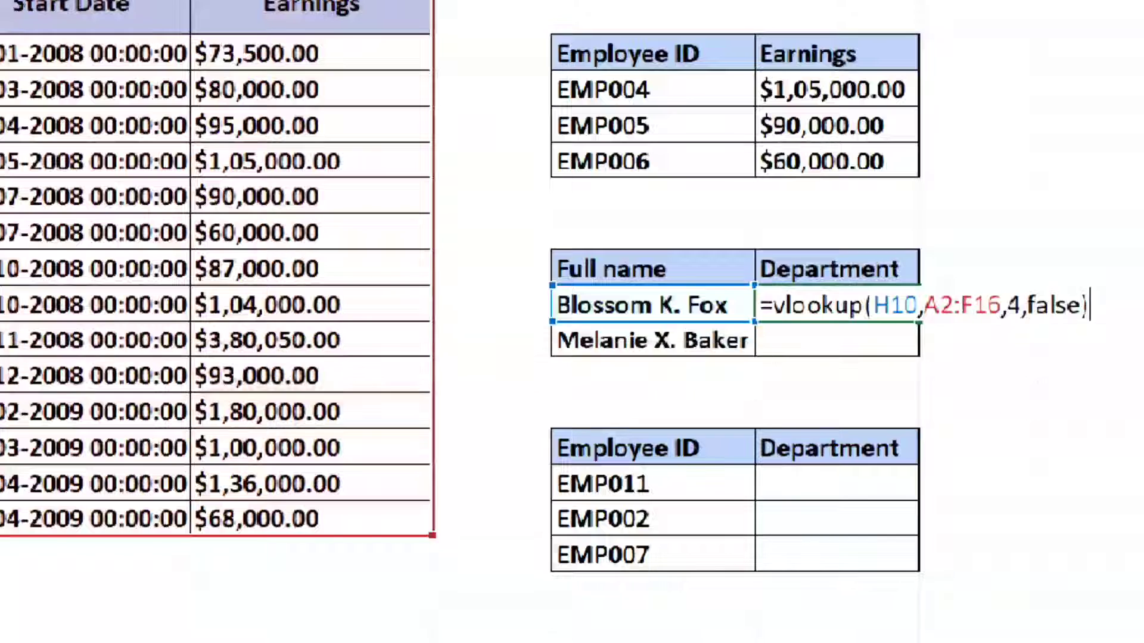
pyautogui.press('Return')
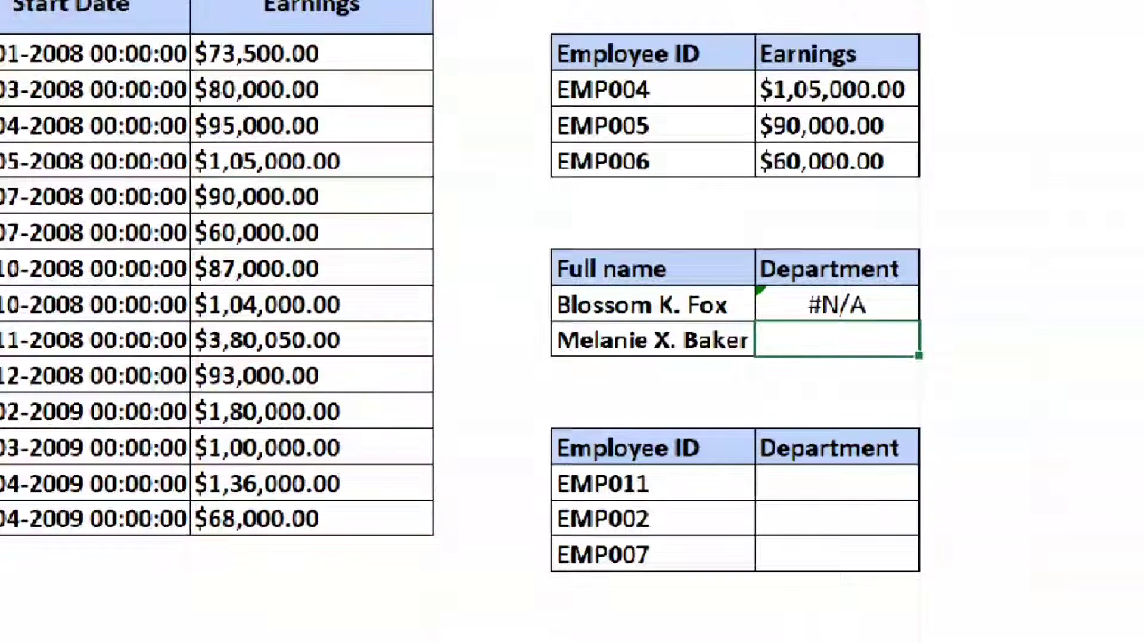
# Check the I10 result against the lookup name in H10 and the Full Name column of the employee table.
pyautogui.click(806, 294)
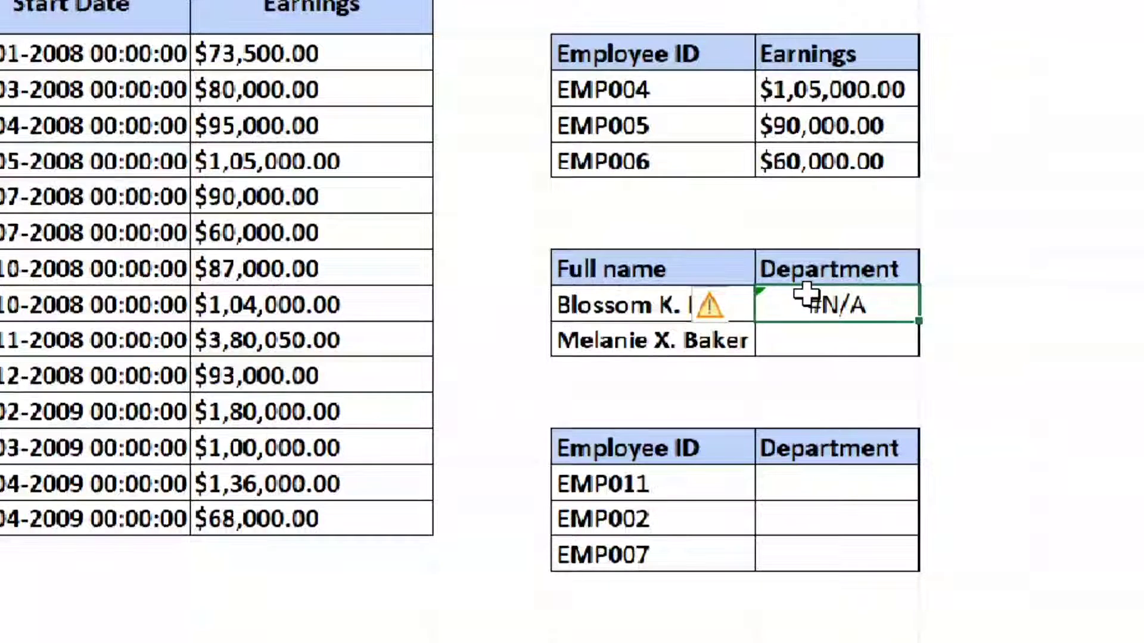
pyautogui.click(628, 296)
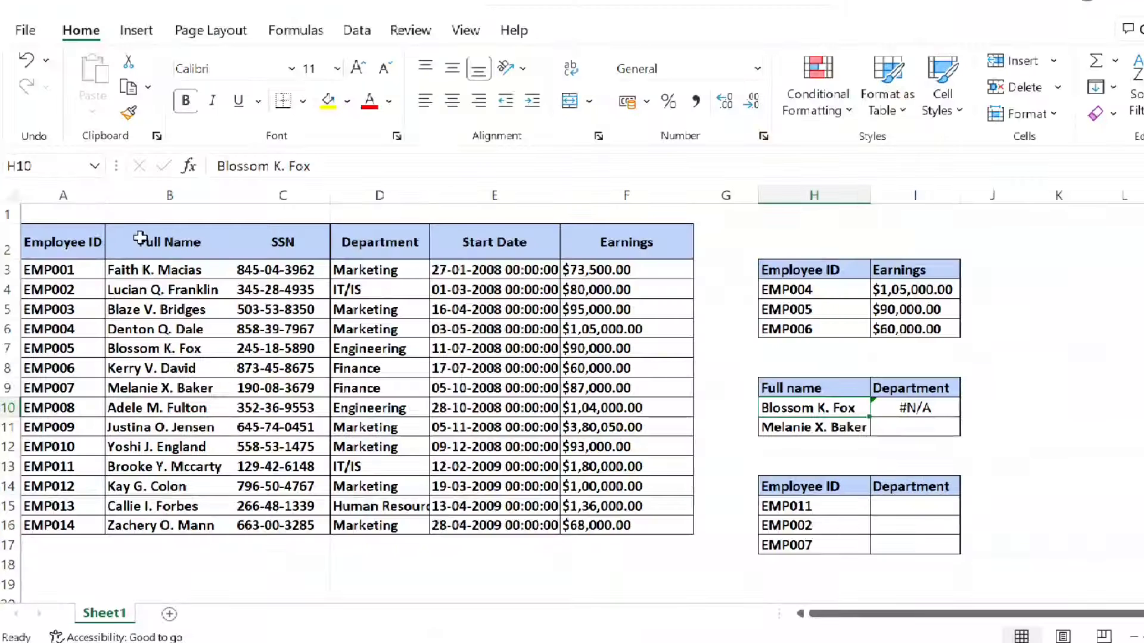
pyautogui.click(163, 194)
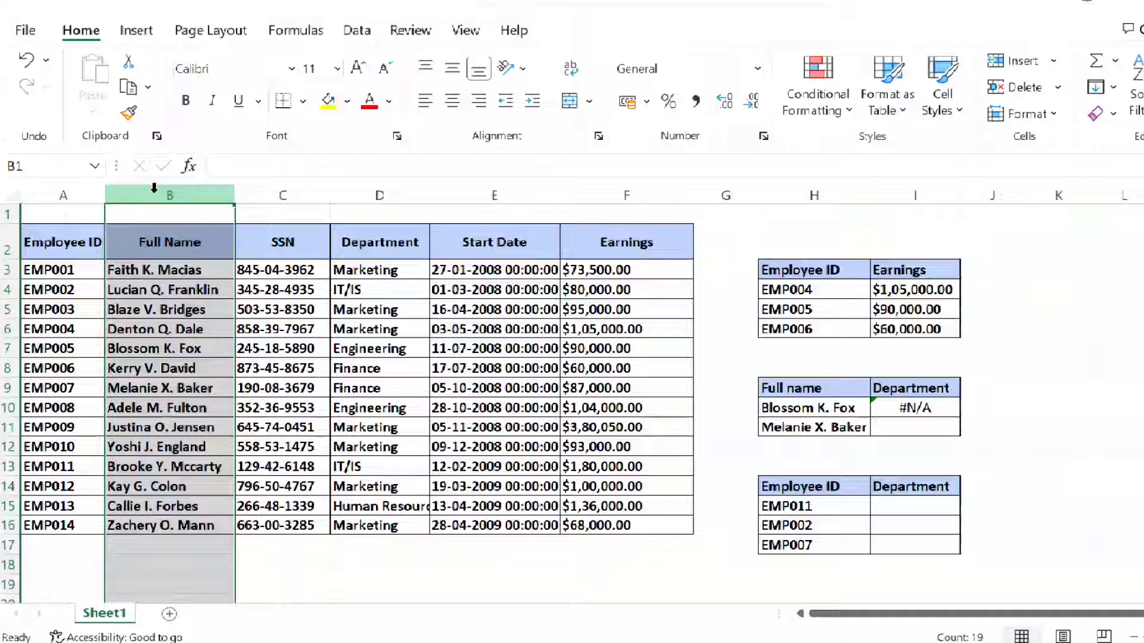
# Clear Department cell I10 and start a new VLOOKUP formula there with the full name in H10 as lookup value.
pyautogui.click(954, 406)
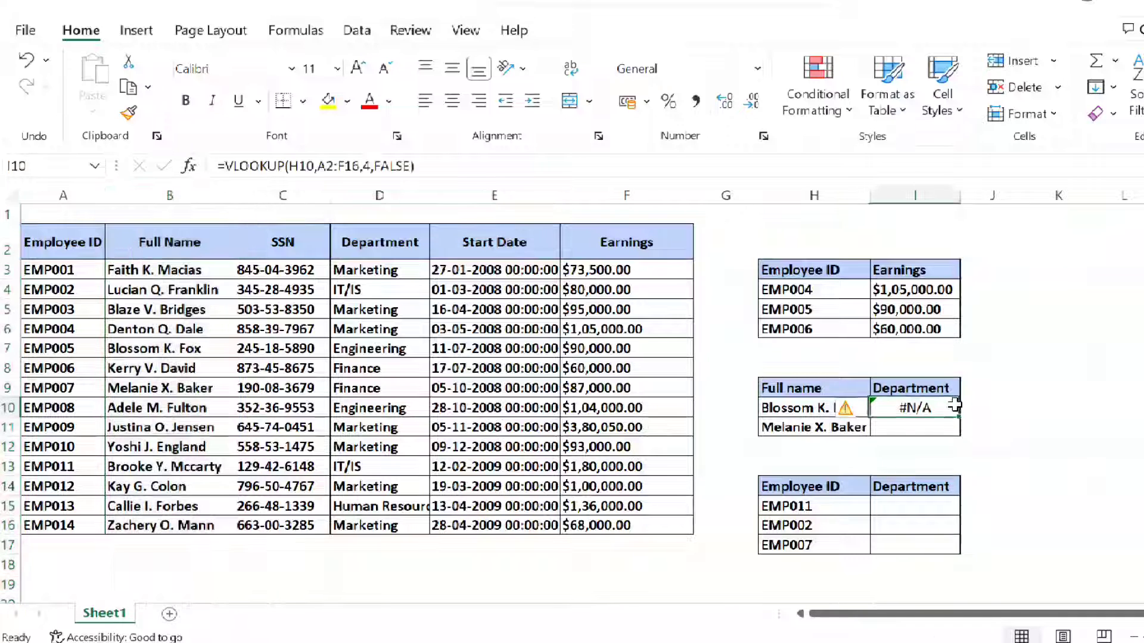
pyautogui.press('Delete')
pyautogui.write('=')
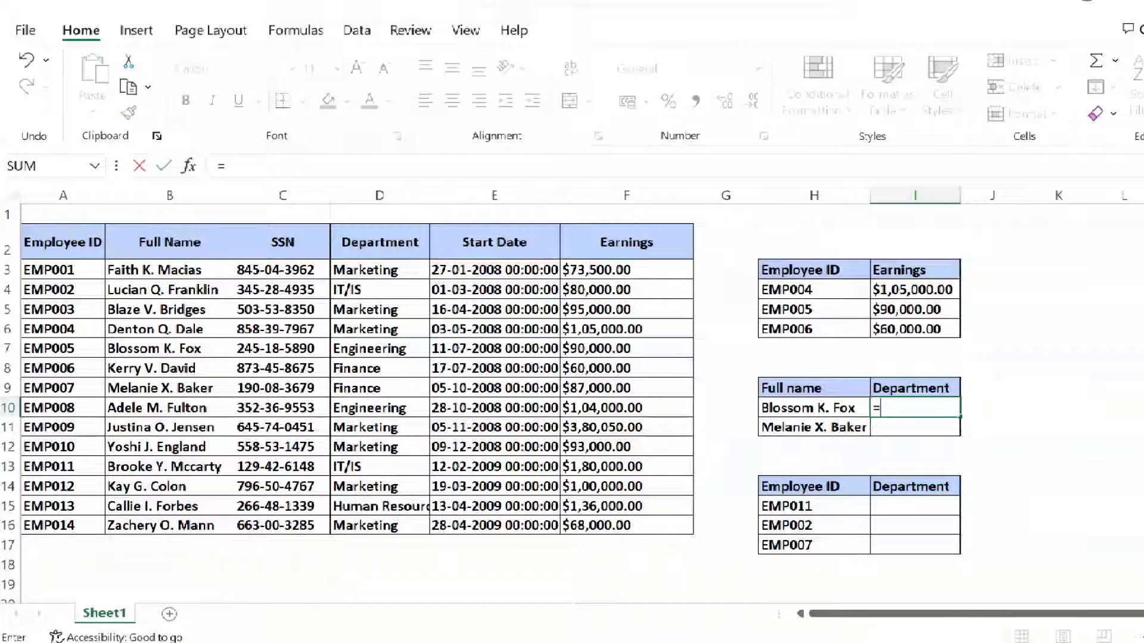
pyautogui.write('vlookup(')
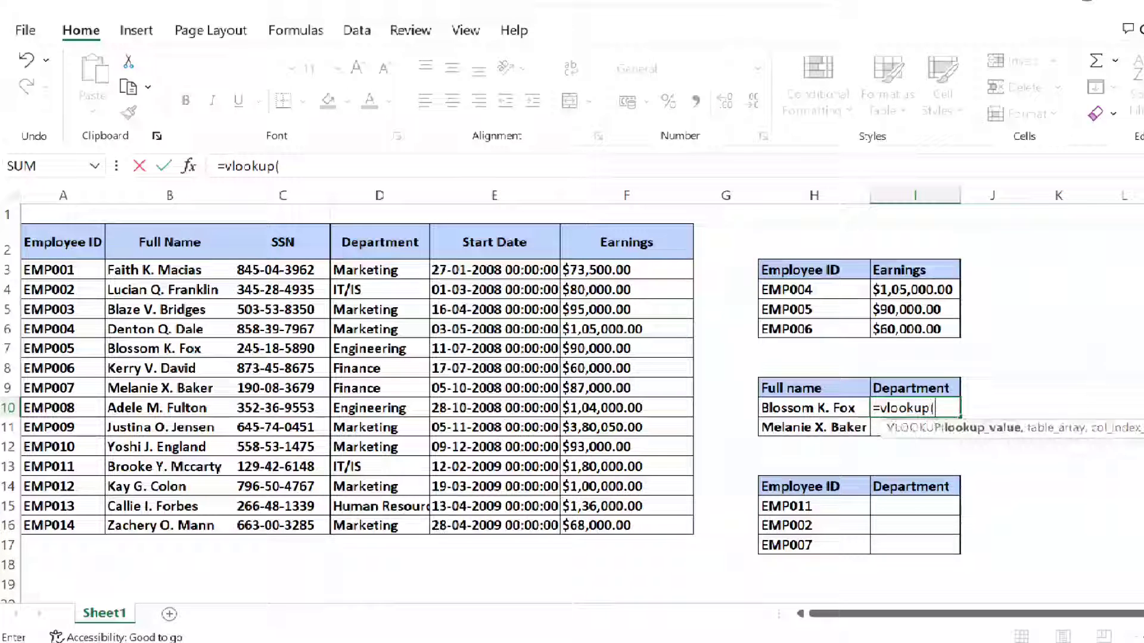
pyautogui.click(859, 410)
pyautogui.write(',')
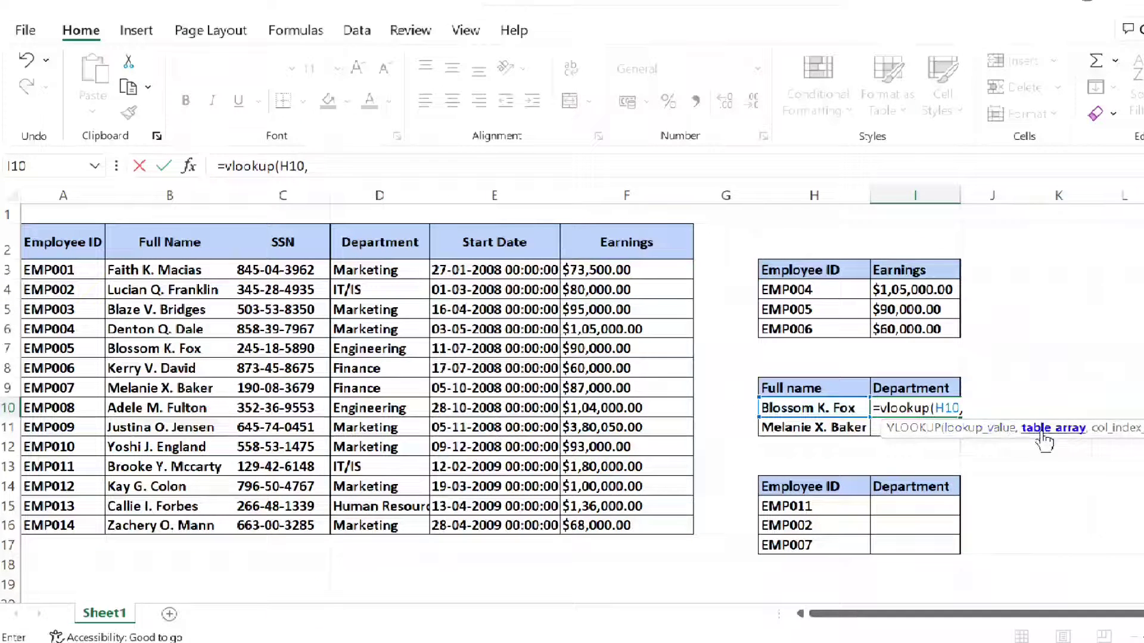
# Set the I10 formula's table array to B2:F16 so that it starts at the Full Name column.
pyautogui.click(131, 249)
pyautogui.moveTo(131, 249); pyautogui.dragTo(598, 524)
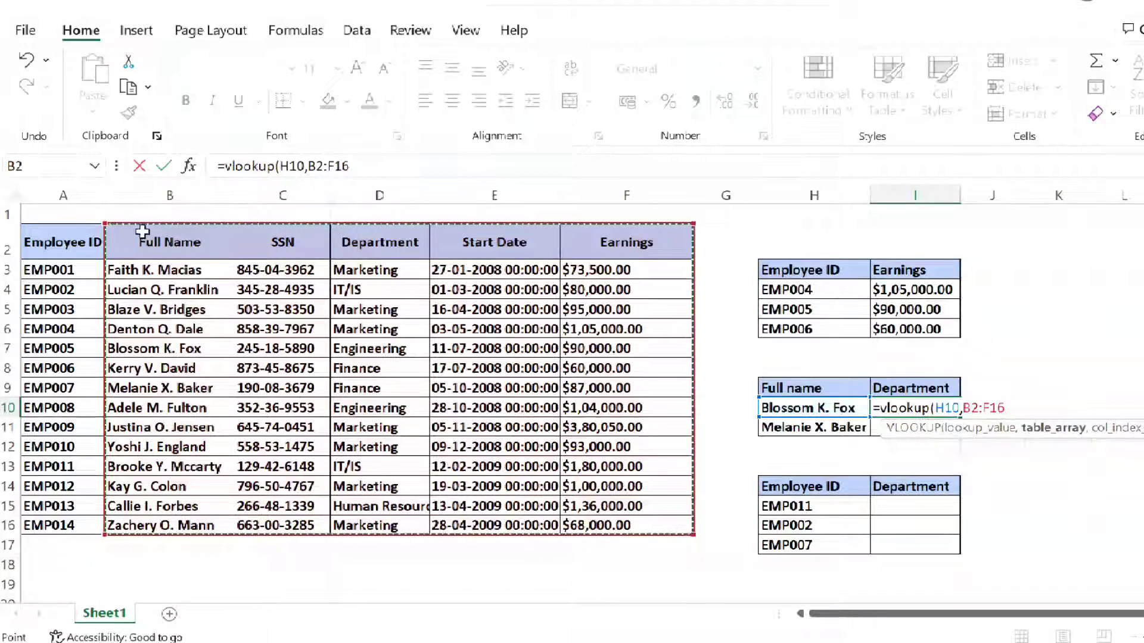
pyautogui.click(155, 211)
pyautogui.moveTo(154, 211); pyautogui.dragTo(161, 506)
pyautogui.moveTo(129, 242); pyautogui.dragTo(639, 531)
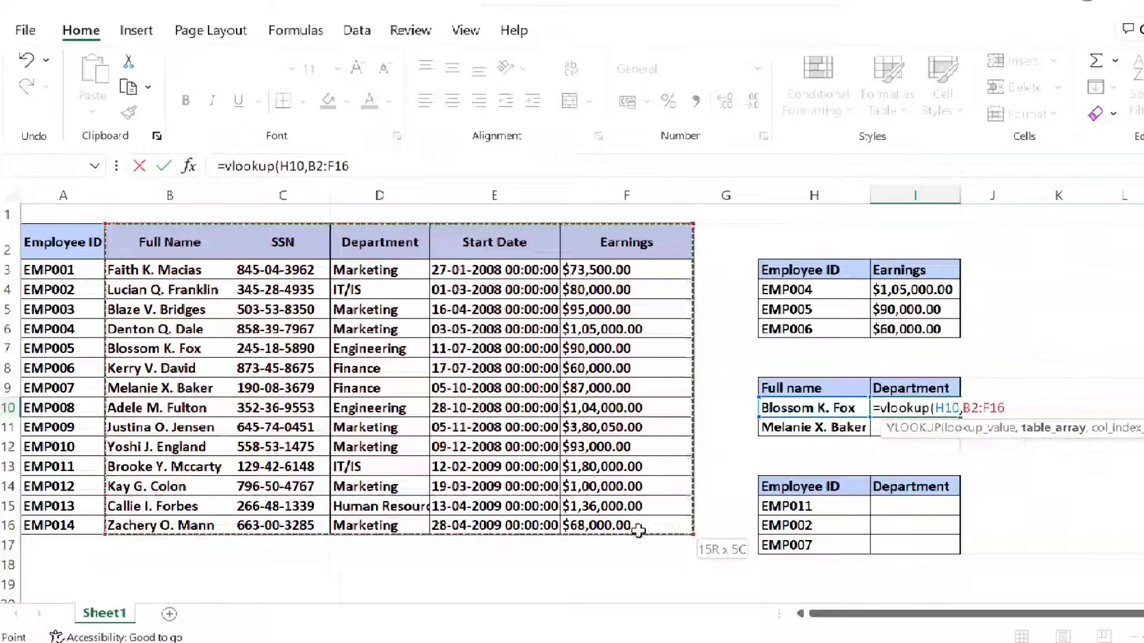
pyautogui.write(',')
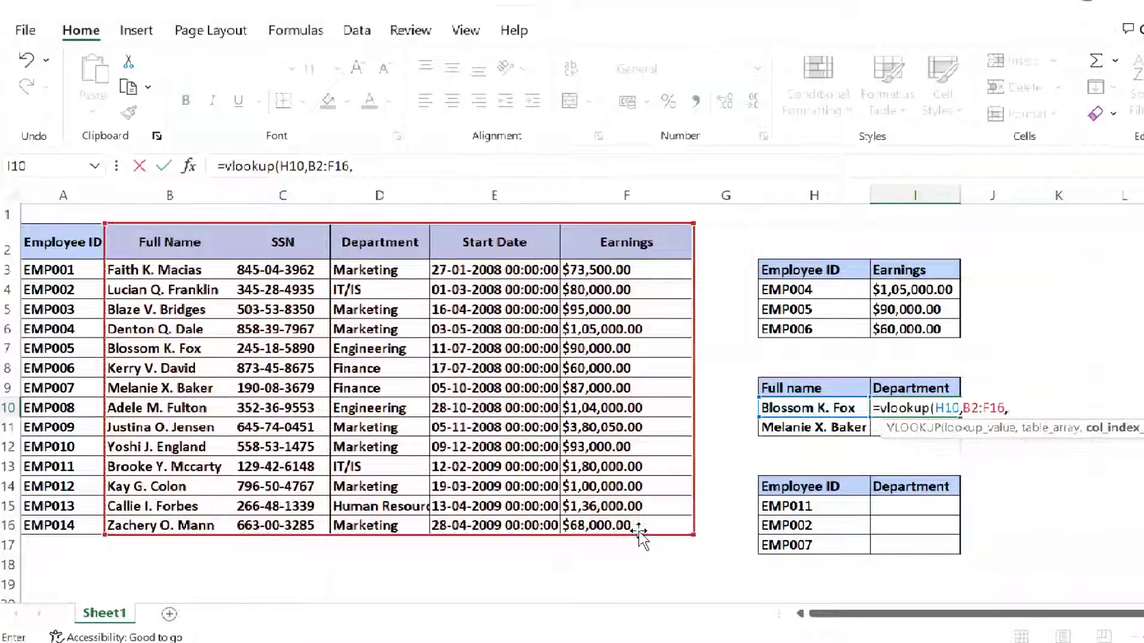
# Count columns from Full Name to Department, complete the I10 formula with column index 3 and FALSE, and check the returned department.
pyautogui.click(242, 238)
pyautogui.click(336, 238)
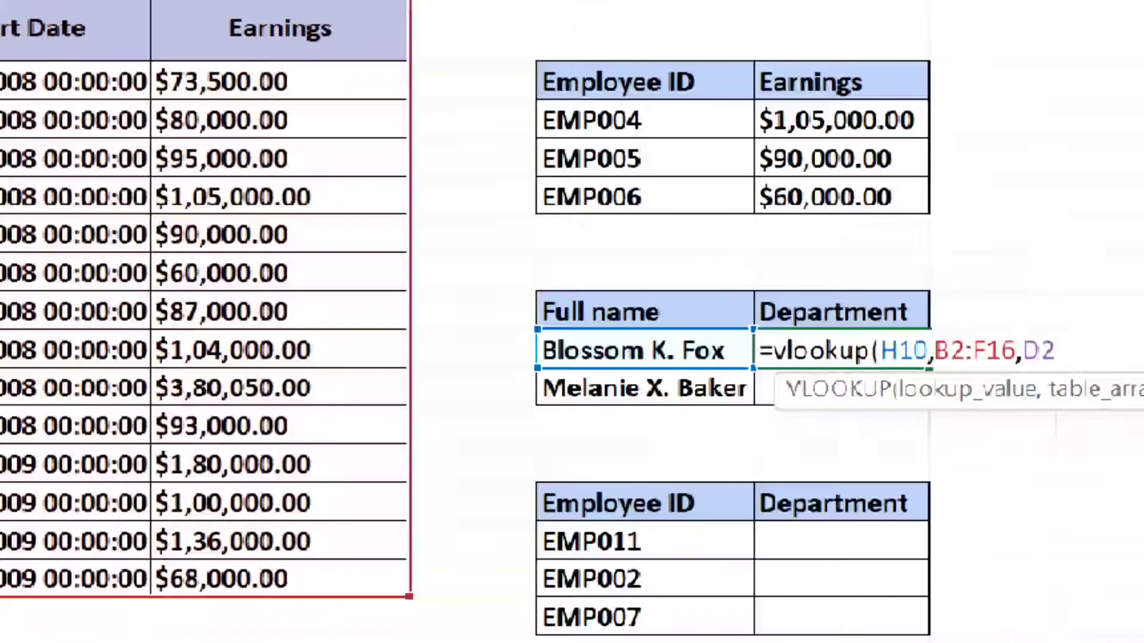
pyautogui.press('BackSpace')
pyautogui.press('BackSpace')
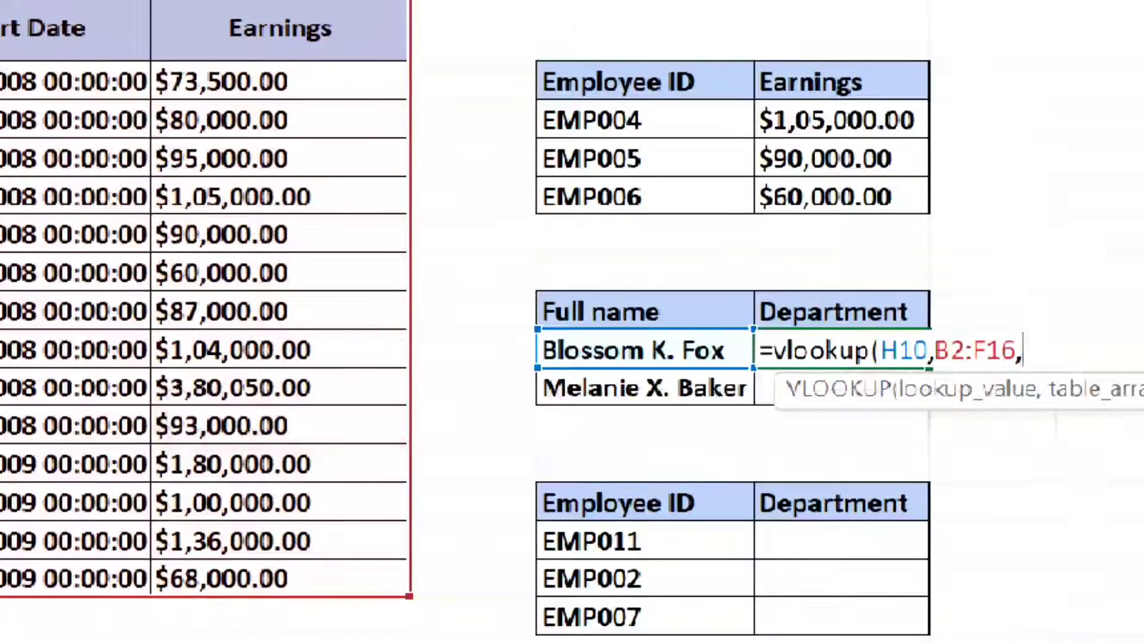
pyautogui.write(',')
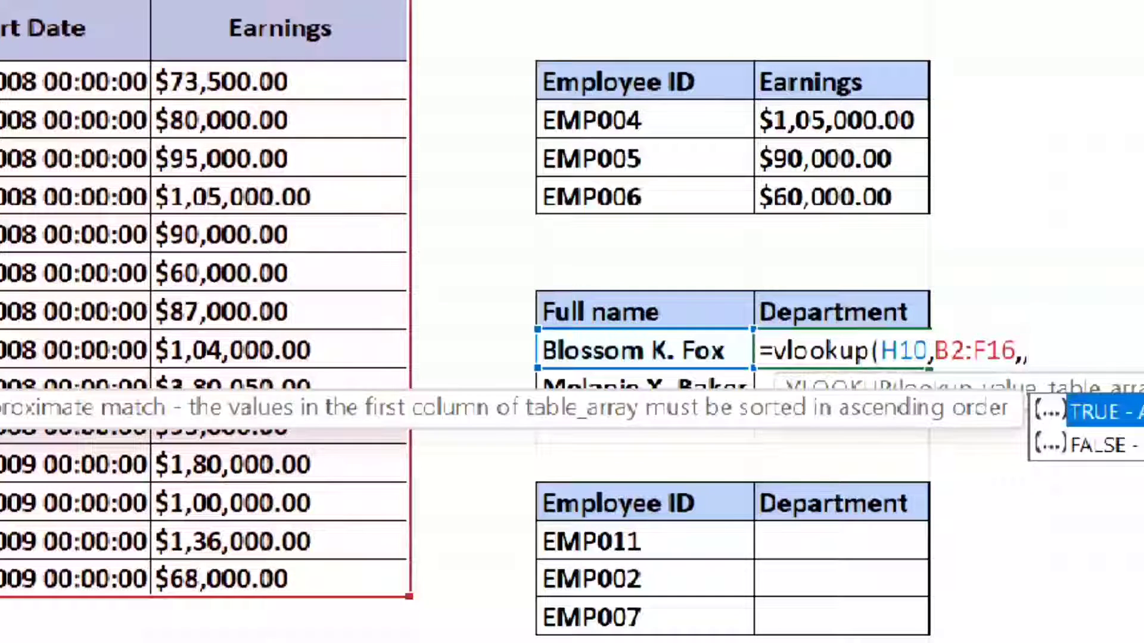
pyautogui.press('BackSpace')
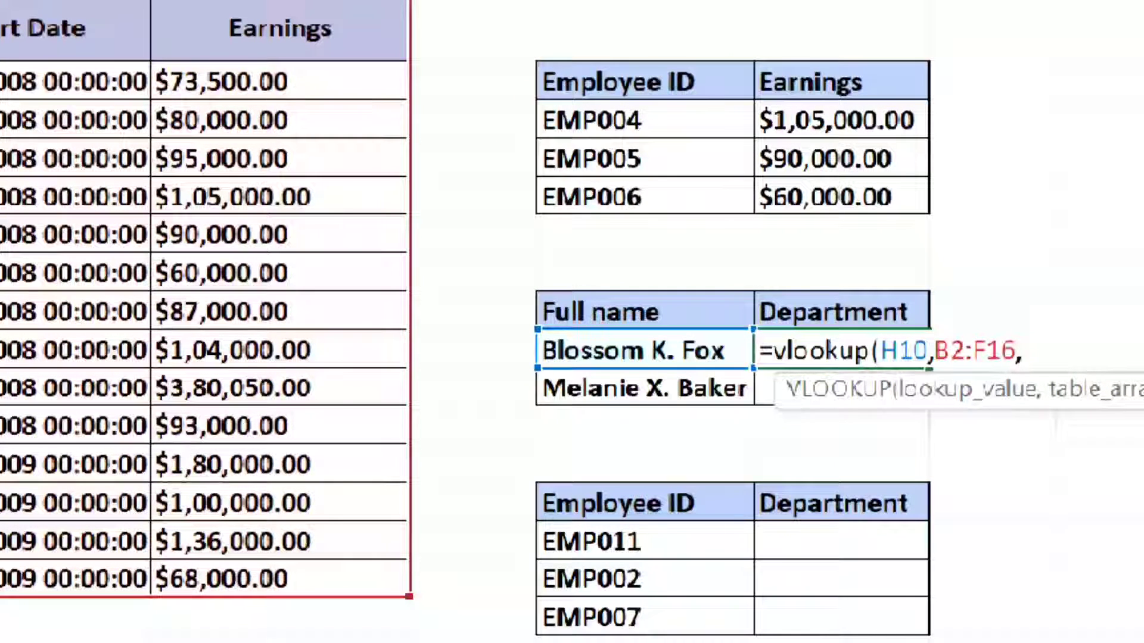
pyautogui.write('3,fal')
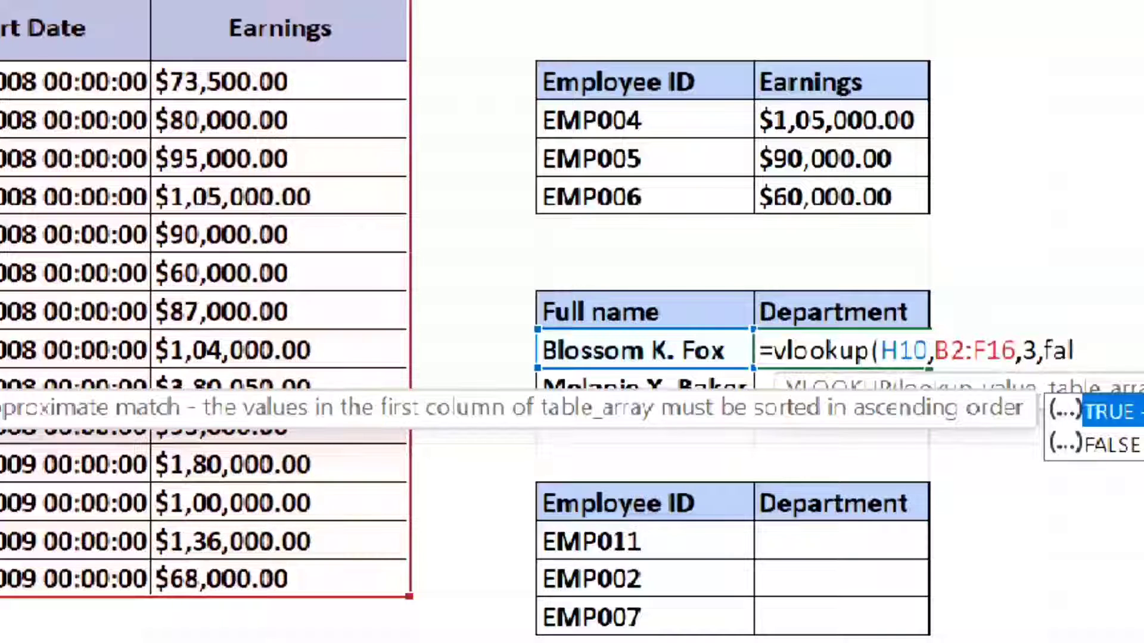
pyautogui.write('se)')
pyautogui.press('Return')
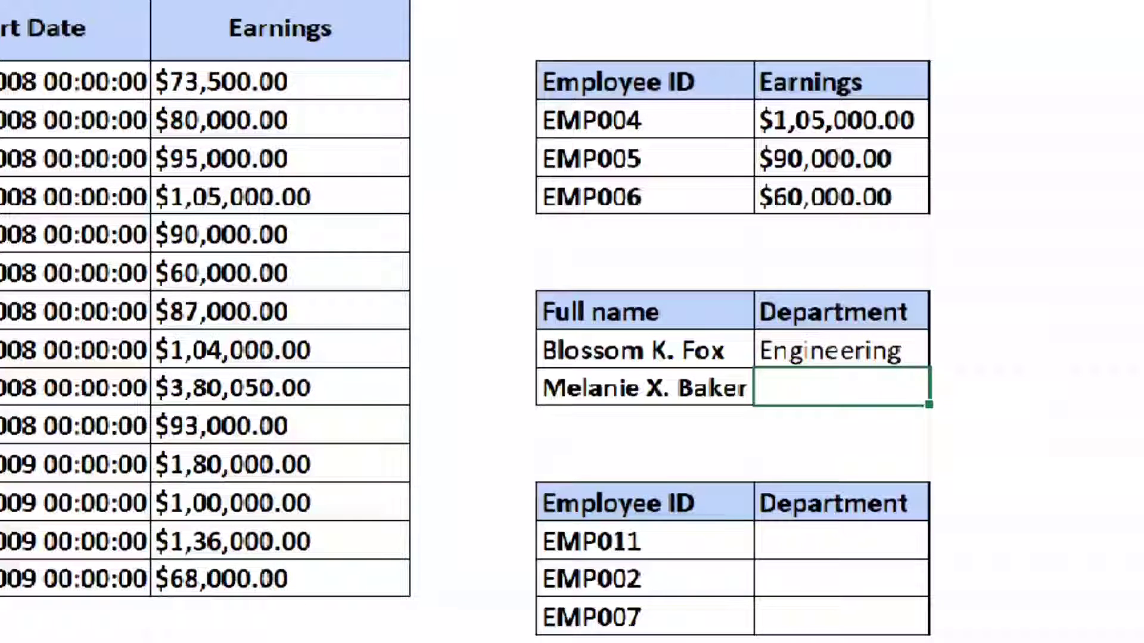
pyautogui.click(596, 357)
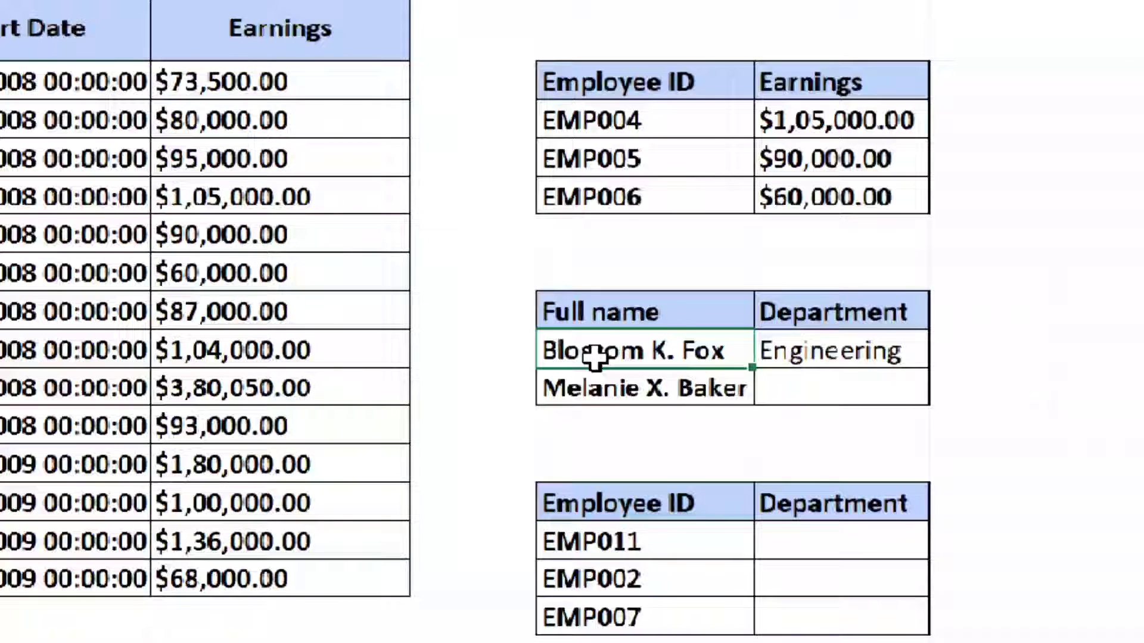
pyautogui.click(812, 352)
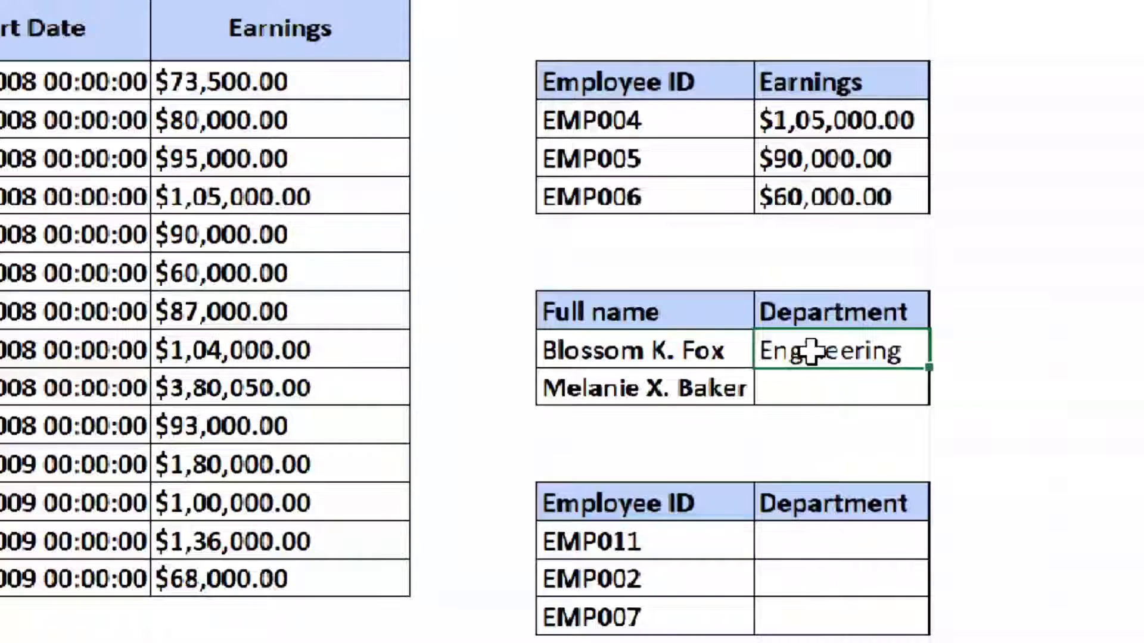
# Start a VLOOKUP formula in Department cell I11 with the full name in H11 as lookup value and B2:F16 as table array.
pyautogui.click(832, 385)
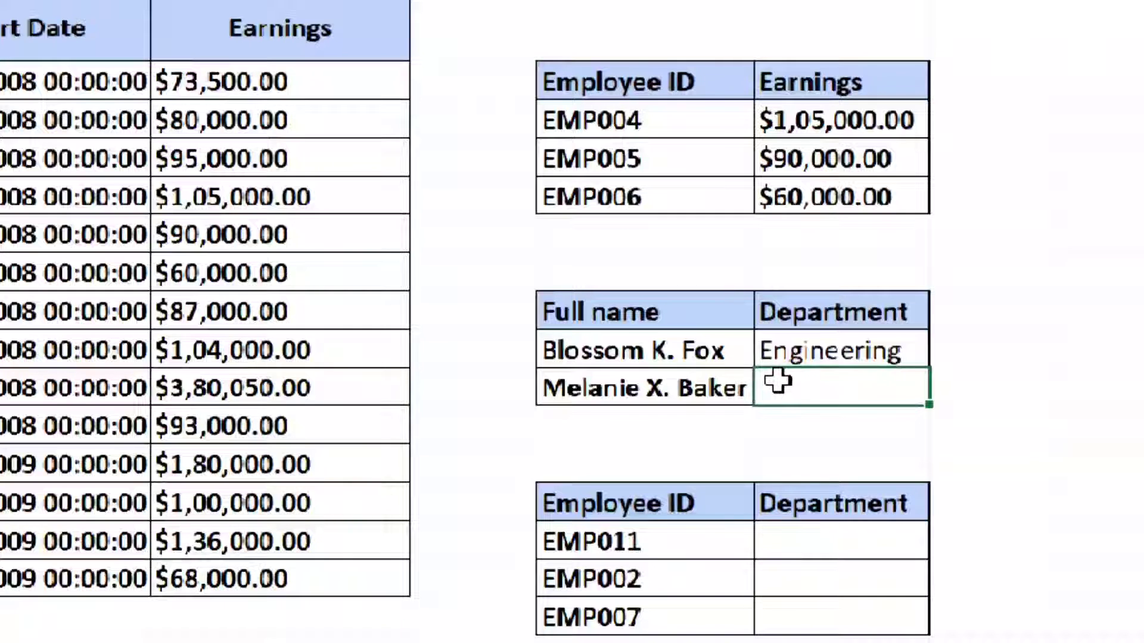
pyautogui.write('=v')
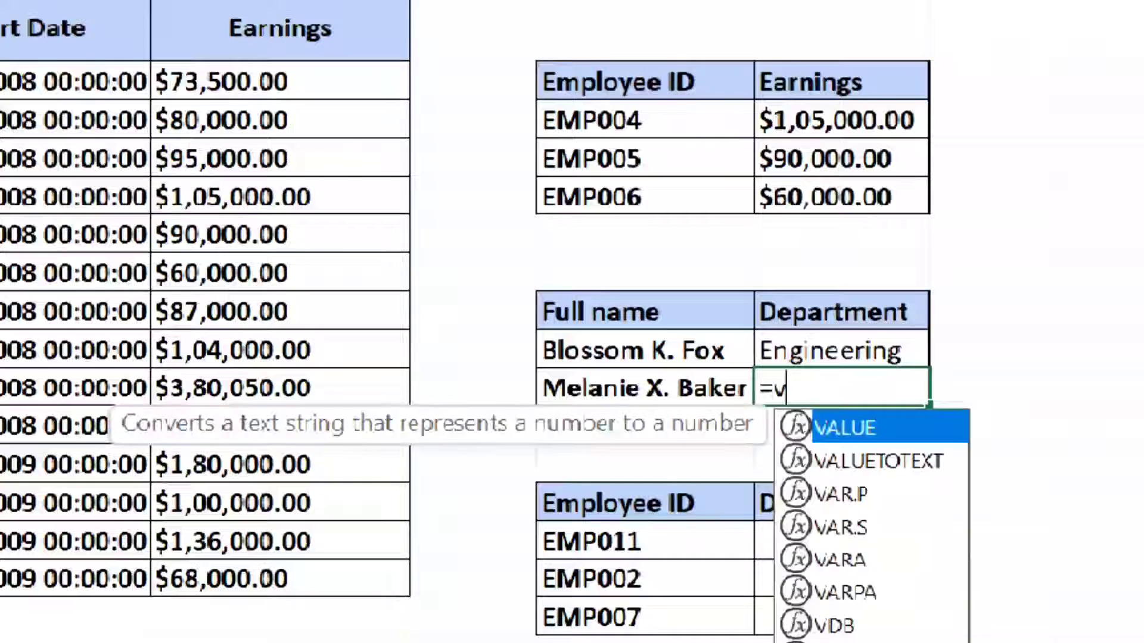
pyautogui.write('lookup')
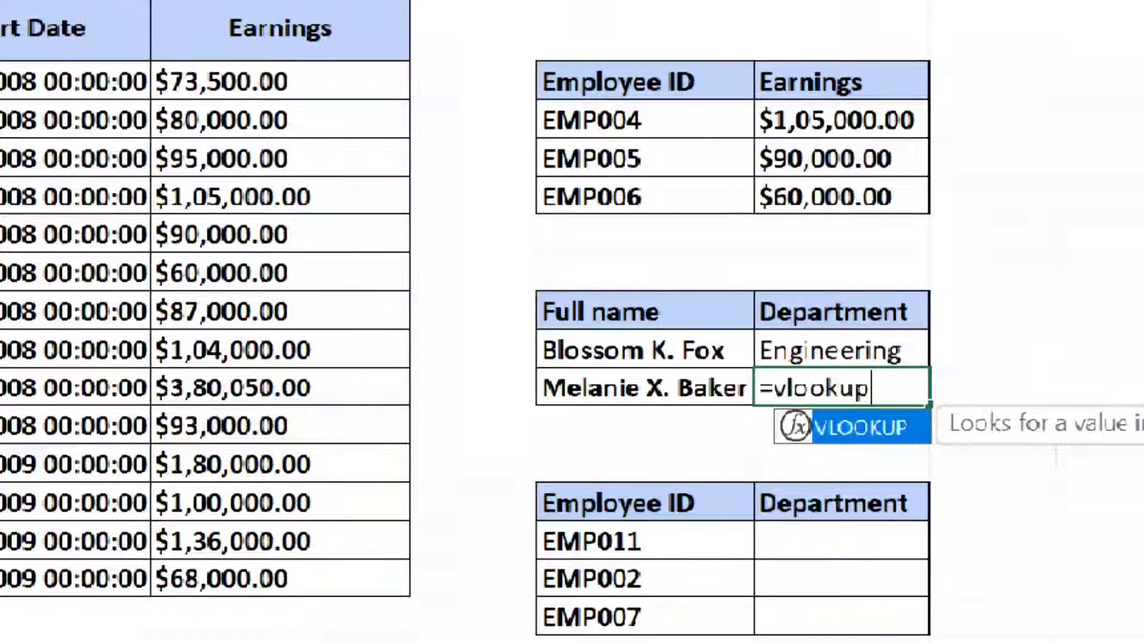
pyautogui.write('(')
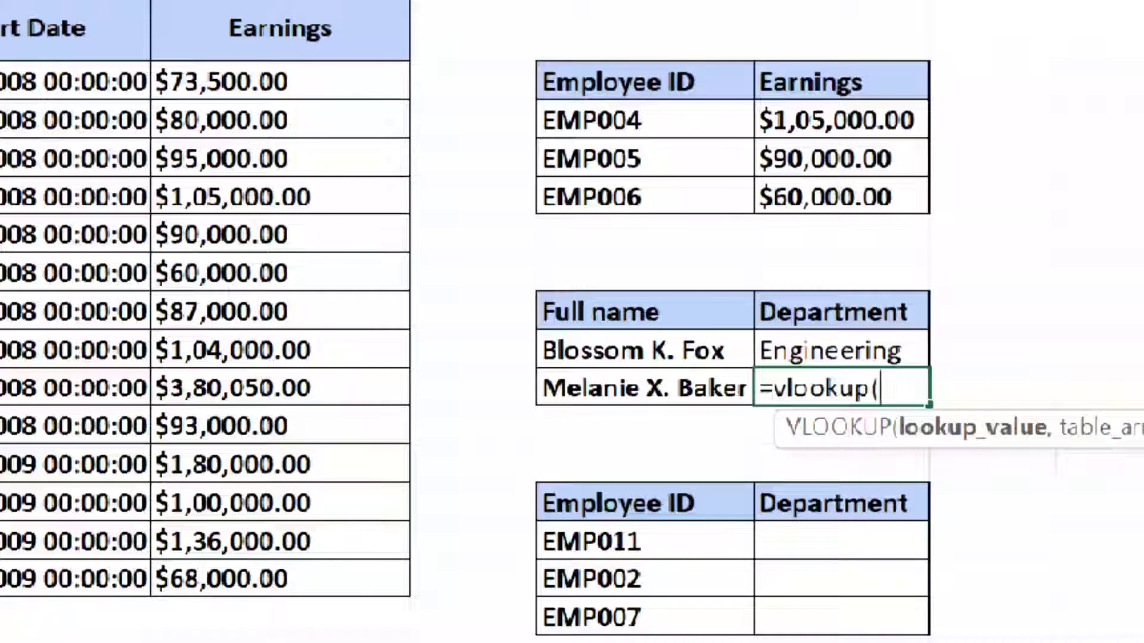
pyautogui.click(704, 390)
pyautogui.write(',')
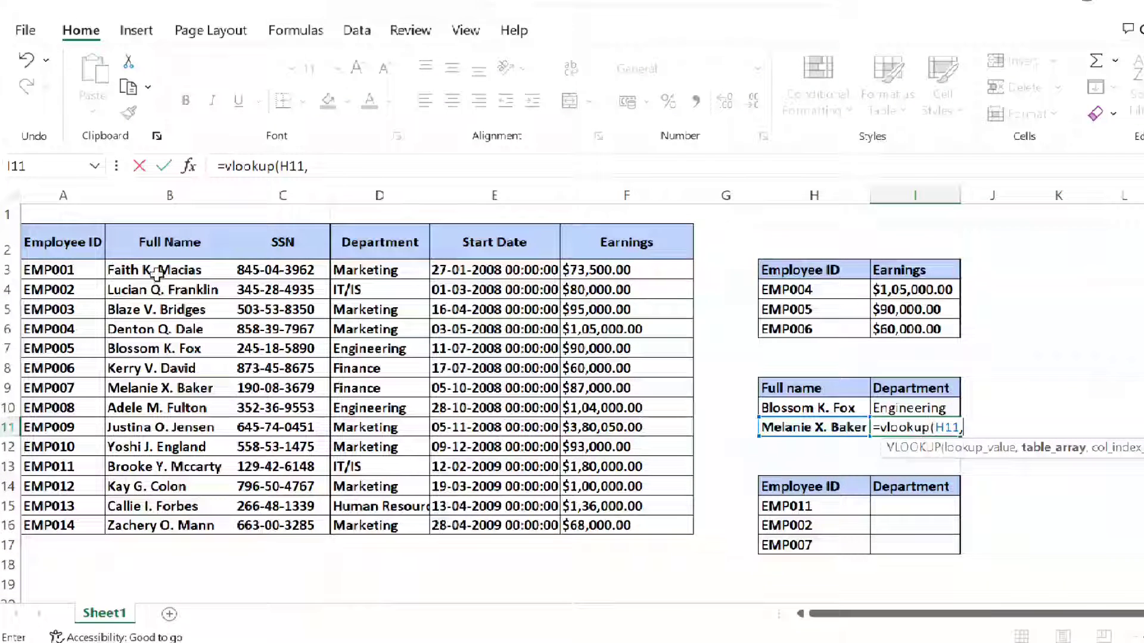
pyautogui.moveTo(141, 241); pyautogui.dragTo(578, 521)
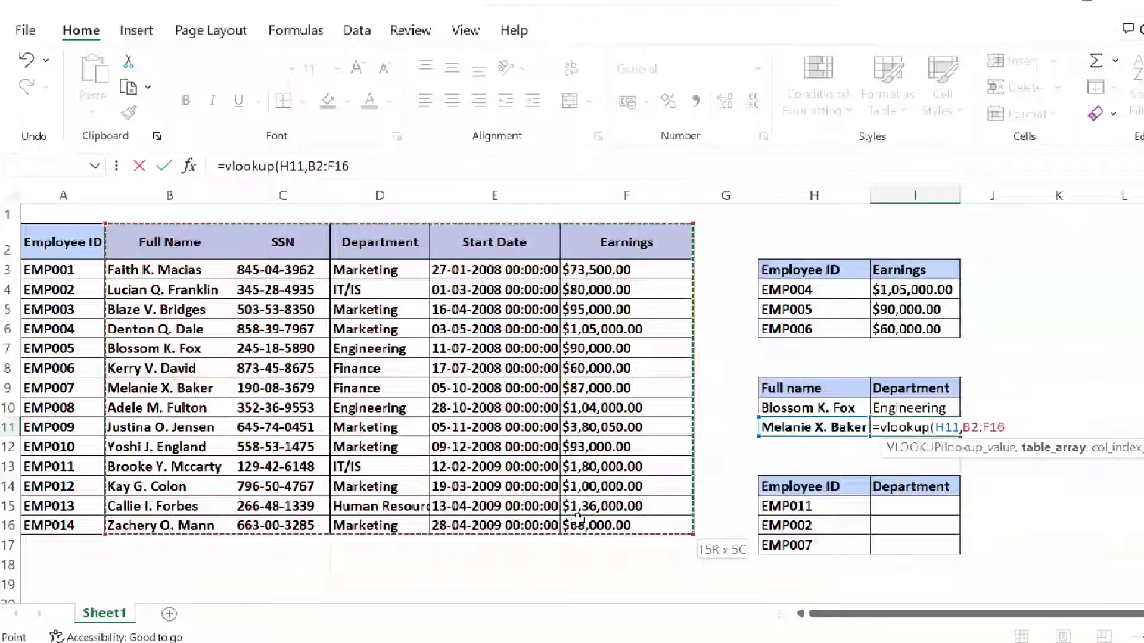
pyautogui.write(',')
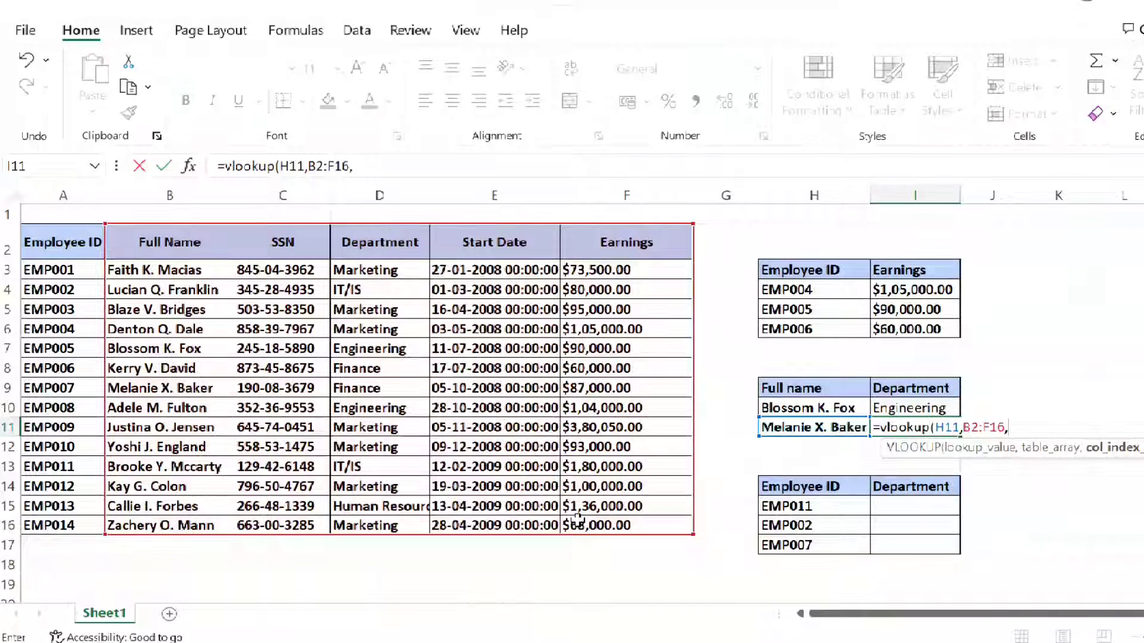
# Complete the I11 formula with column index 3 and FALSE for an exact match.
pyautogui.write('3,')
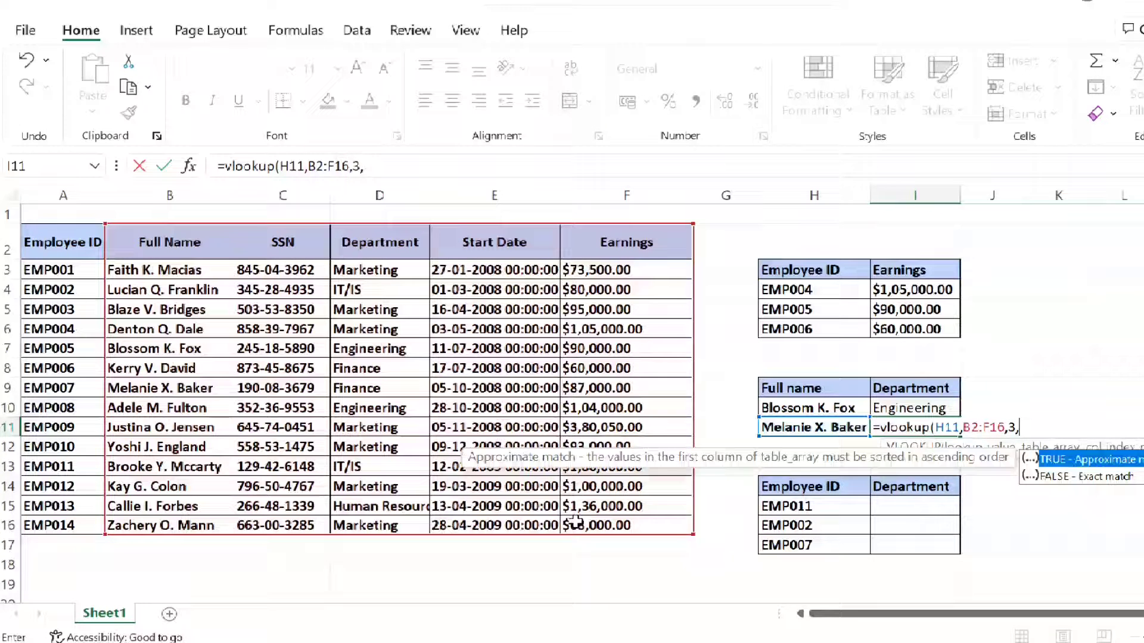
pyautogui.write('false')
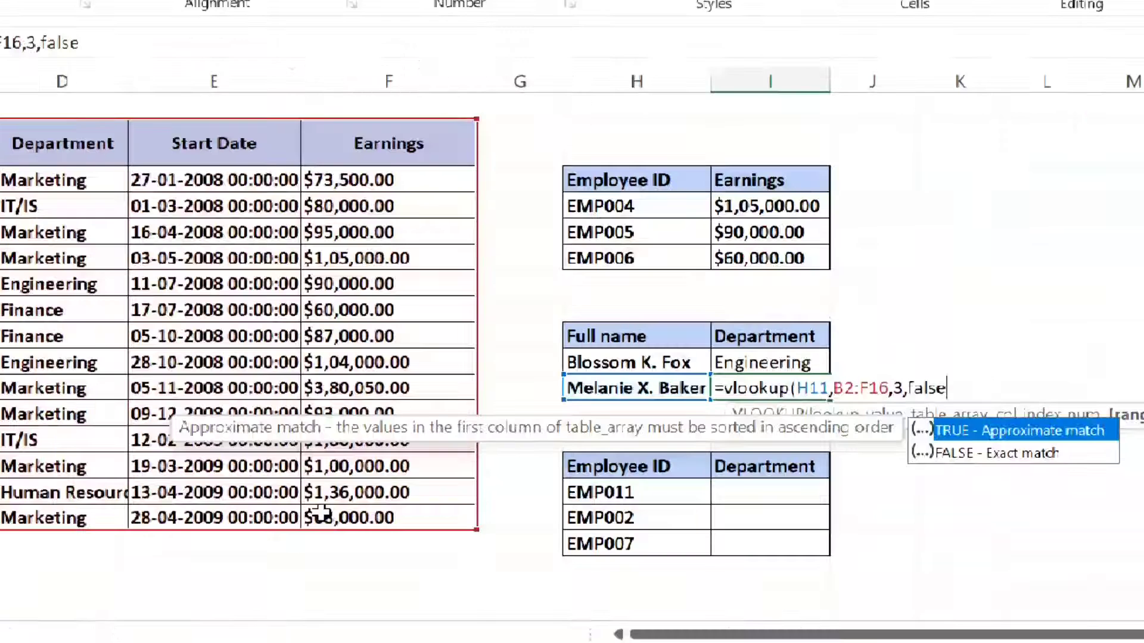
pyautogui.write(')')
pyautogui.press('Return')
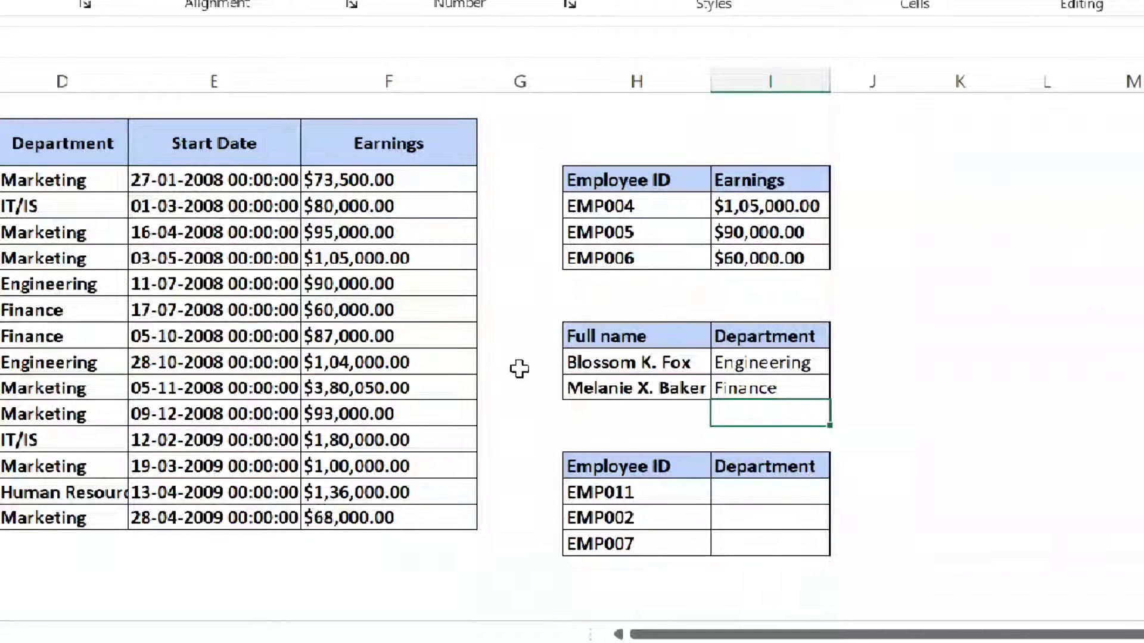
pyautogui.click(672, 396)
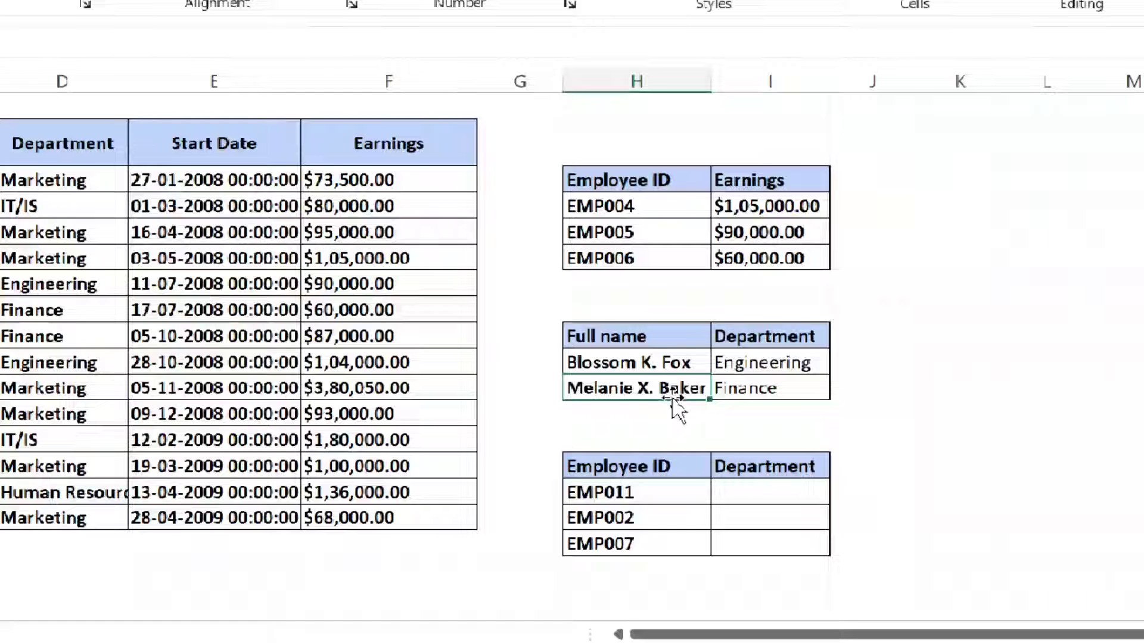
# Clear the department formula in I11 and append a trailing space to the full name in H11.
pyautogui.click(760, 388)
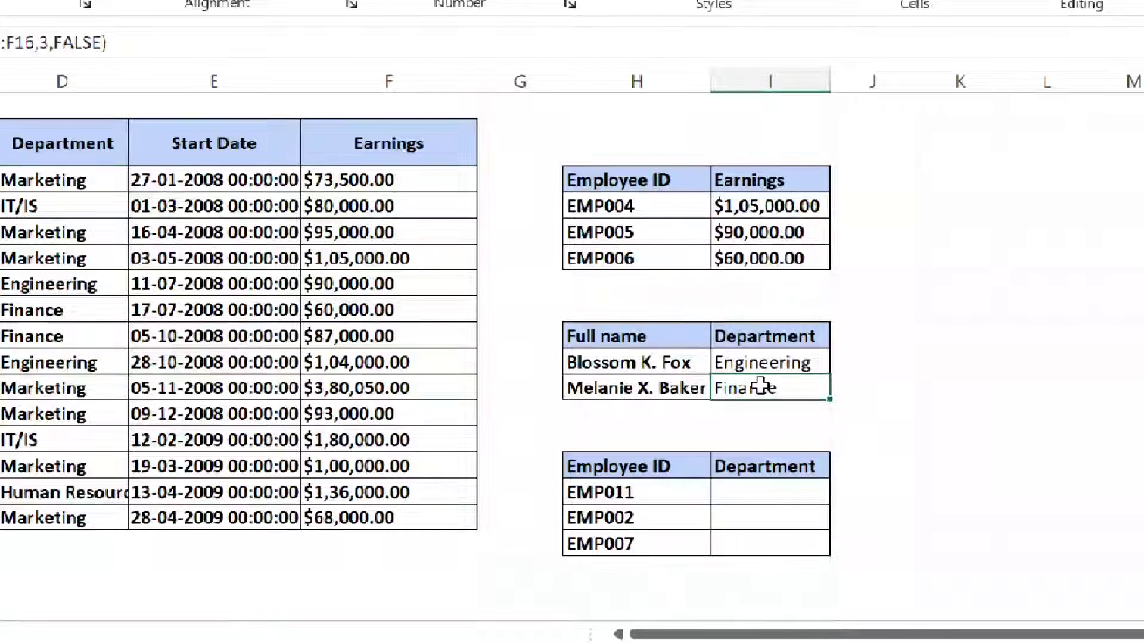
pyautogui.press('Delete')
pyautogui.click(679, 390)
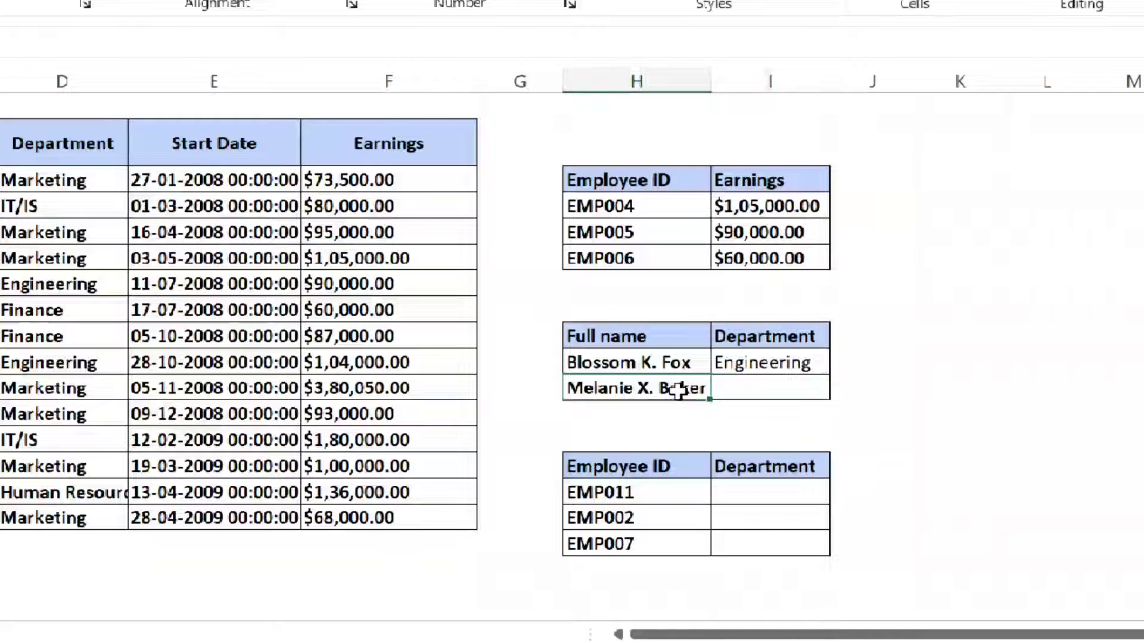
pyautogui.doubleClick(678, 391)
pyautogui.press('Right')
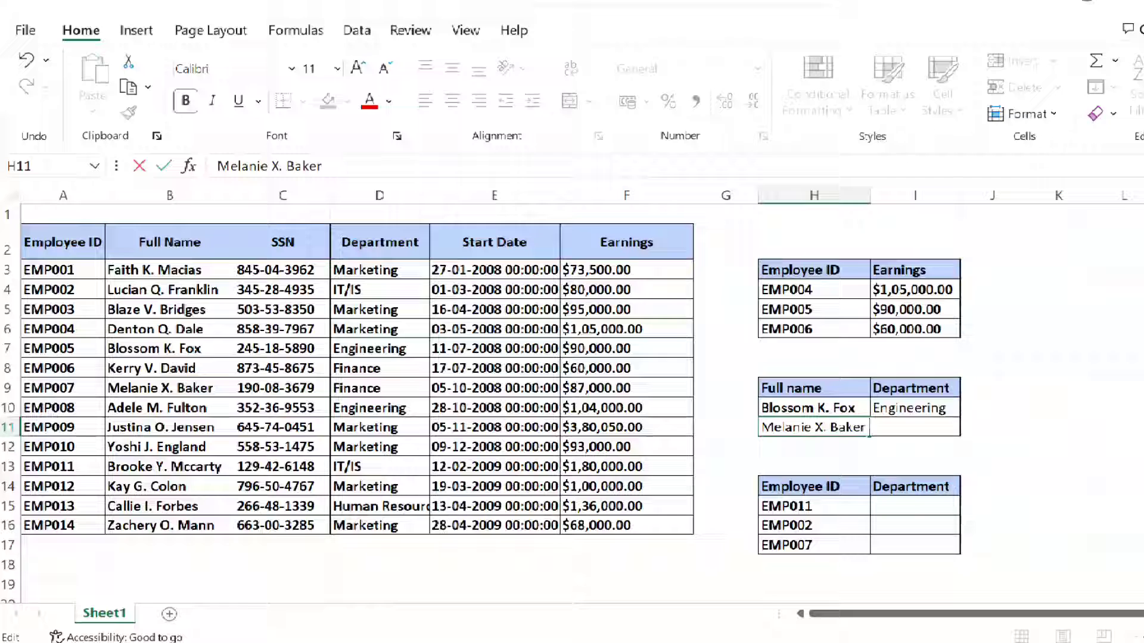
pyautogui.doubleClick(854, 428)
pyautogui.doubleClick(855, 428)
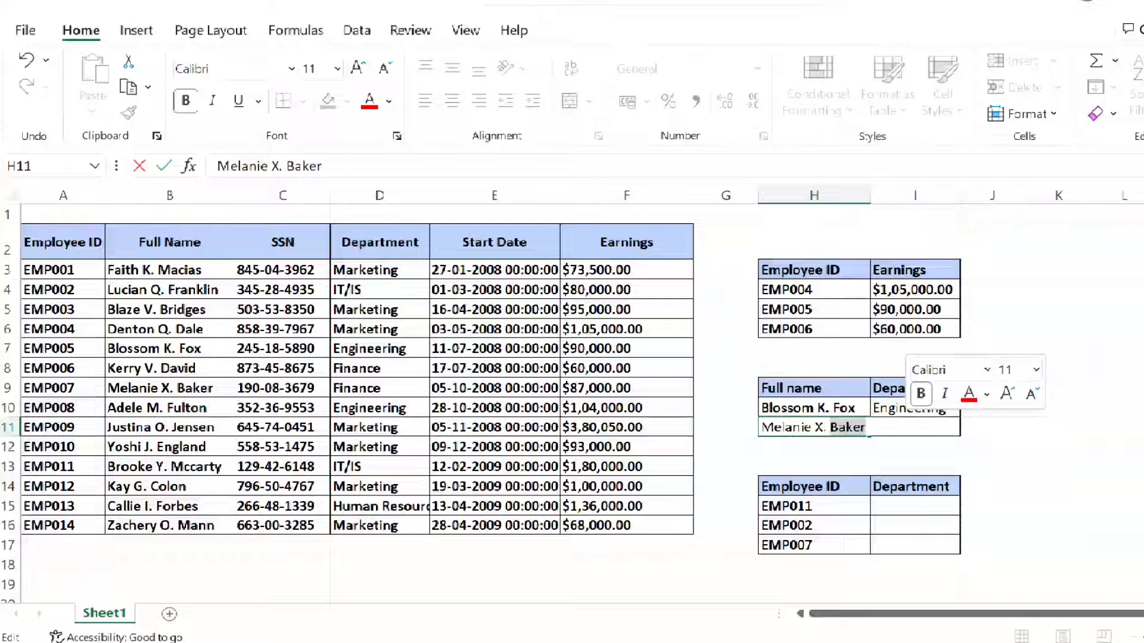
pyautogui.doubleClick(854, 428)
pyautogui.click(854, 428)
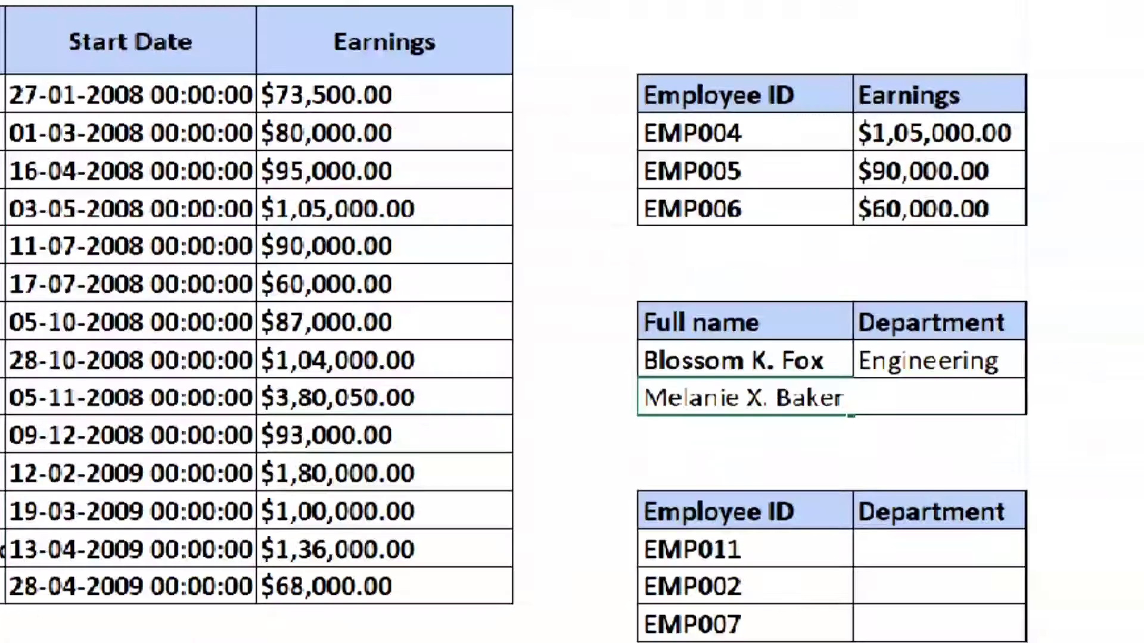
pyautogui.moveTo(846, 397); pyautogui.dragTo(644, 398)
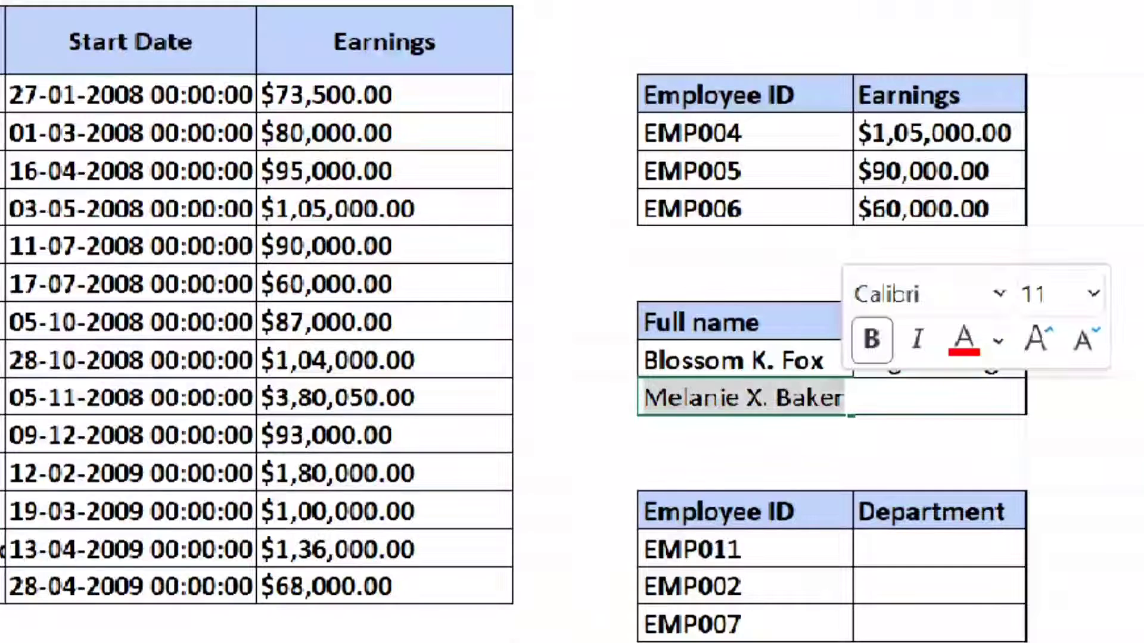
pyautogui.click(846, 398)
pyautogui.press('BackSpace')
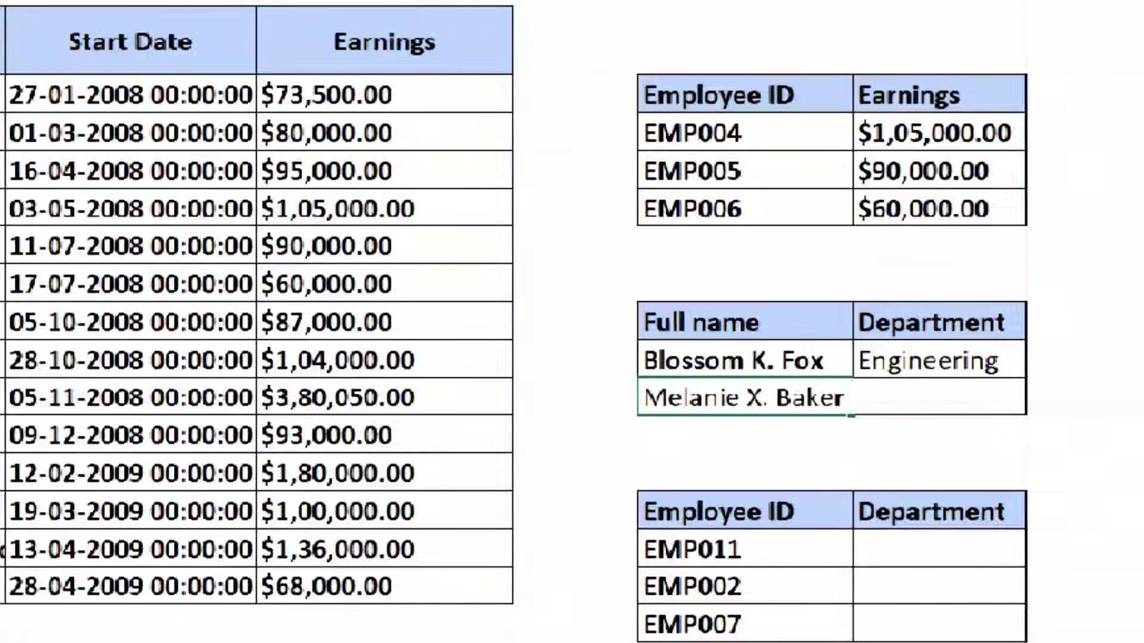
# Widen column H slightly and start a VLOOKUP formula in I11 with the full name in H11 as lookup value.
pyautogui.click(745, 1)
pyautogui.moveTo(853, 2); pyautogui.dragTo(874, 1)
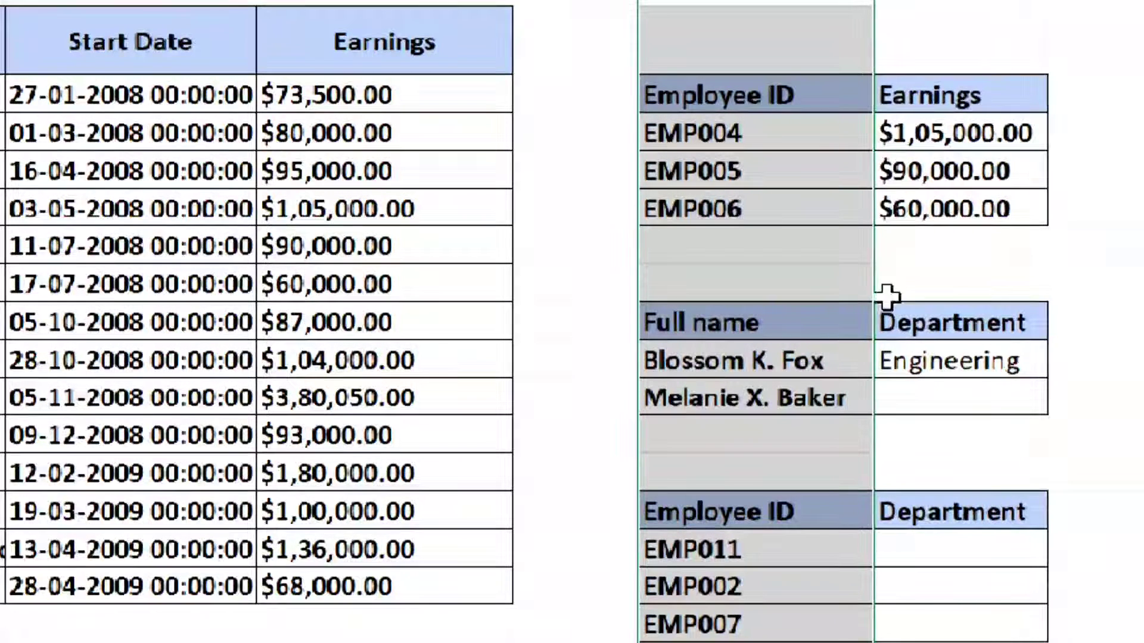
pyautogui.click(932, 398)
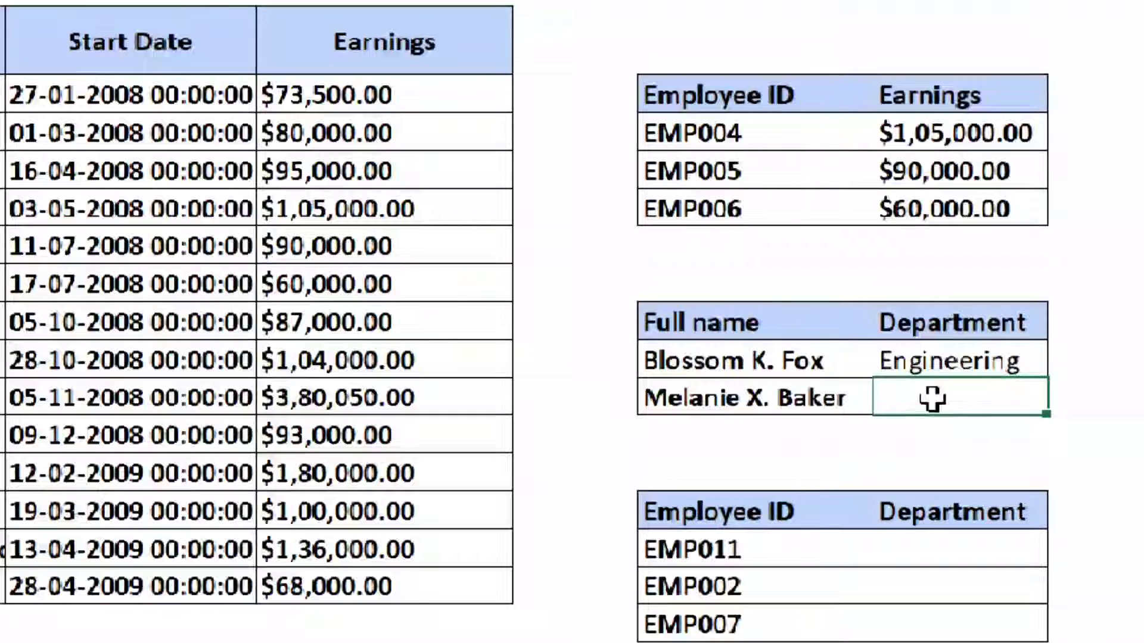
pyautogui.write('=')
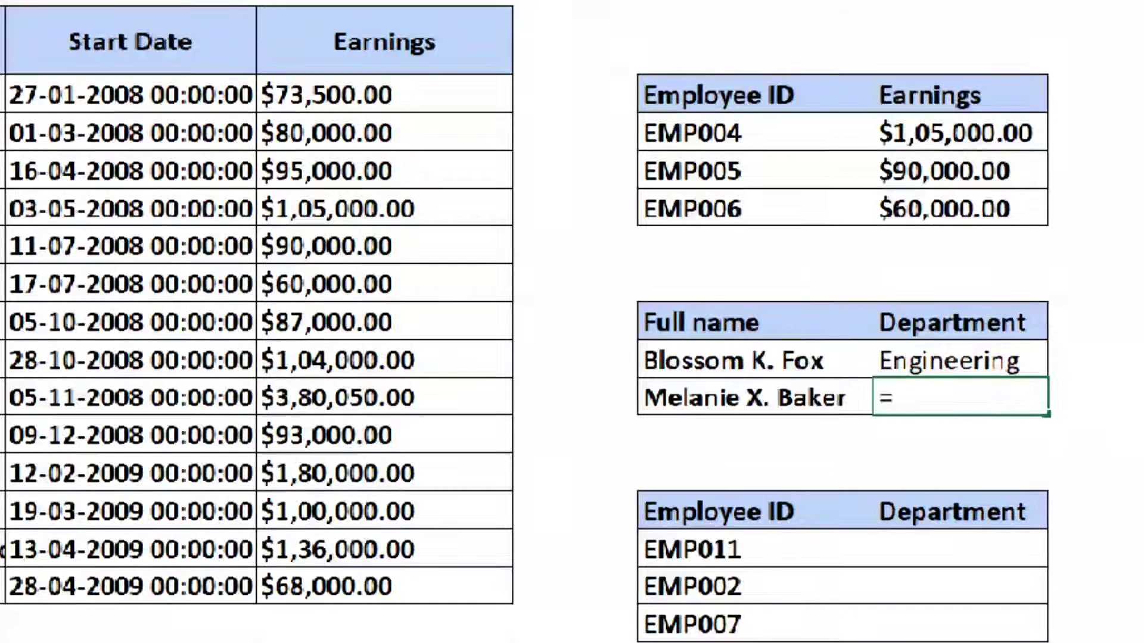
pyautogui.write('vlookup')
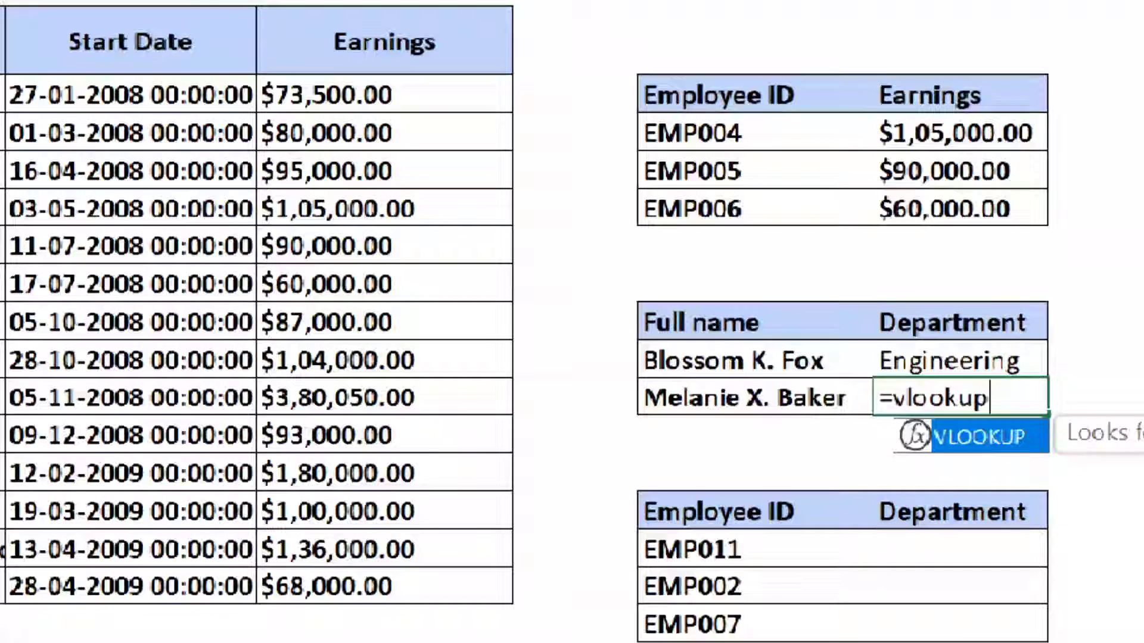
pyautogui.write('(')
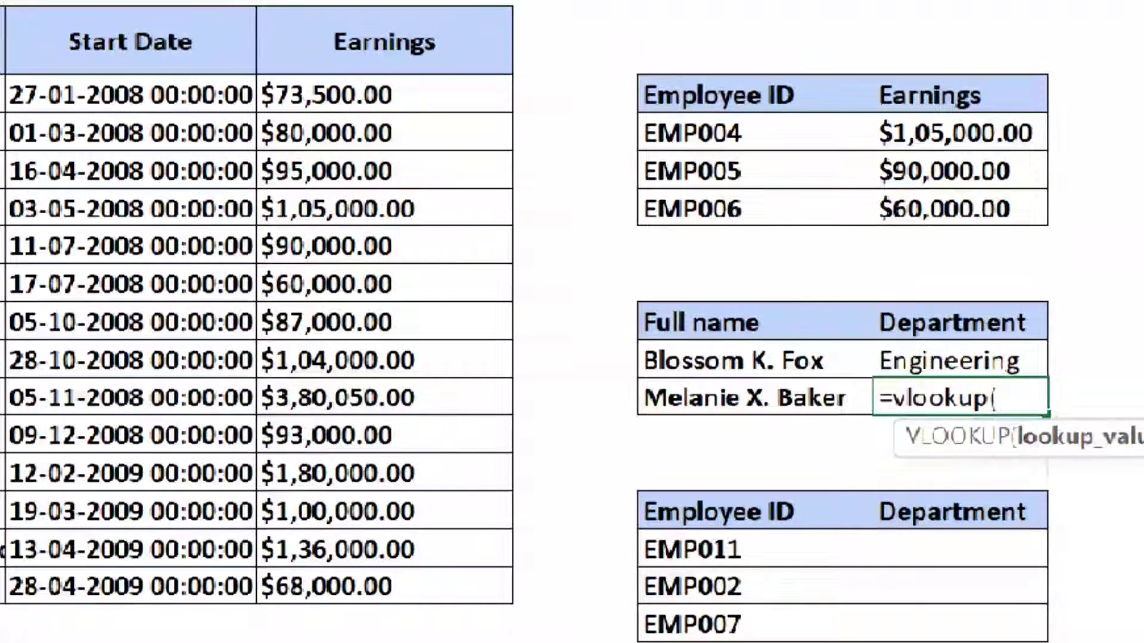
pyautogui.click(780, 410)
pyautogui.write(',')
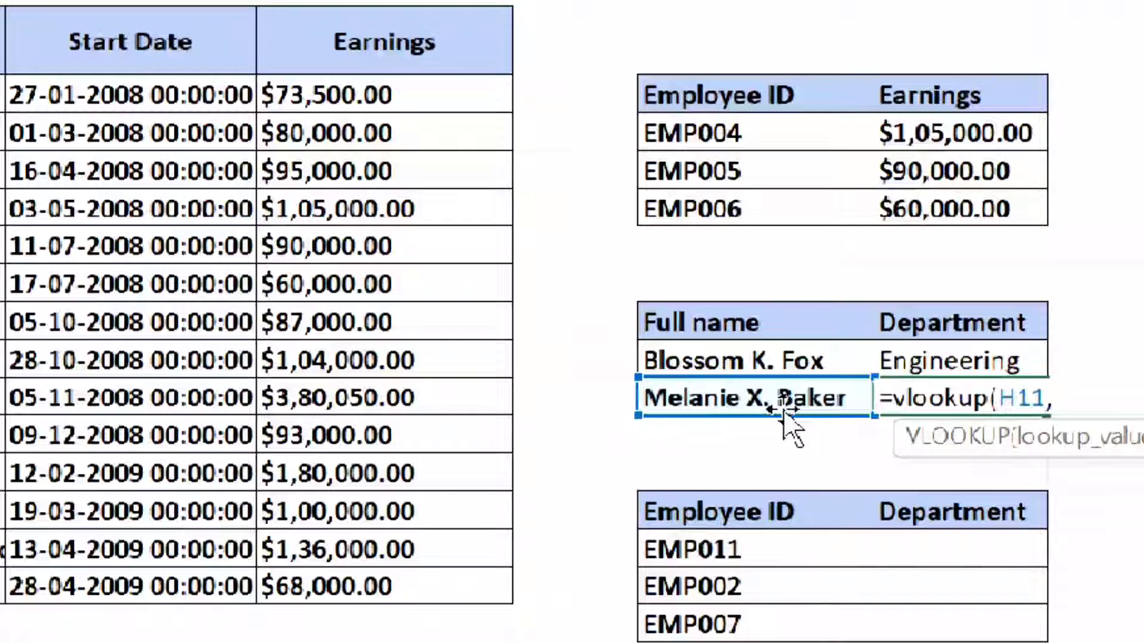
# Complete the I11 formula with table array B2:F16, column index 3 and FALSE.
pyautogui.moveTo(170, 242); pyautogui.dragTo(597, 522)
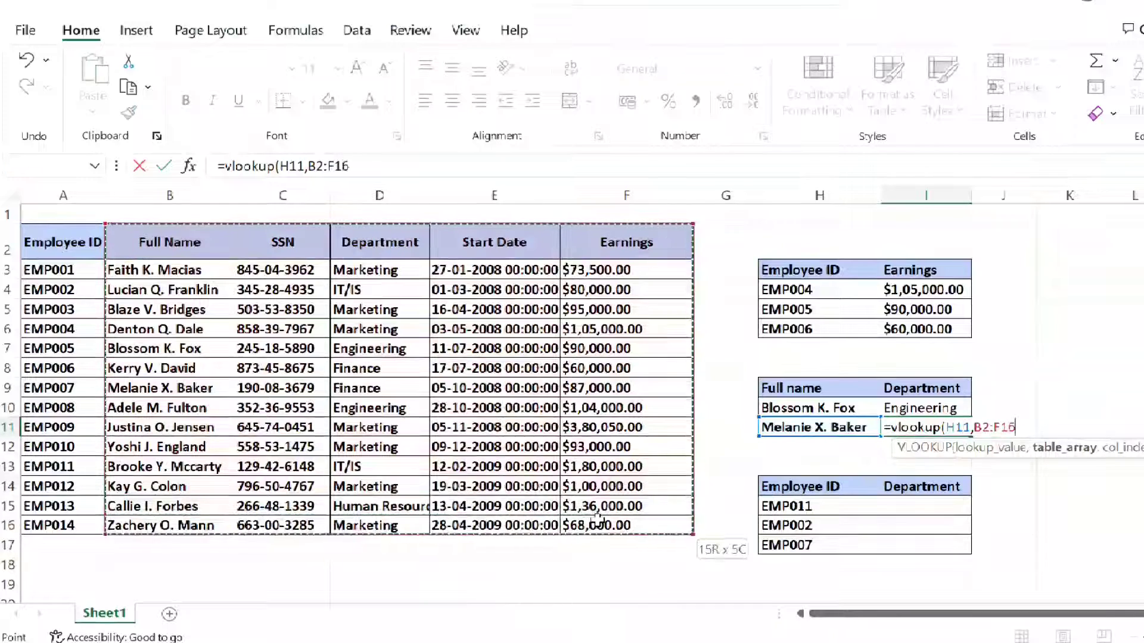
pyautogui.write(',')
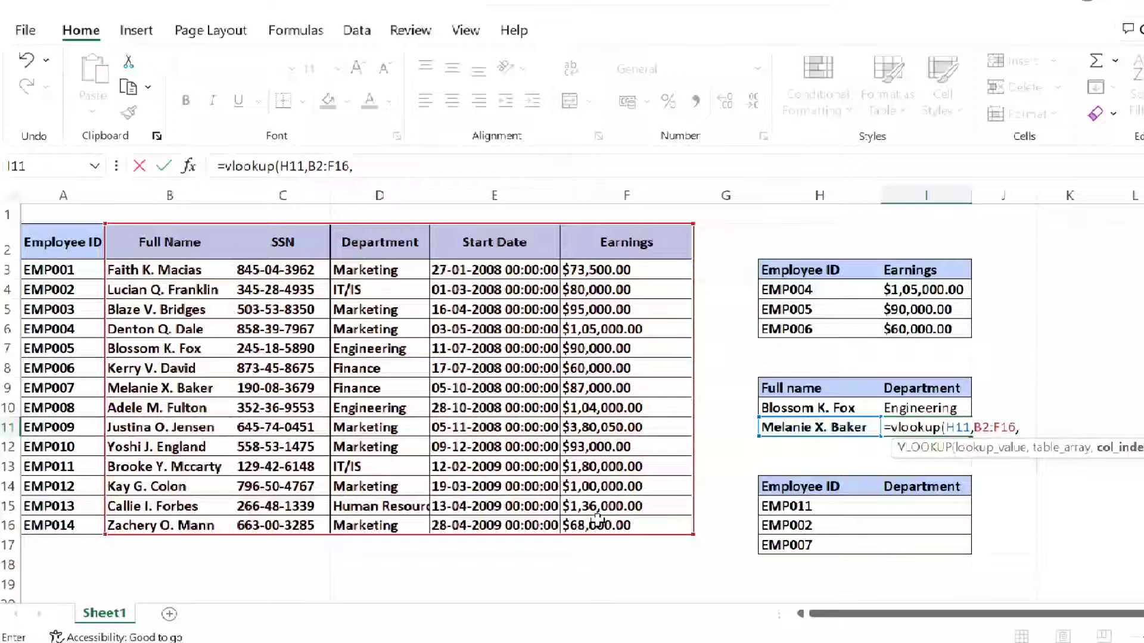
pyautogui.write('3,false')
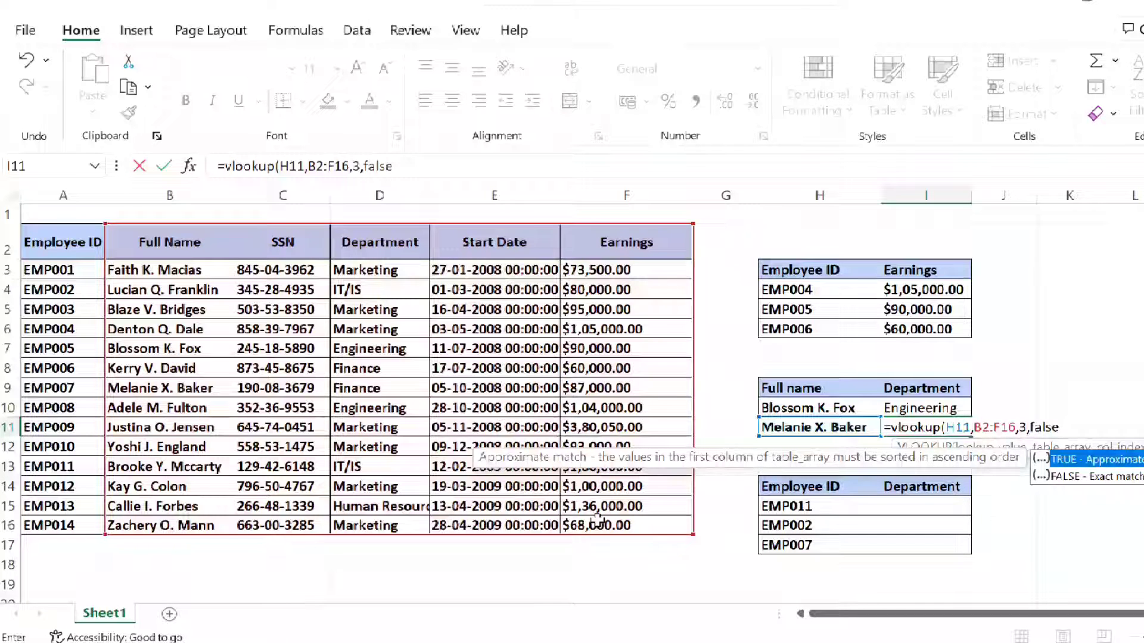
pyautogui.press('Return')
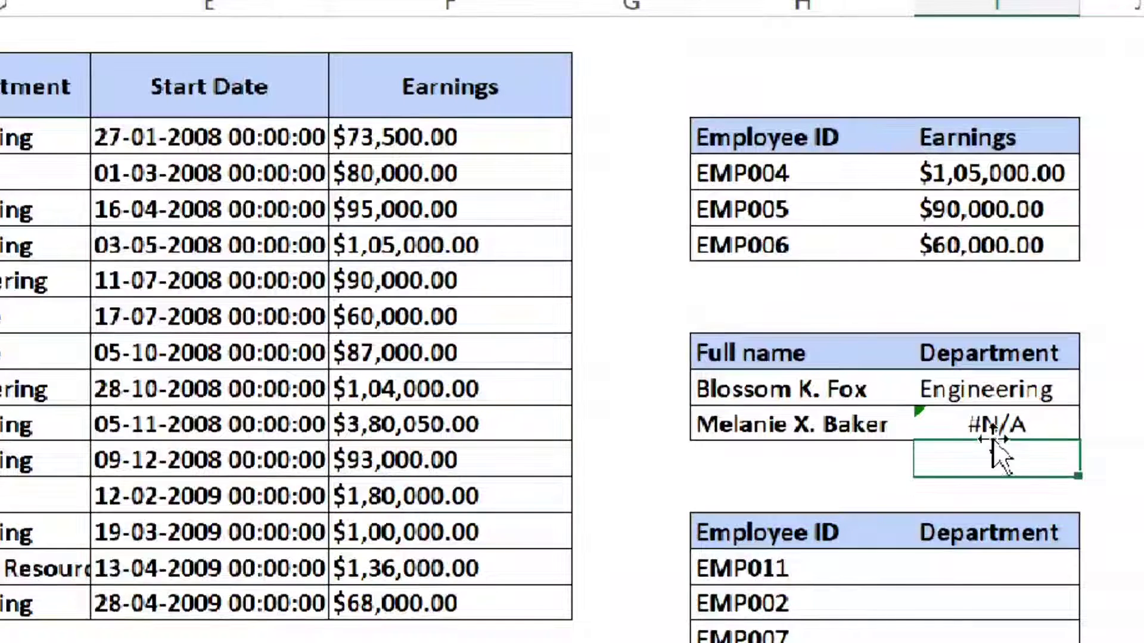
# Inspect the error on I11 and remove the trailing space from the full name in H11.
pyautogui.click(992, 424)
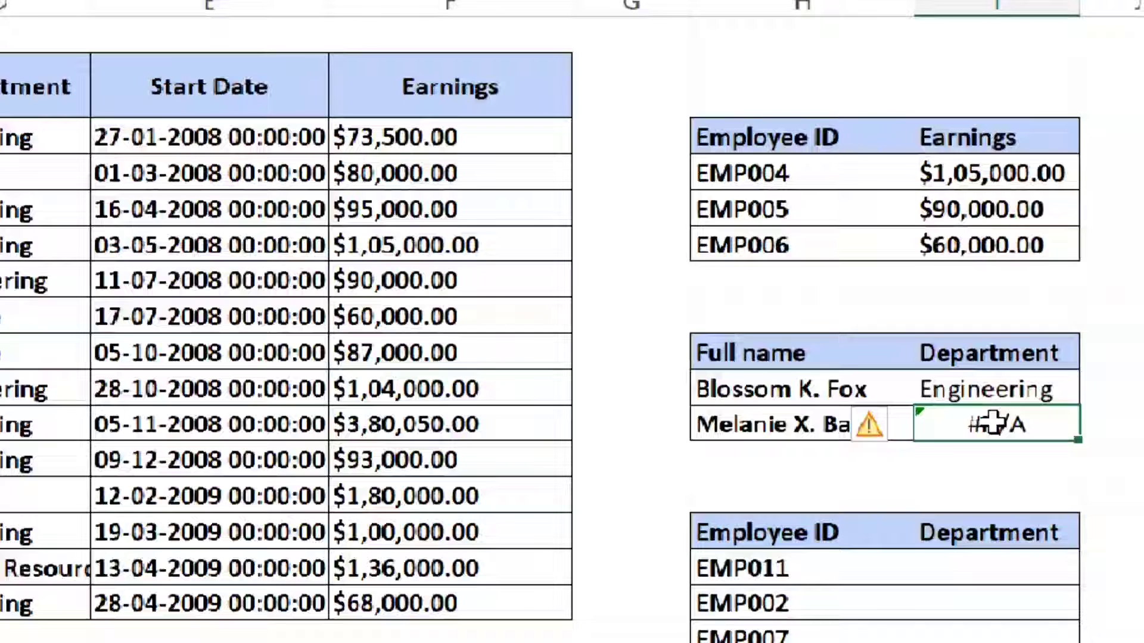
pyautogui.moveTo(869, 441)
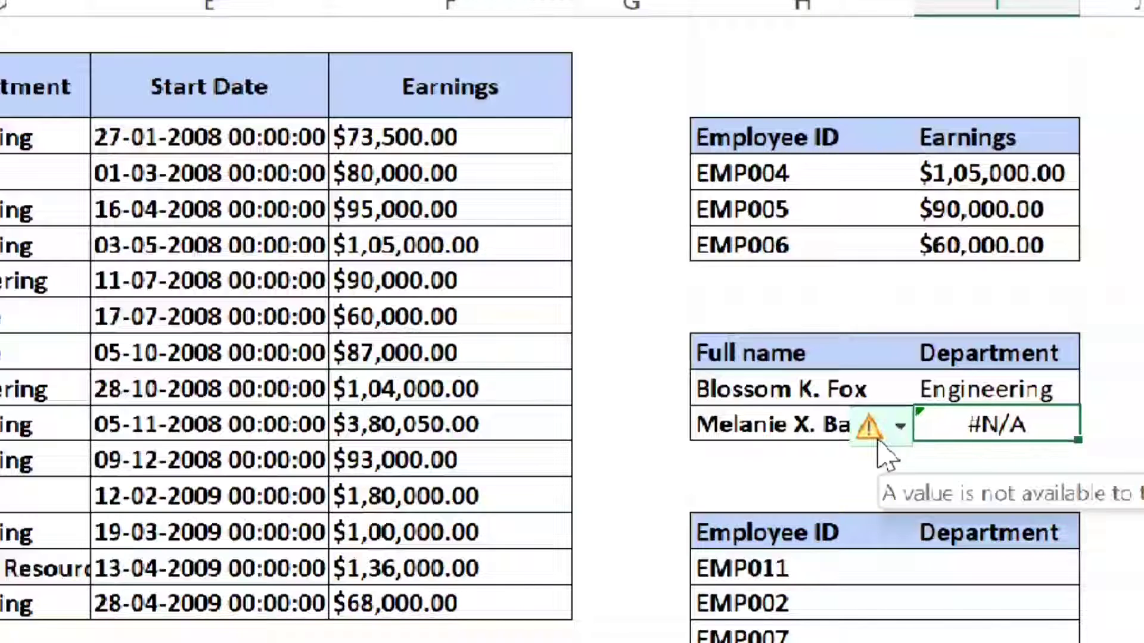
pyautogui.click(851, 425)
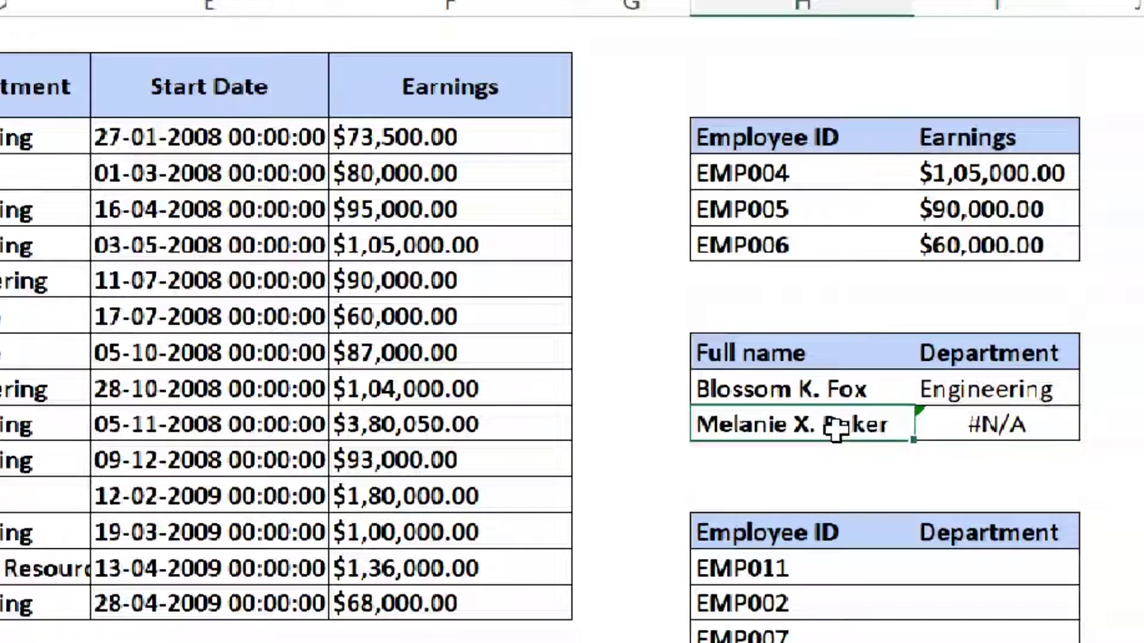
pyautogui.doubleClick(894, 427)
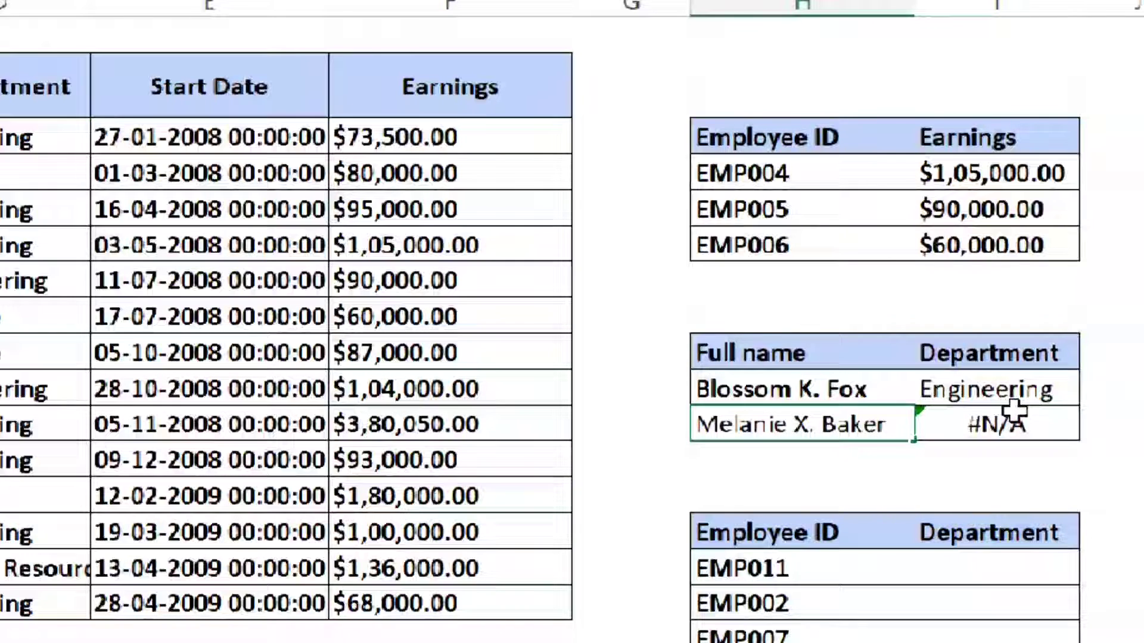
pyautogui.press('Tab')
pyautogui.press('Up')
pyautogui.press('Up')
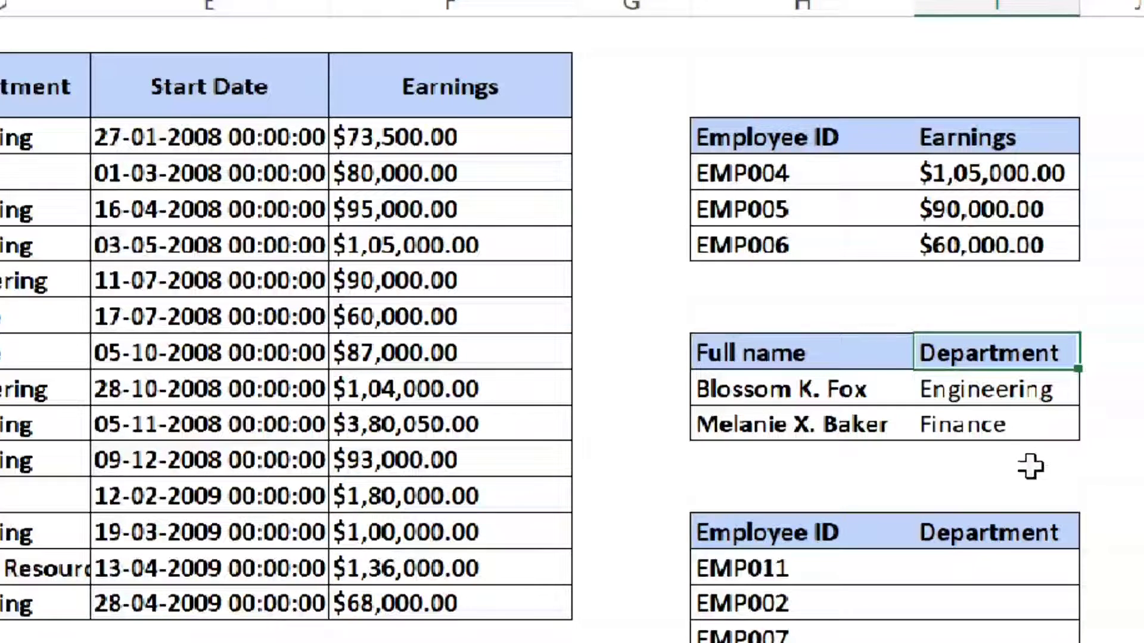
# Review the I11 formula, its lookup name, the Employee ID column and the table range starting at Full Name.
pyautogui.click(1024, 436)
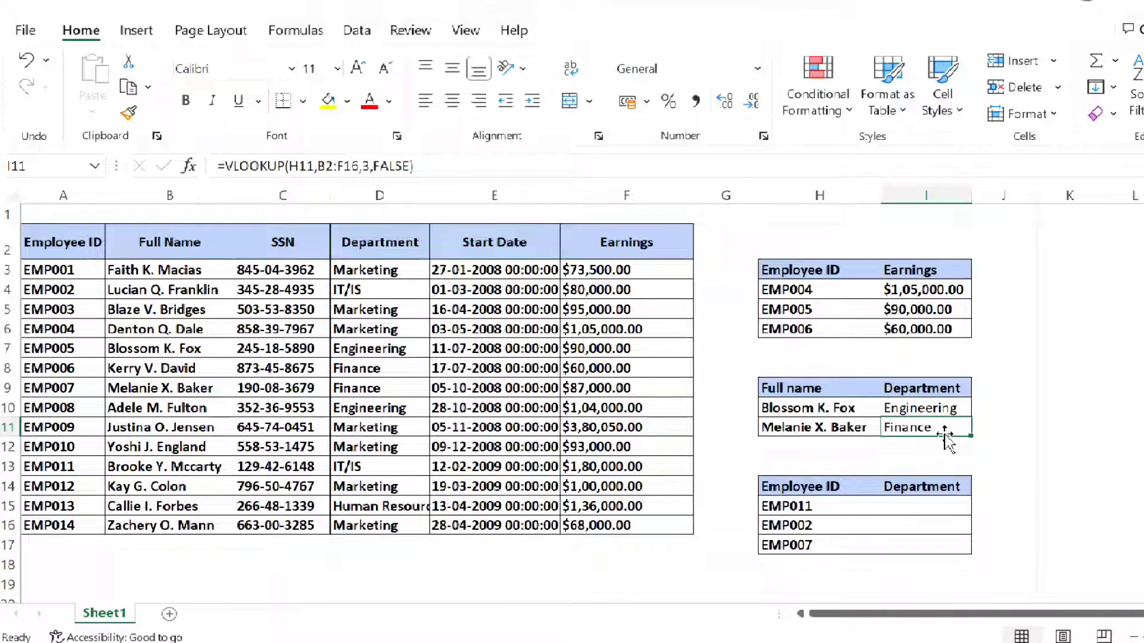
pyautogui.click(876, 427)
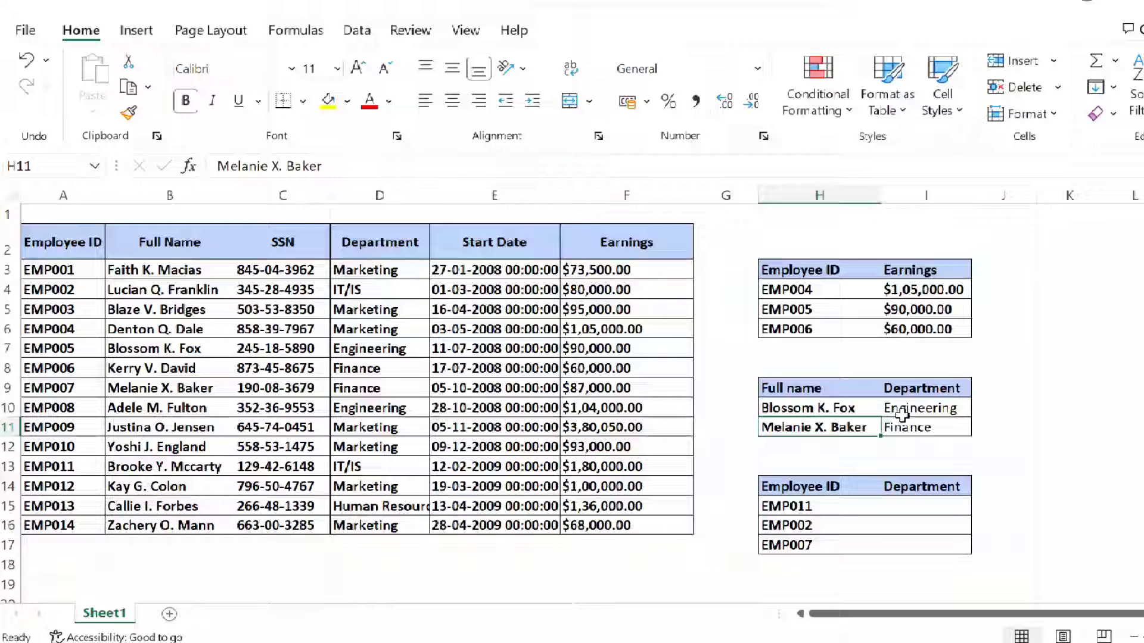
pyautogui.click(902, 415)
pyautogui.click(857, 418)
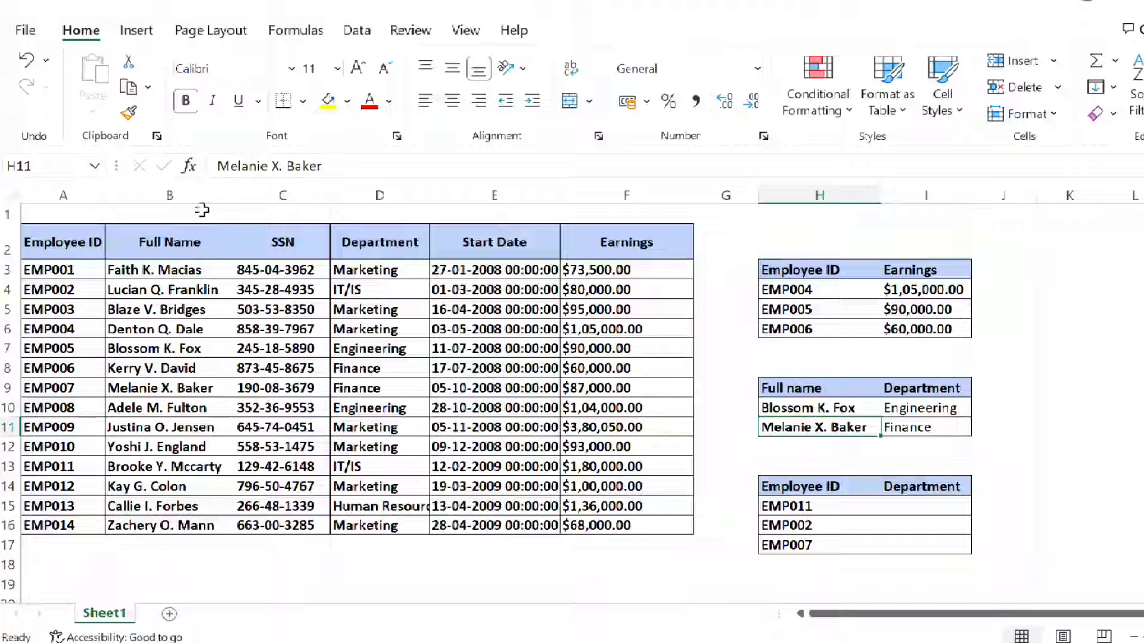
pyautogui.click(92, 188)
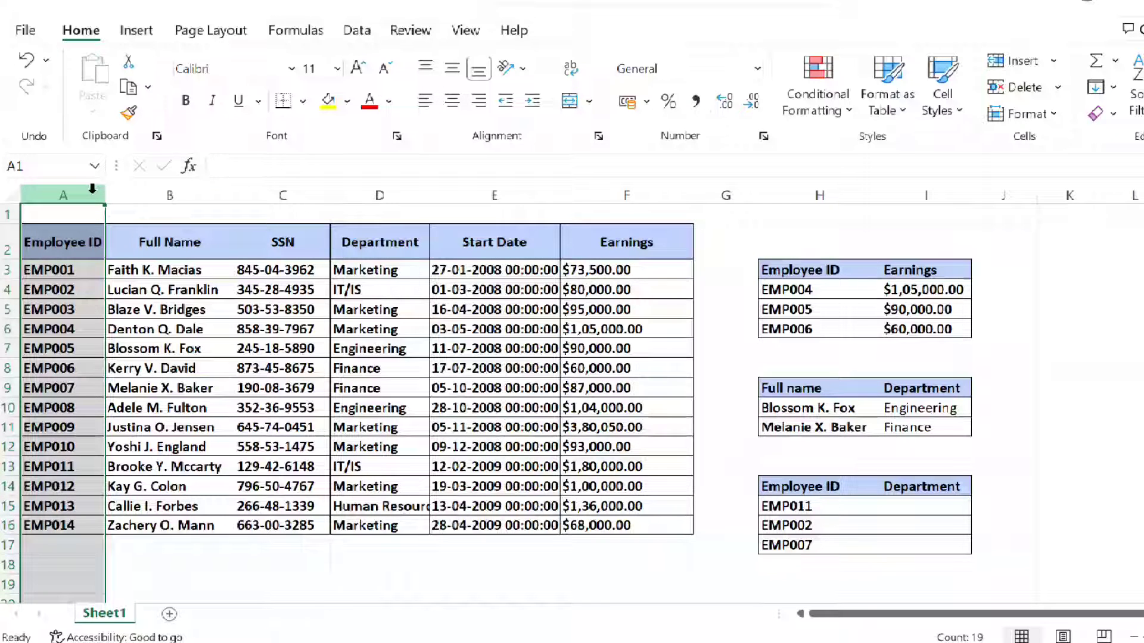
pyautogui.moveTo(169, 238); pyautogui.dragTo(601, 512)
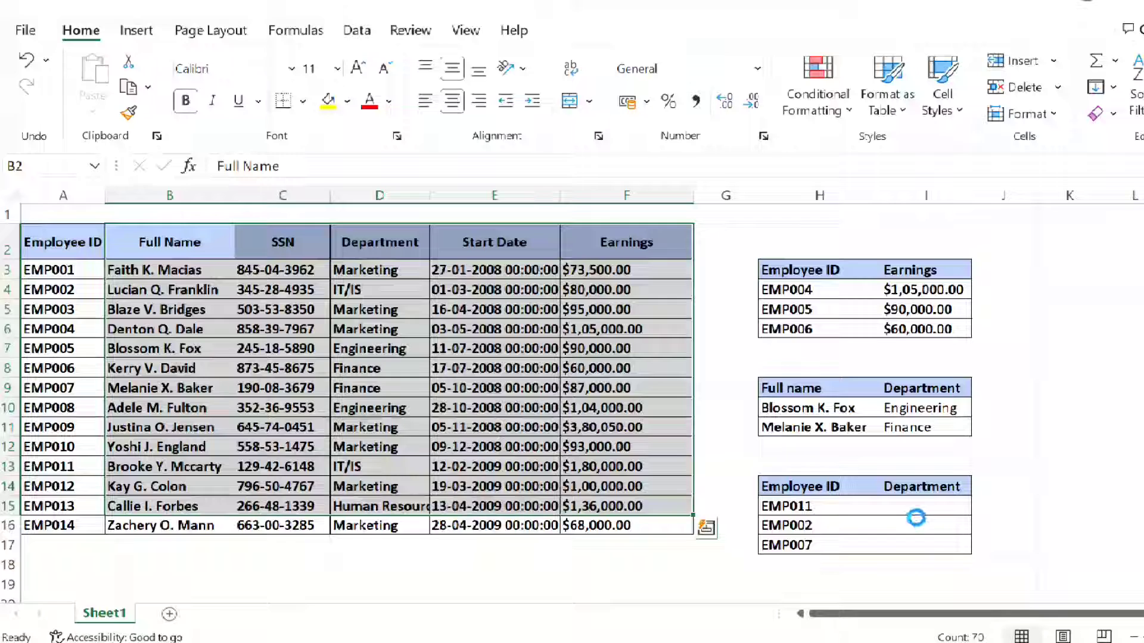
pyautogui.click(916, 515)
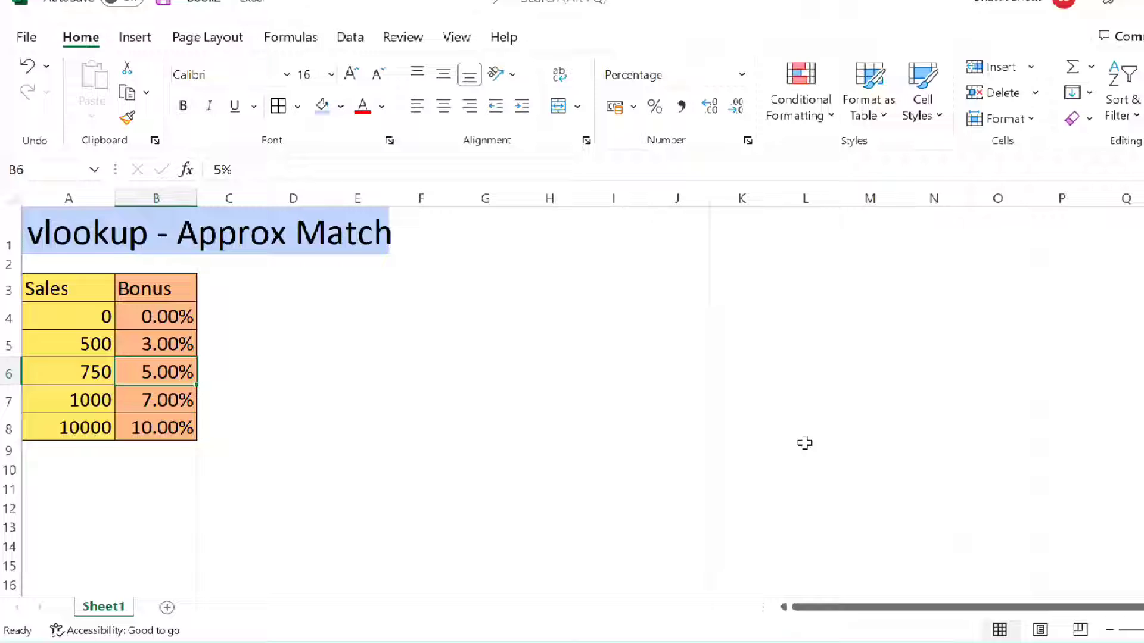
# Examine the Sales thresholds and their Bonus percentages in A3:B8 of the approximate-match sheet.
pyautogui.click(88, 279)
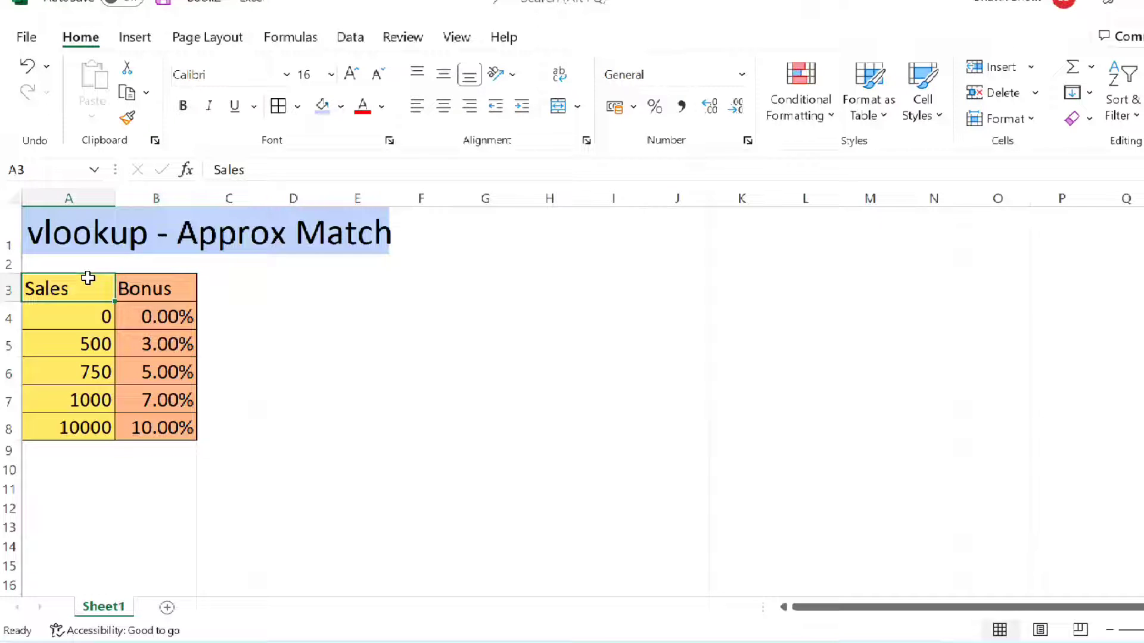
pyautogui.click(88, 311)
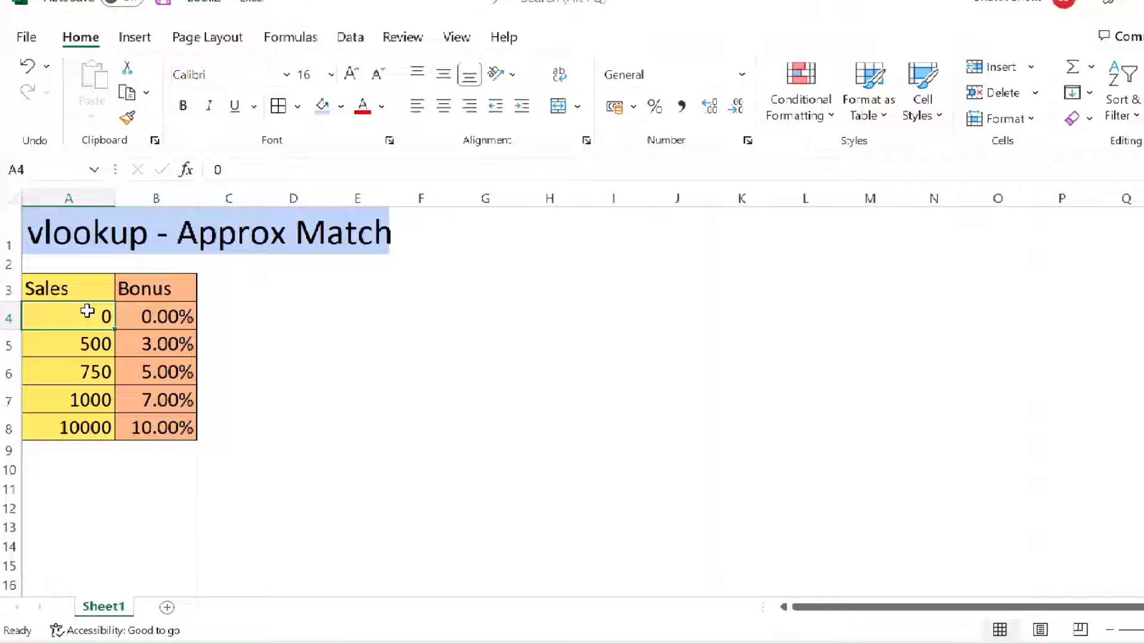
pyautogui.click(132, 317)
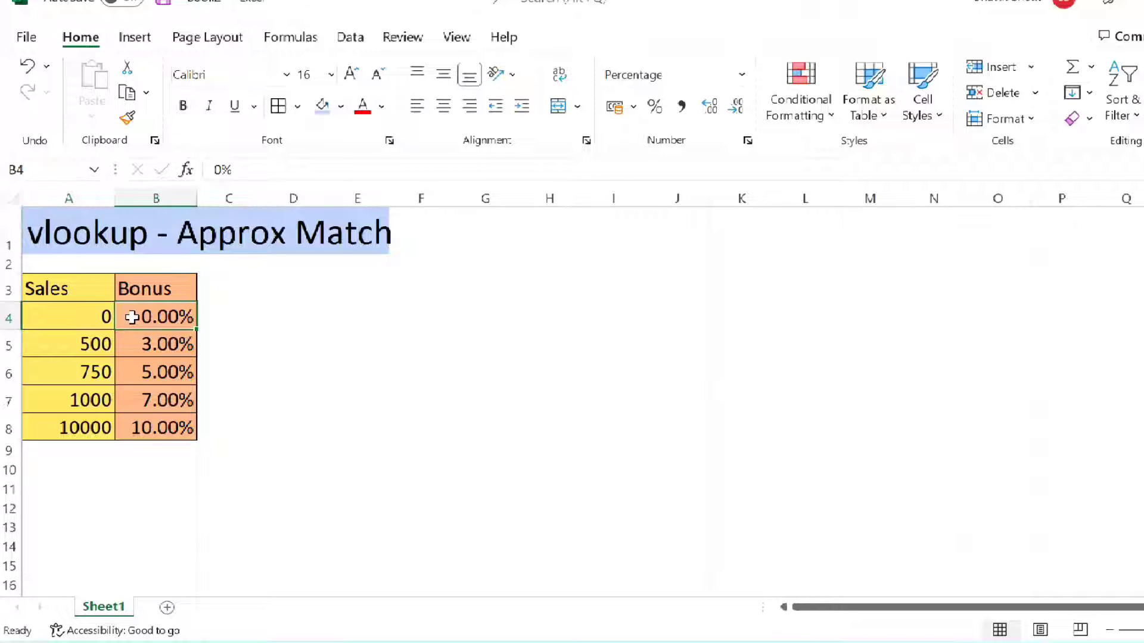
pyautogui.click(103, 347)
pyautogui.click(120, 347)
pyautogui.click(105, 373)
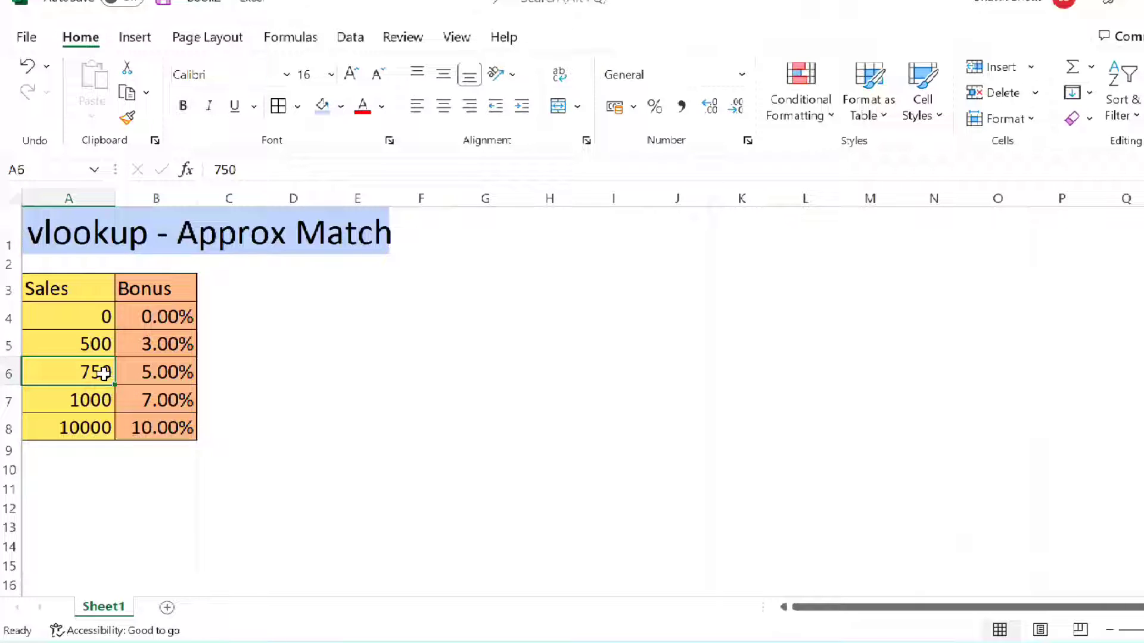
pyautogui.click(96, 398)
pyautogui.click(98, 423)
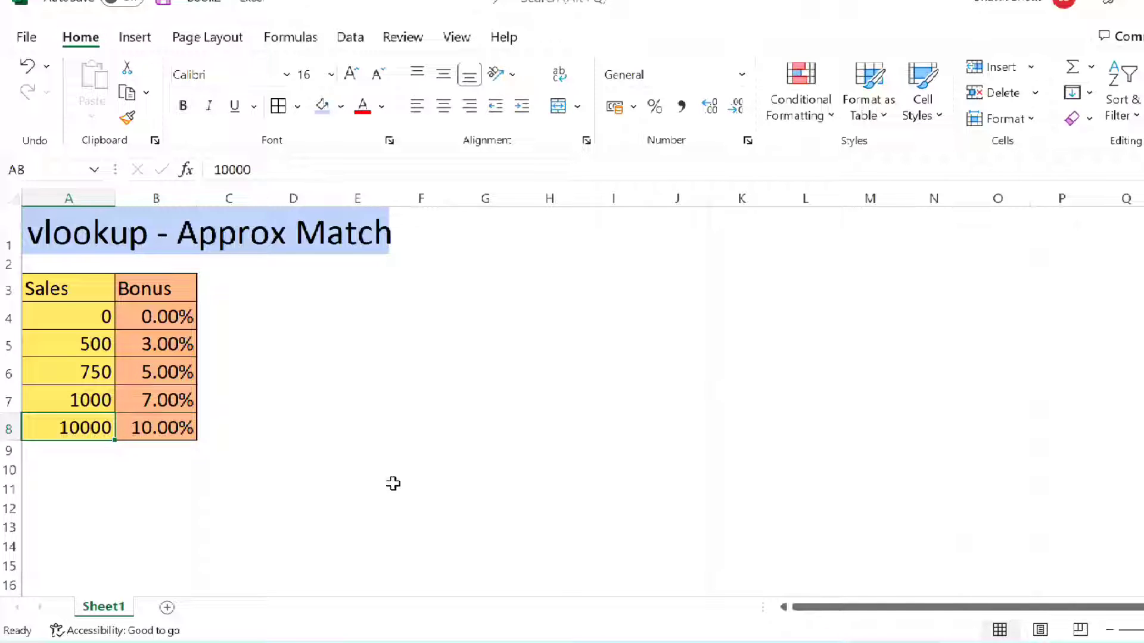
# Enter the headers Sales in F8 and Bonus in G8 for a small lookup table.
pyautogui.click(421, 430)
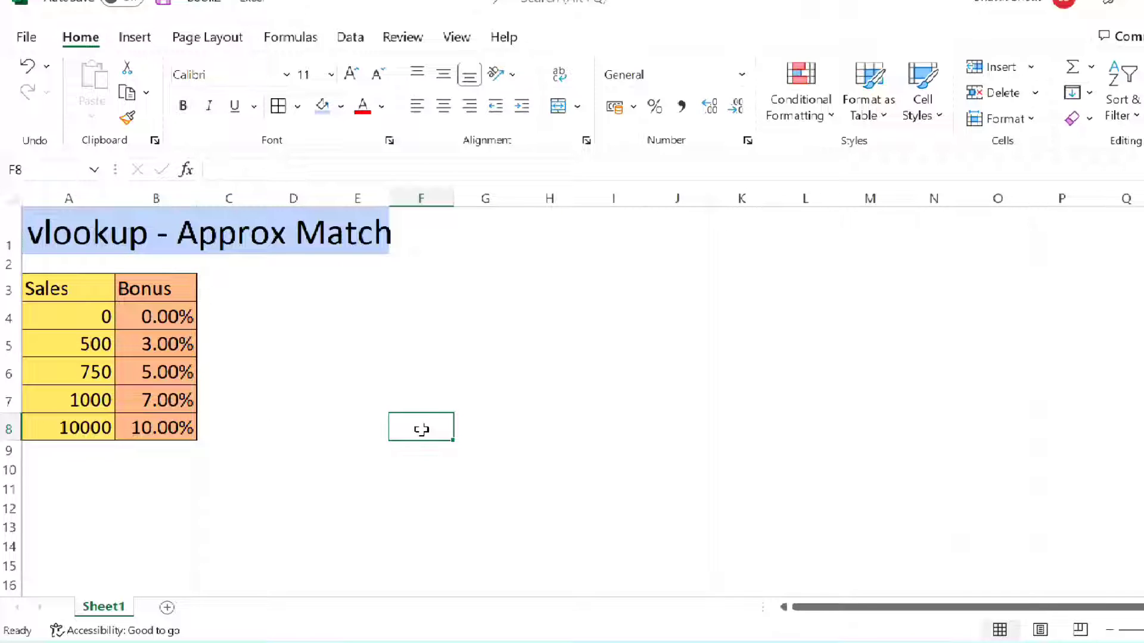
pyautogui.write('Sales')
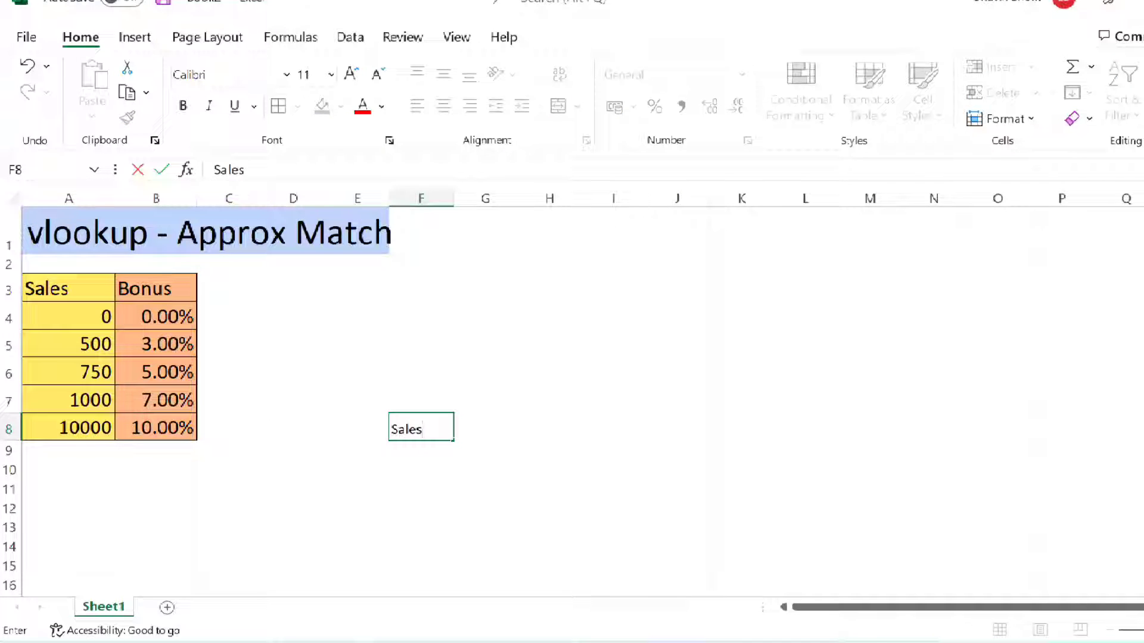
pyautogui.press('Tab')
pyautogui.write('B')
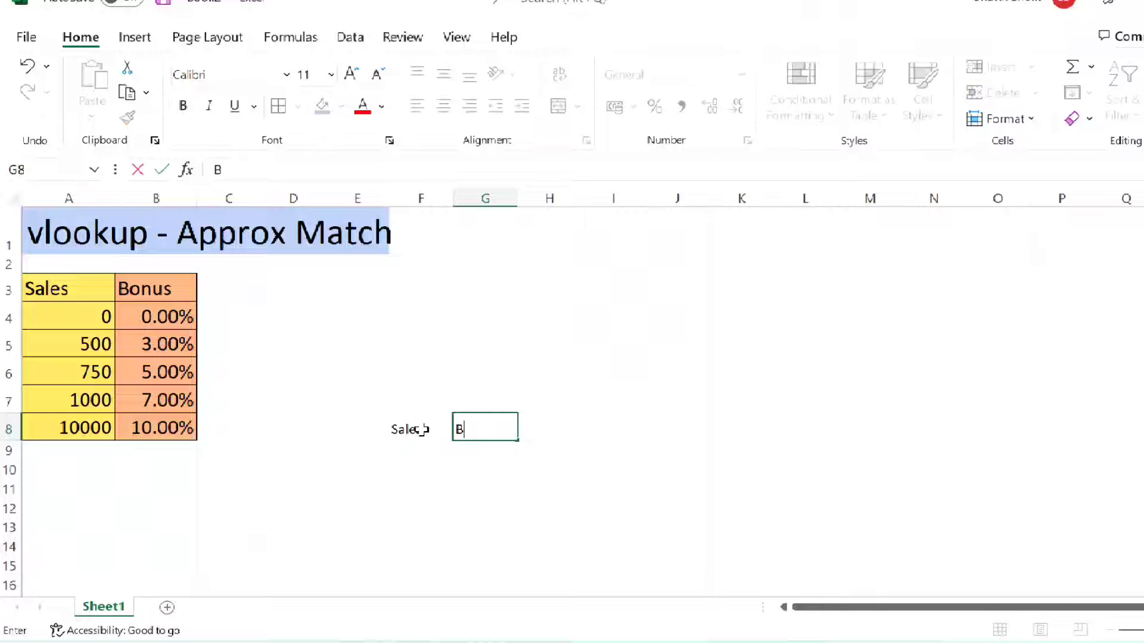
pyautogui.write('onus')
pyautogui.press('Left')
pyautogui.press('Left')
pyautogui.press('Right')
pyautogui.press('Down')
pyautogui.press('Down')
pyautogui.press('Up')
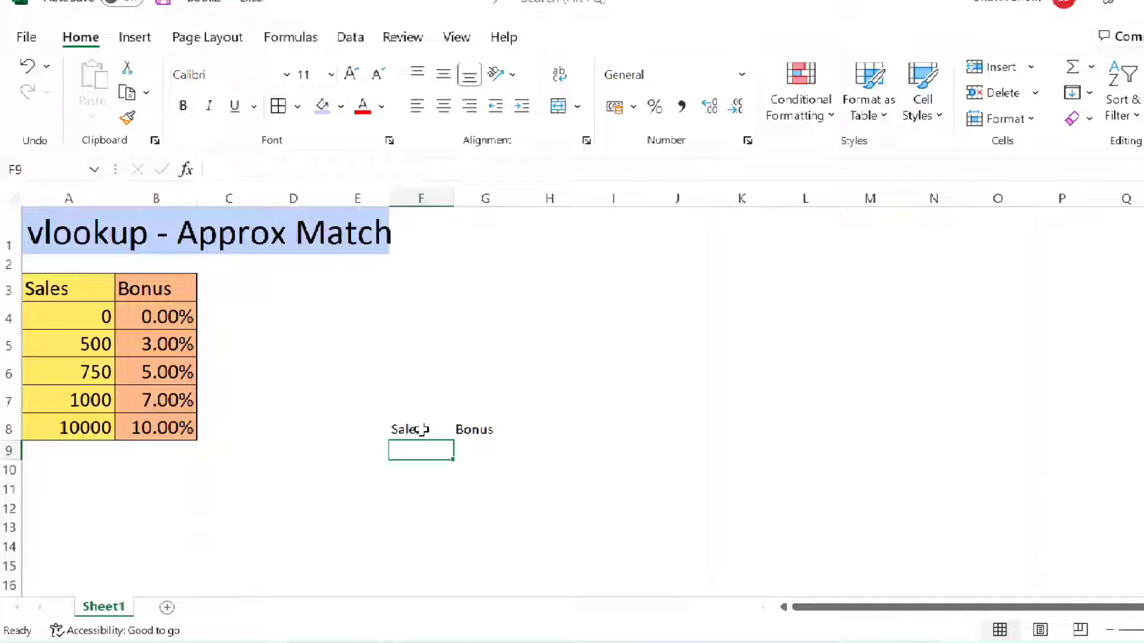
# Enter the sales figures 750, 900 and 1500 in cells F9 to F11.
pyautogui.write('75')
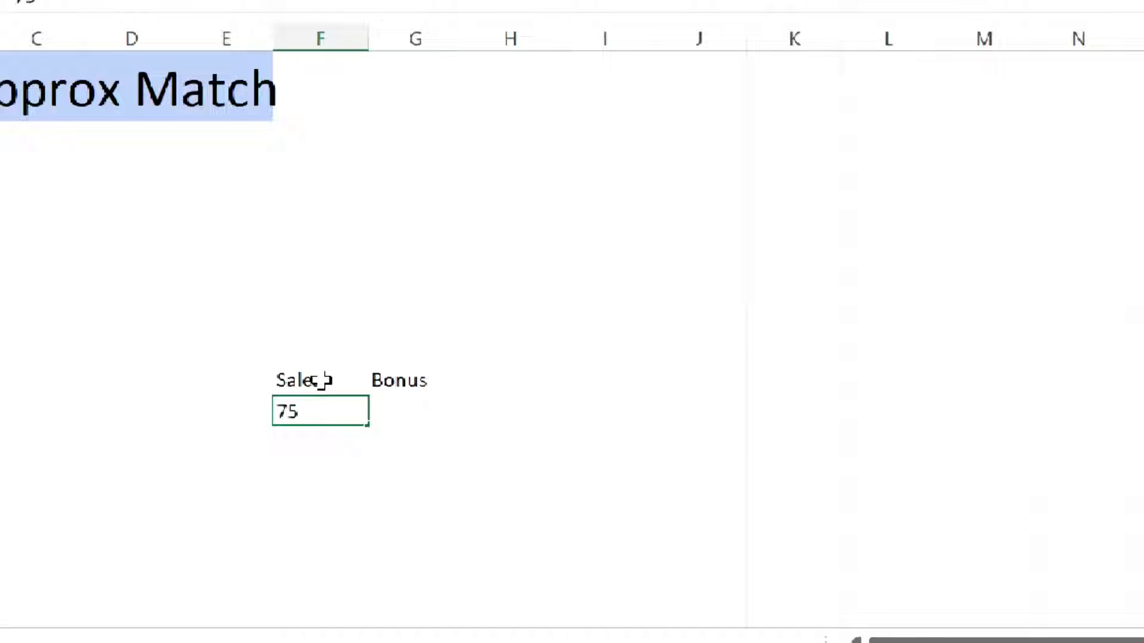
pyautogui.write('0')
pyautogui.press('Return')
pyautogui.write('900')
pyautogui.press('Return')
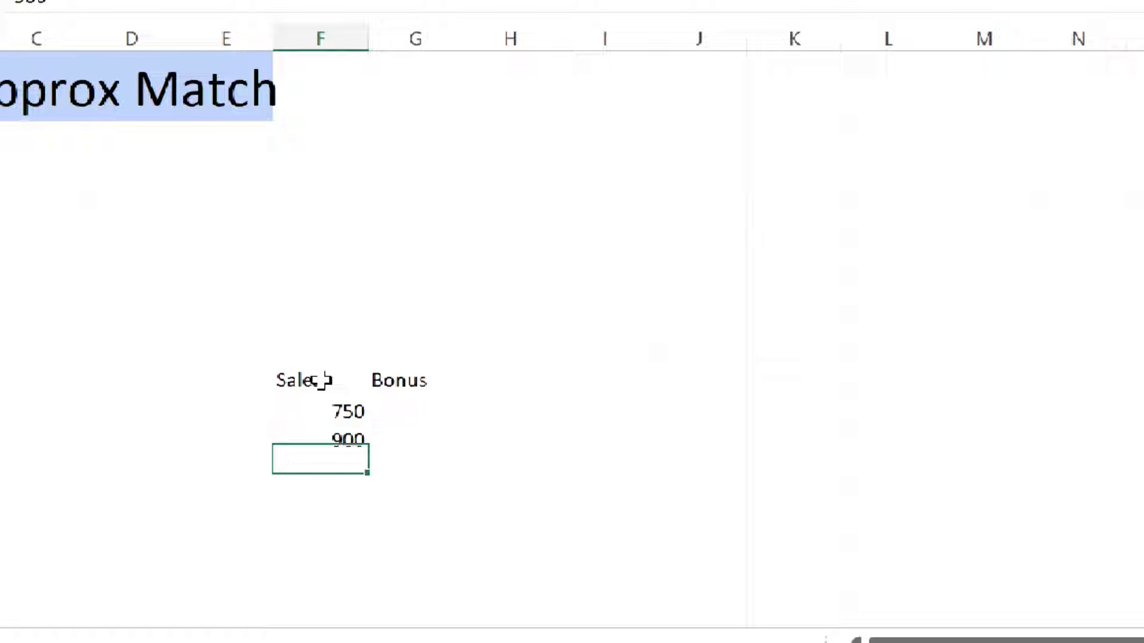
pyautogui.write('1500')
pyautogui.press('Return')
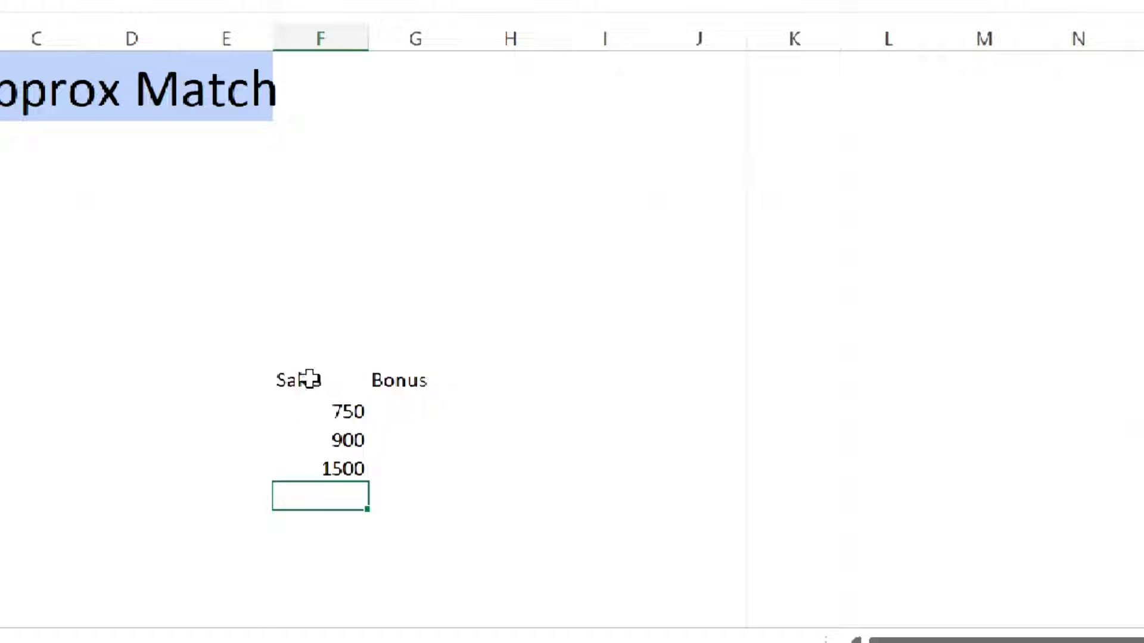
# Apply All Borders to the Sales and Bonus lookup table in F8:G11.
pyautogui.moveTo(303, 379); pyautogui.dragTo(417, 482)
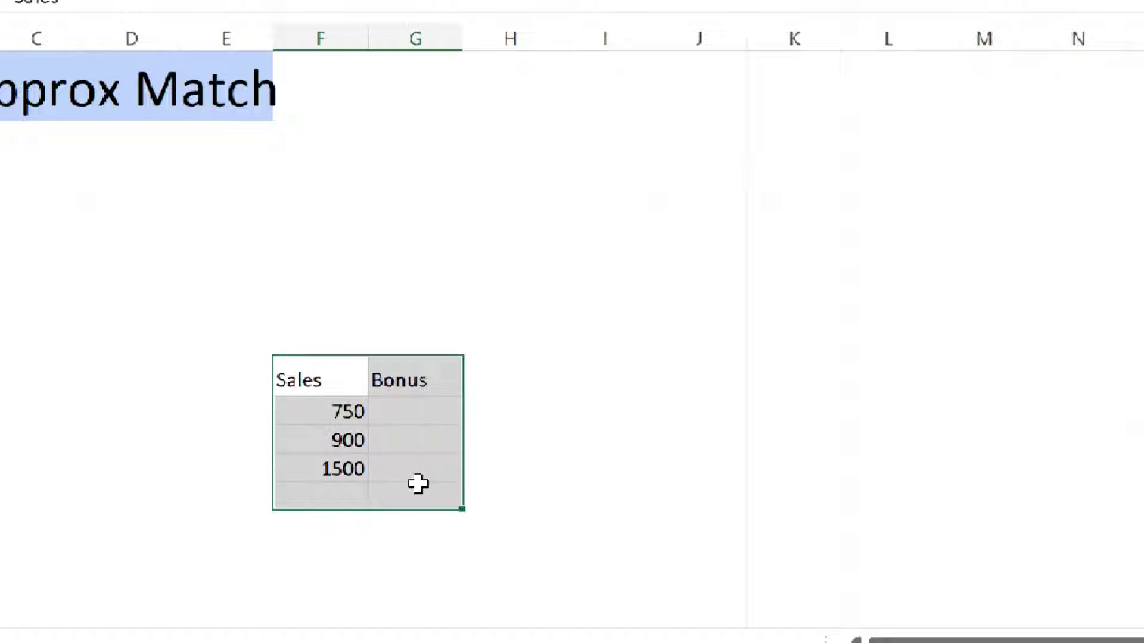
pyautogui.click(283, 378)
pyautogui.moveTo(283, 378); pyautogui.dragTo(437, 458)
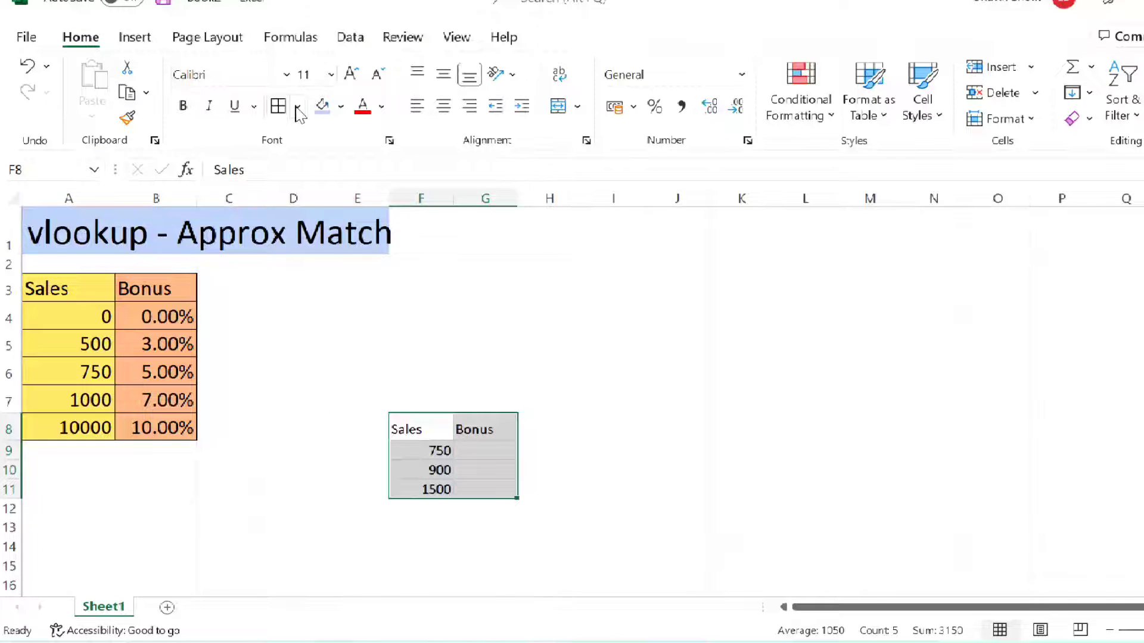
pyautogui.click(297, 108)
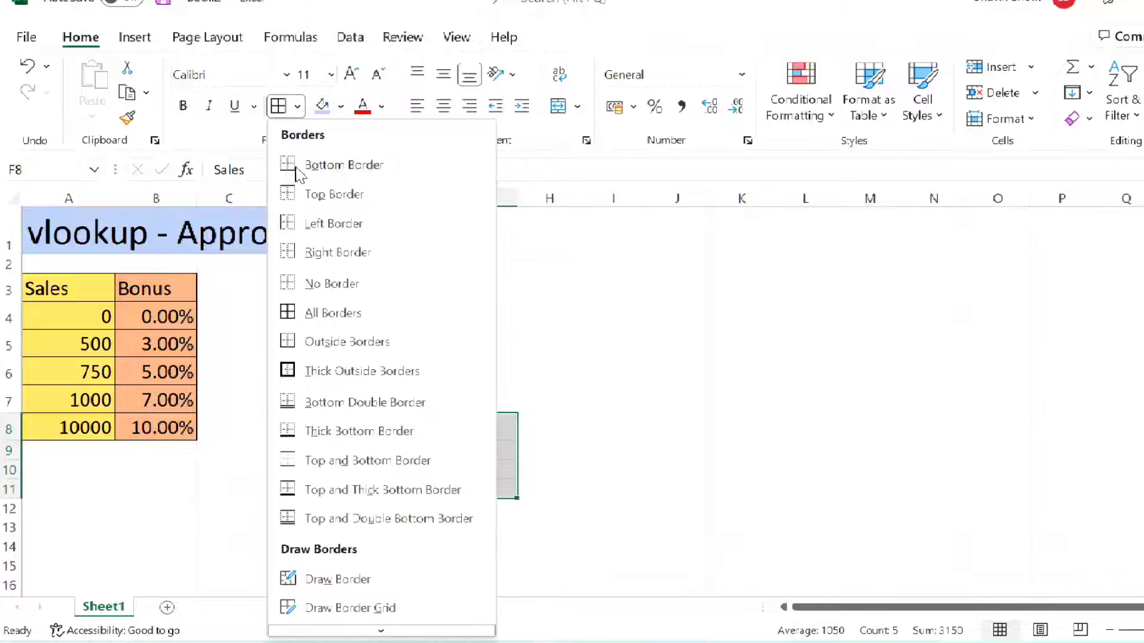
pyautogui.click(344, 306)
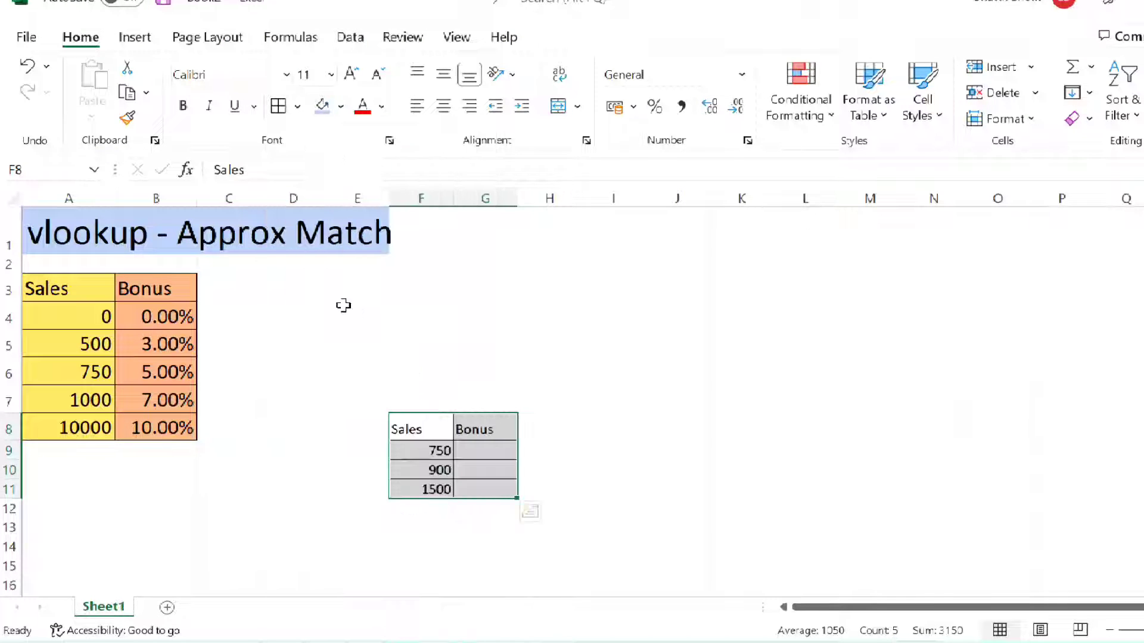
# Start a VLOOKUP formula in G9 with lookup value F9, table array A3:B8 and column index 2.
pyautogui.click(464, 450)
pyautogui.click(440, 454)
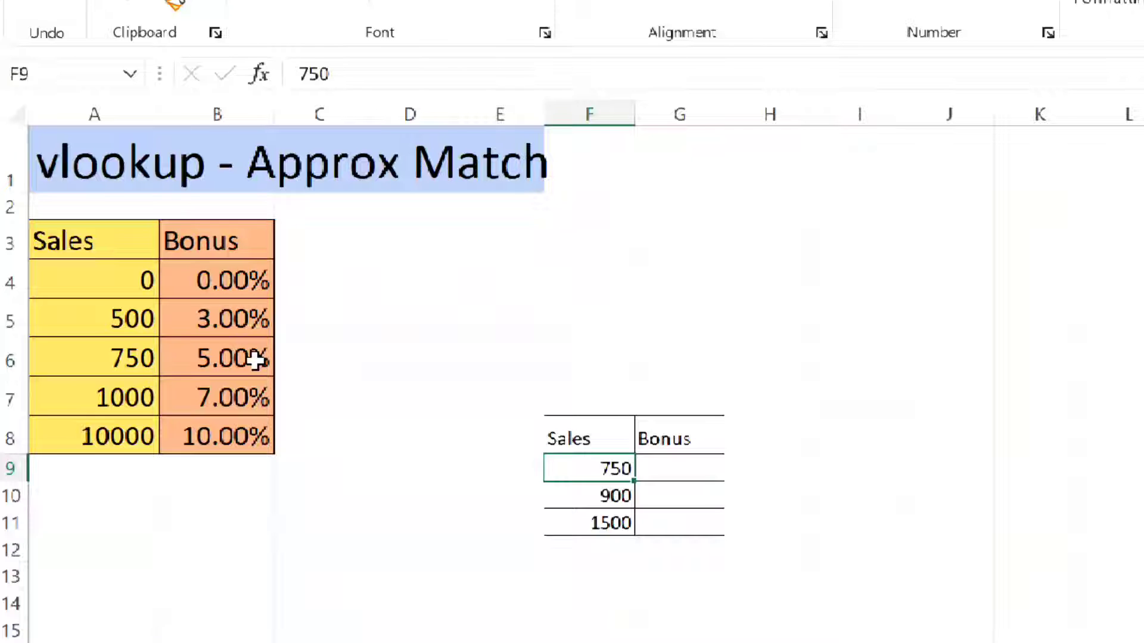
pyautogui.click(654, 459)
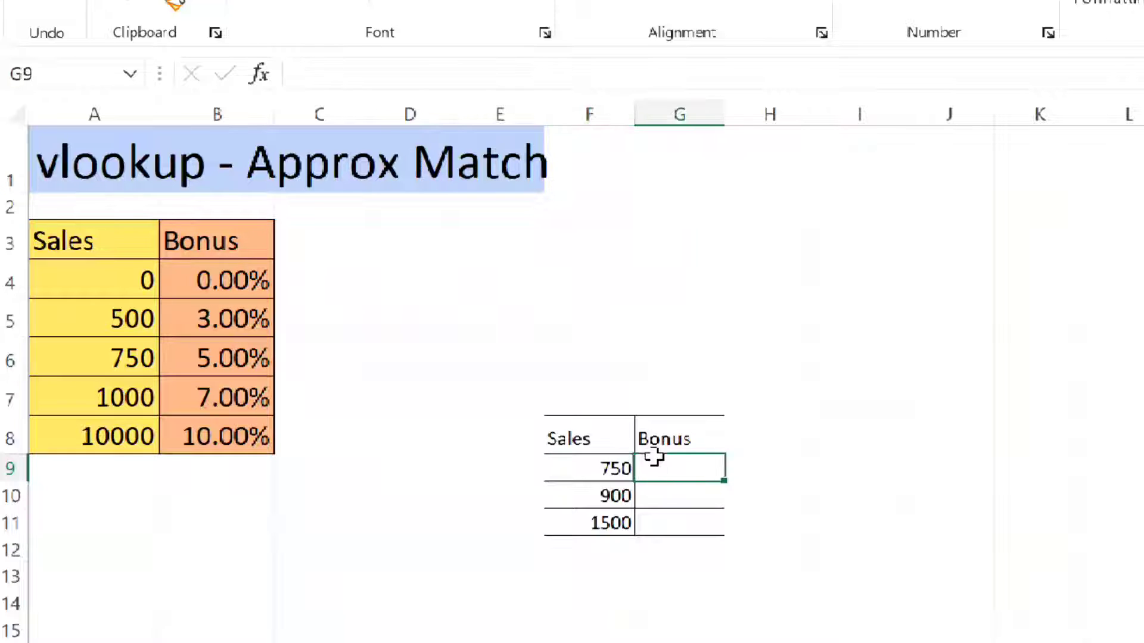
pyautogui.write('=v')
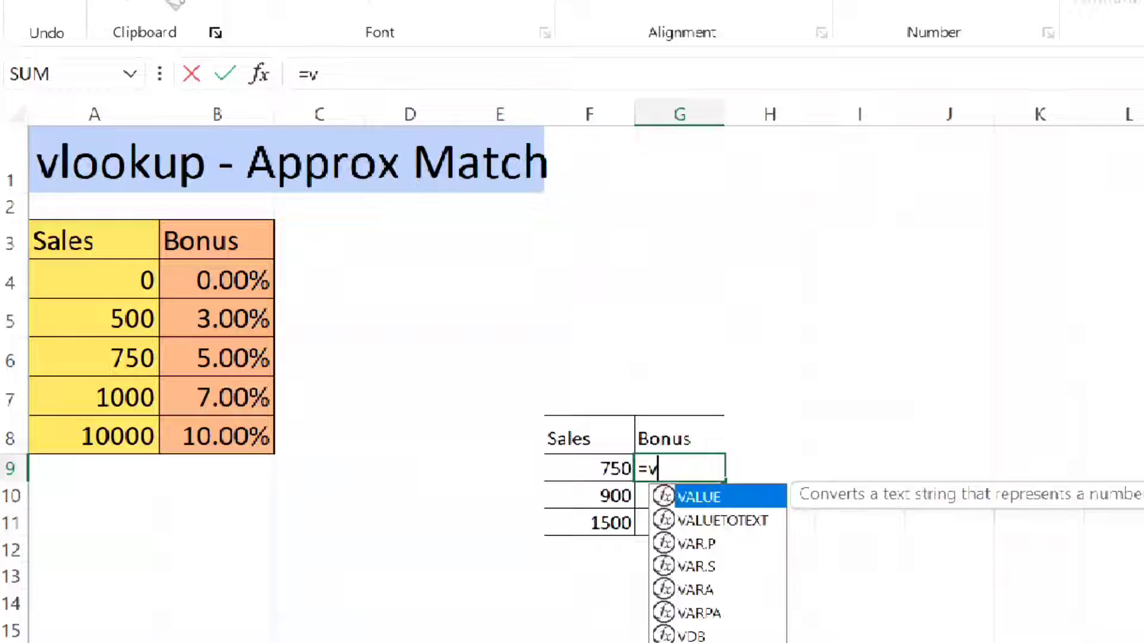
pyautogui.write('lookup')
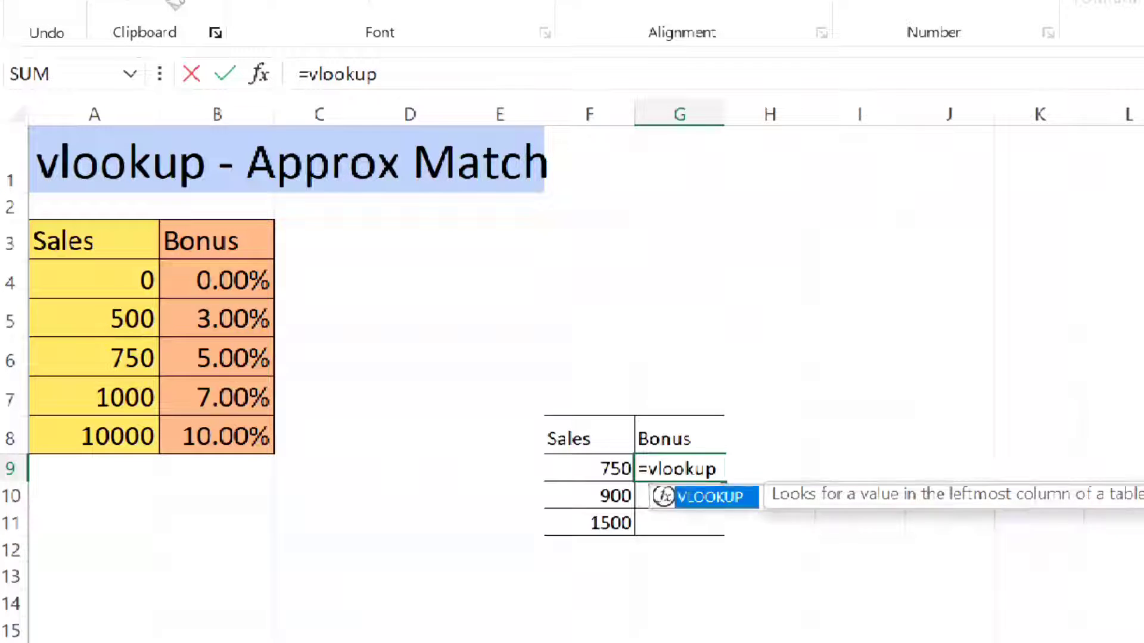
pyautogui.write('(')
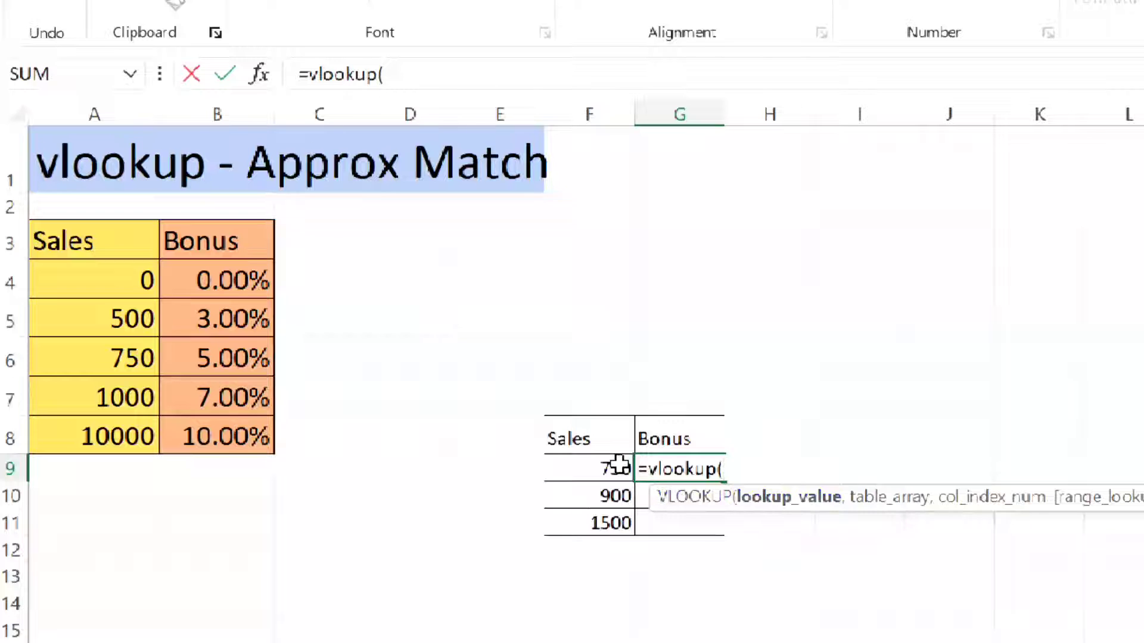
pyautogui.click(603, 470)
pyautogui.write(',')
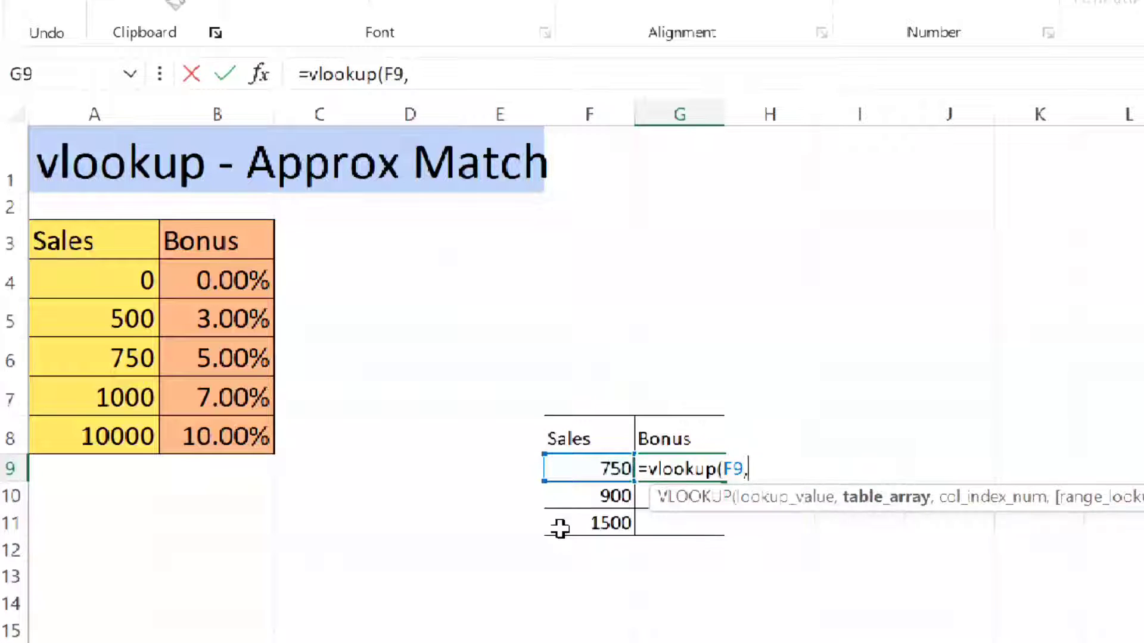
pyautogui.moveTo(77, 243); pyautogui.dragTo(204, 427)
pyautogui.write(',')
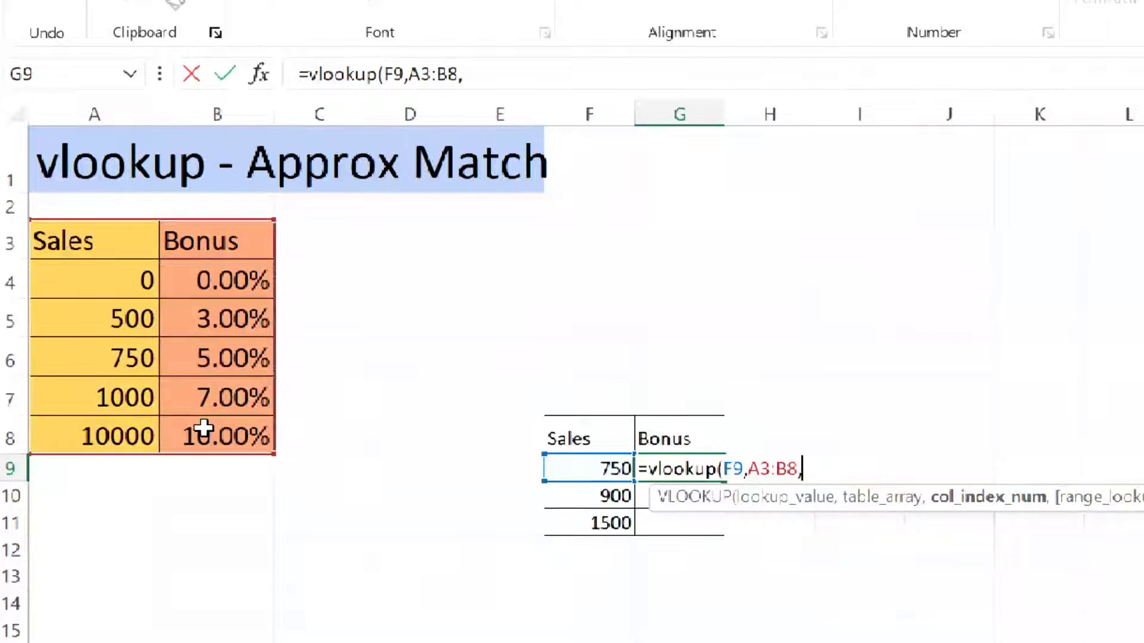
pyautogui.write('2')
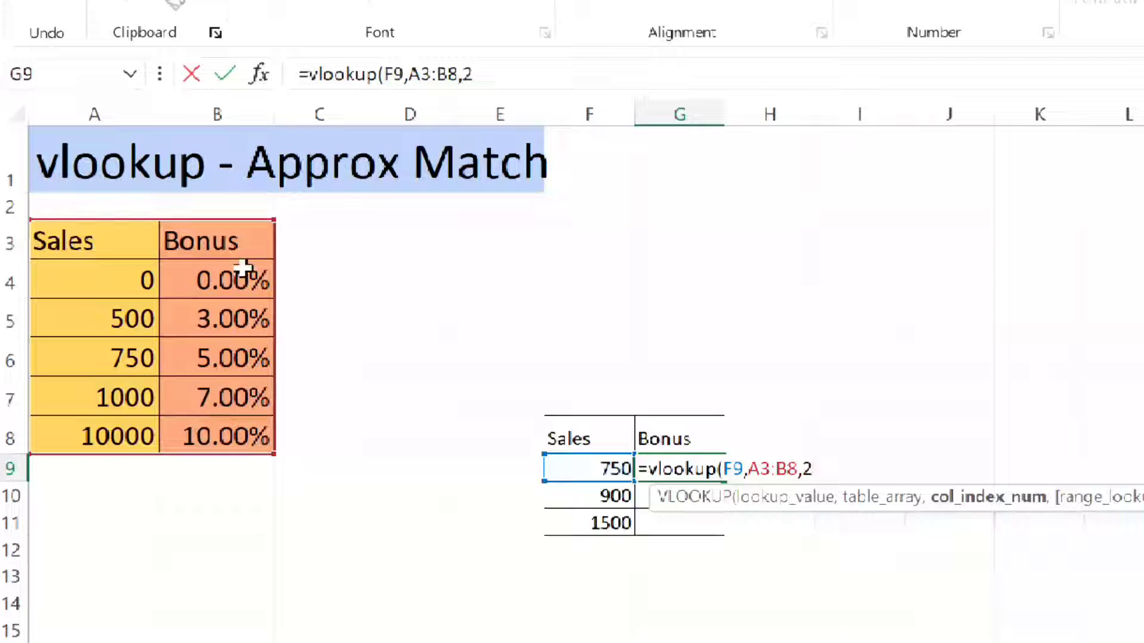
# Complete the G9 formula using 1 instead of TRUE as the approximate-match argument.
pyautogui.write(',true')
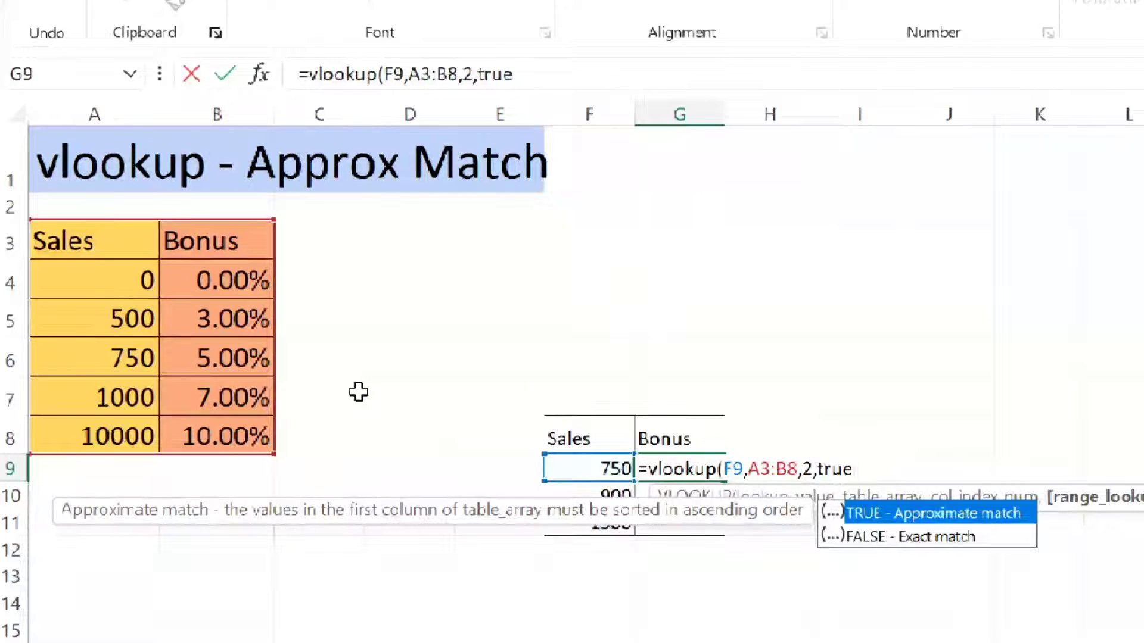
pyautogui.press('BackSpace')
pyautogui.press('BackSpace')
pyautogui.press('BackSpace')
pyautogui.press('BackSpace')
pyautogui.write('1')
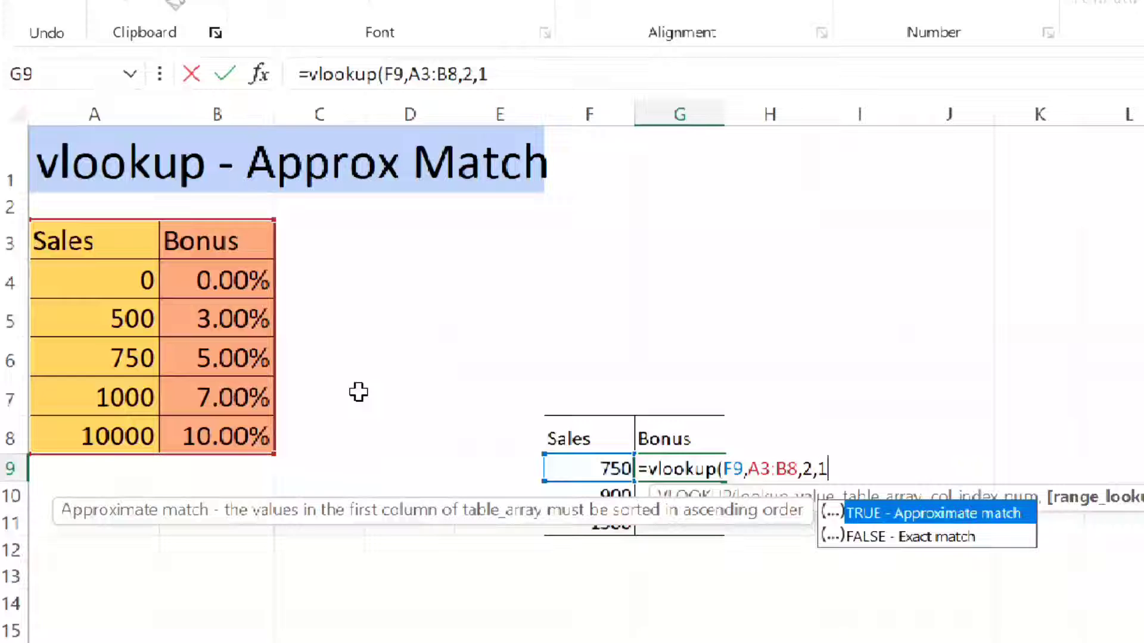
pyautogui.write(')')
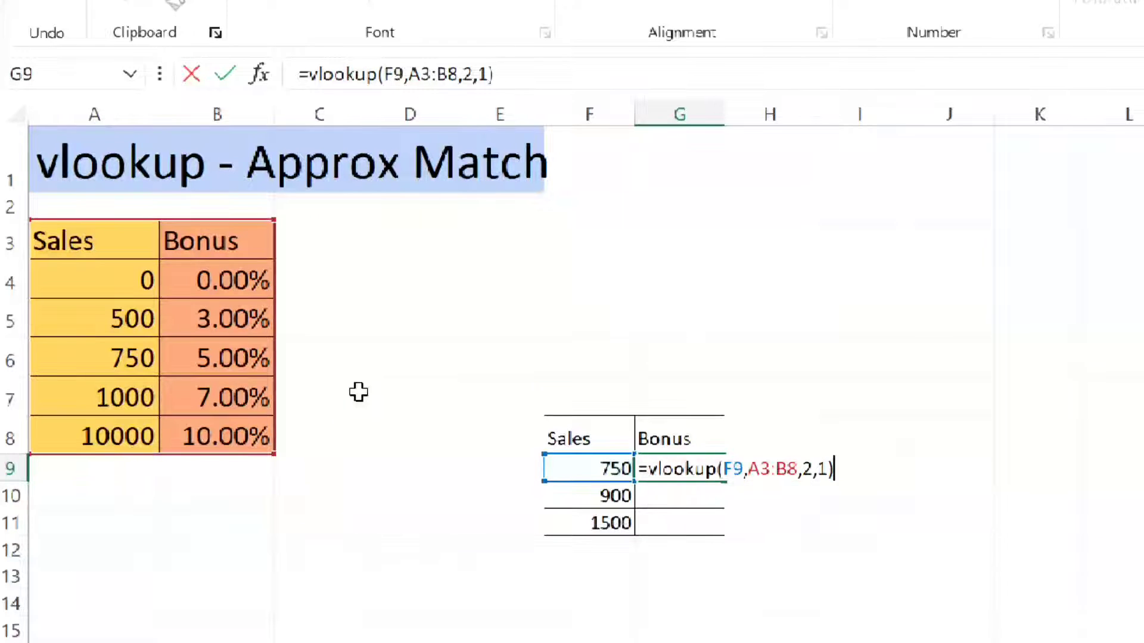
pyautogui.press('Return')
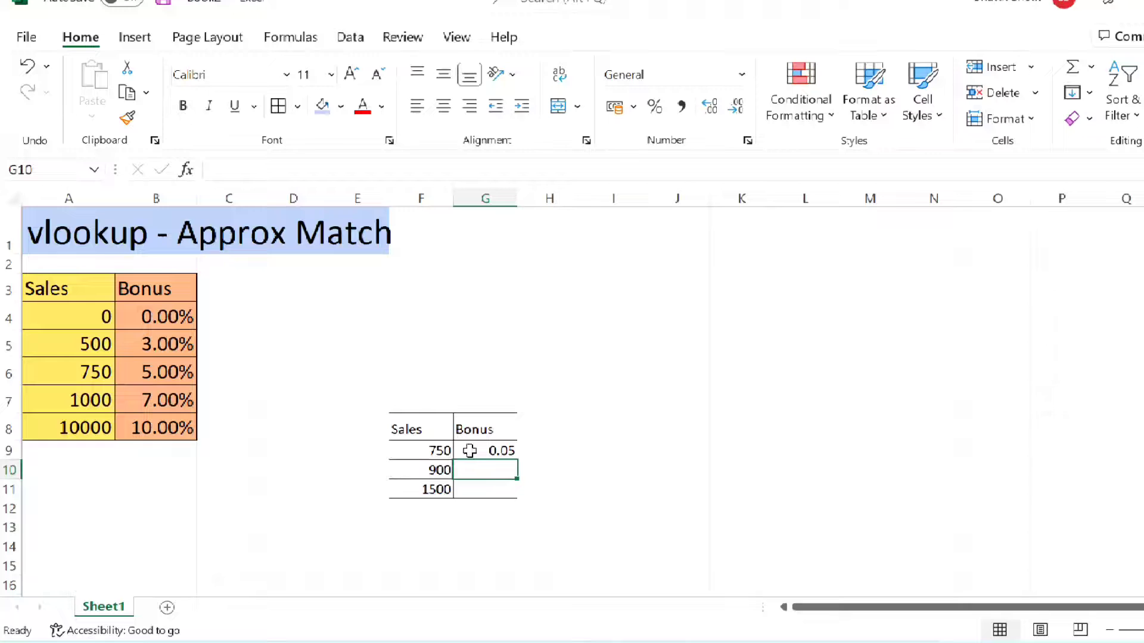
# Format the G9 bonus as Percentage and check it against the sales figure in F9.
pyautogui.click(470, 451)
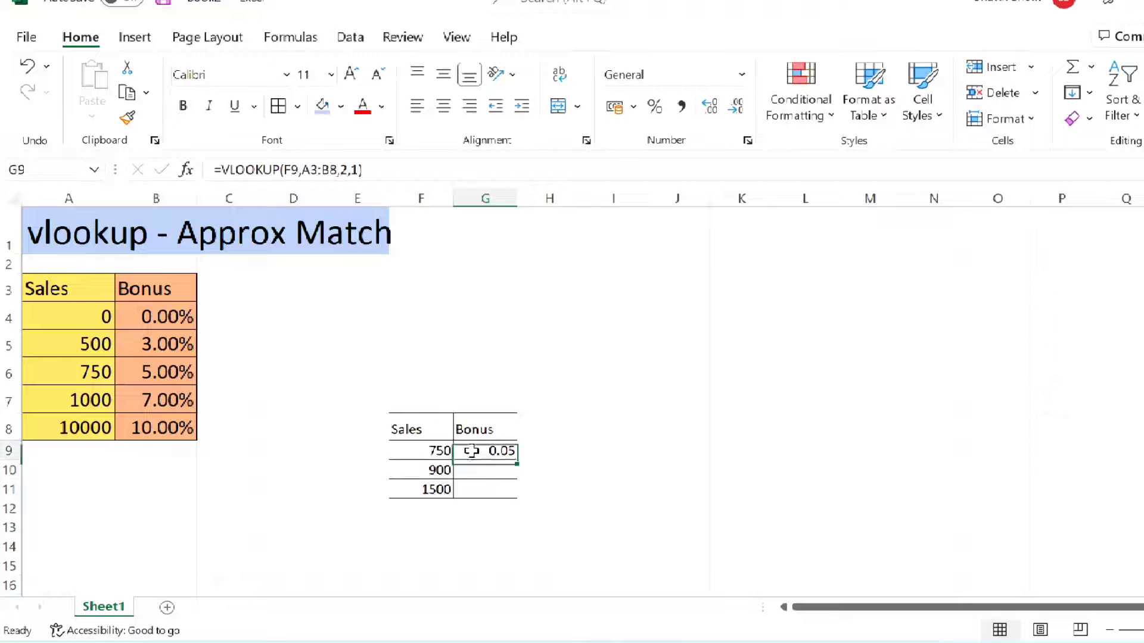
pyautogui.click(743, 75)
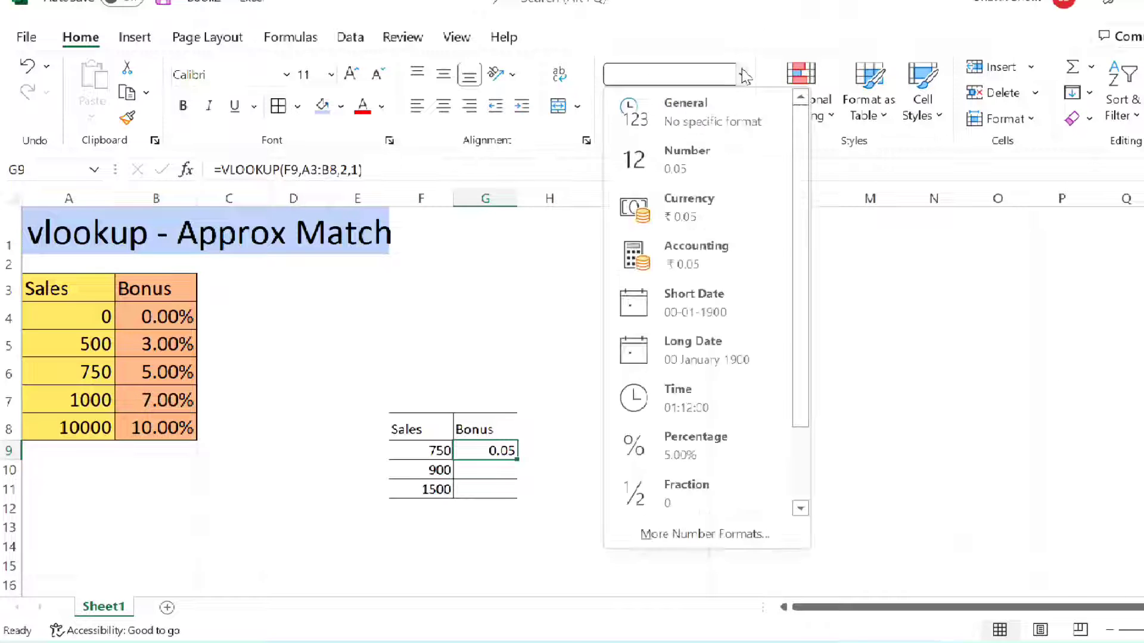
pyautogui.click(706, 458)
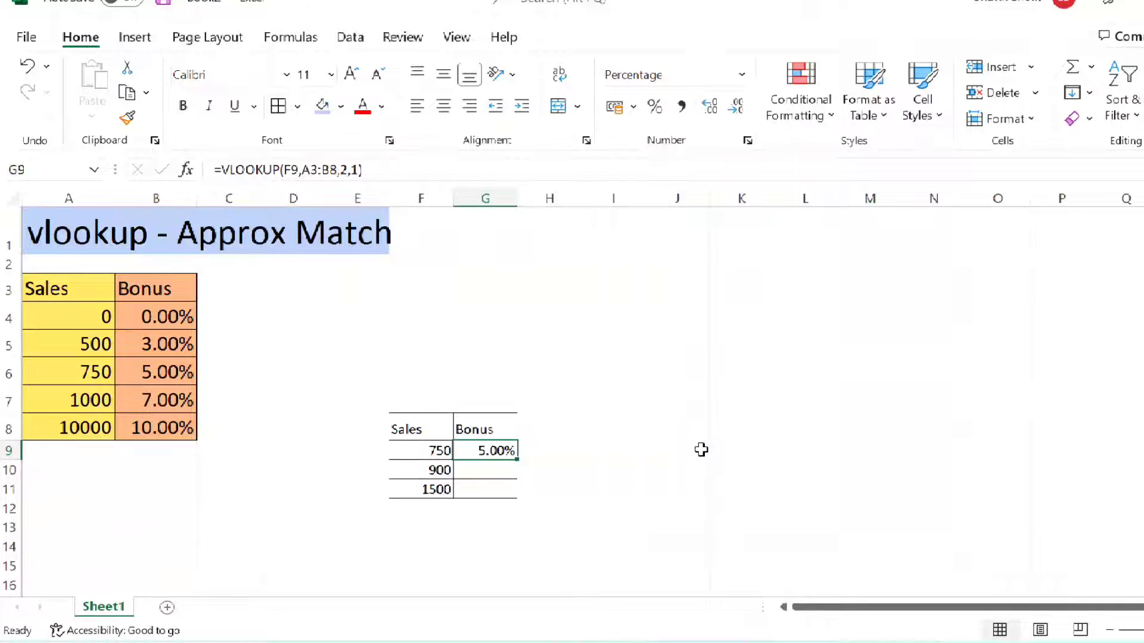
pyautogui.click(437, 455)
pyautogui.click(491, 446)
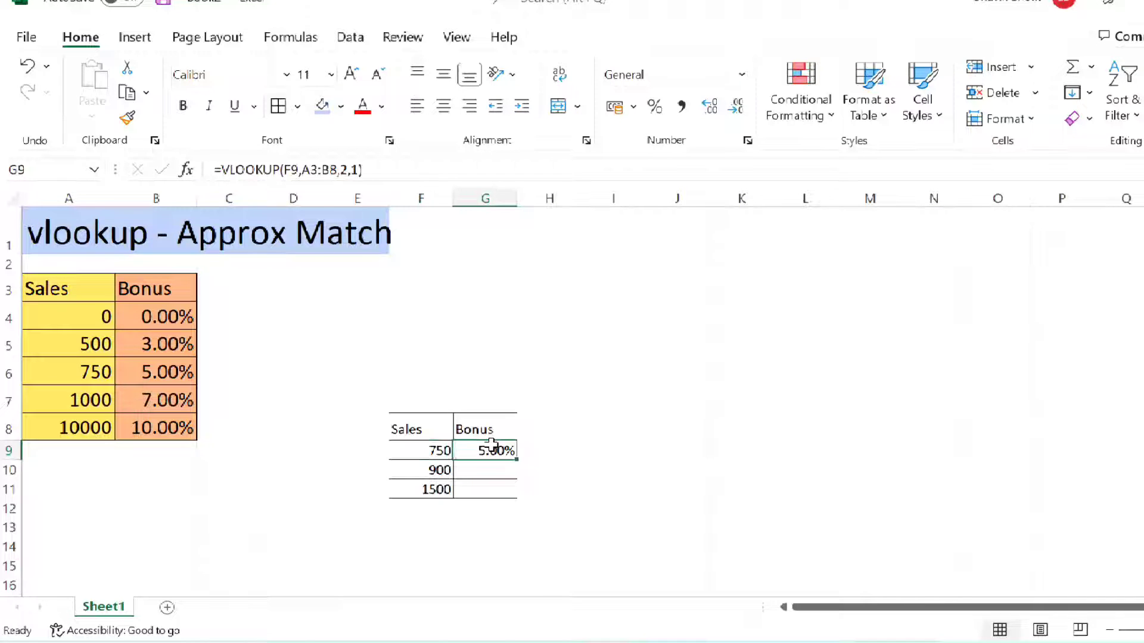
# Start a VLOOKUP formula in G10 with the sales figure in F10 as lookup value.
pyautogui.click(437, 469)
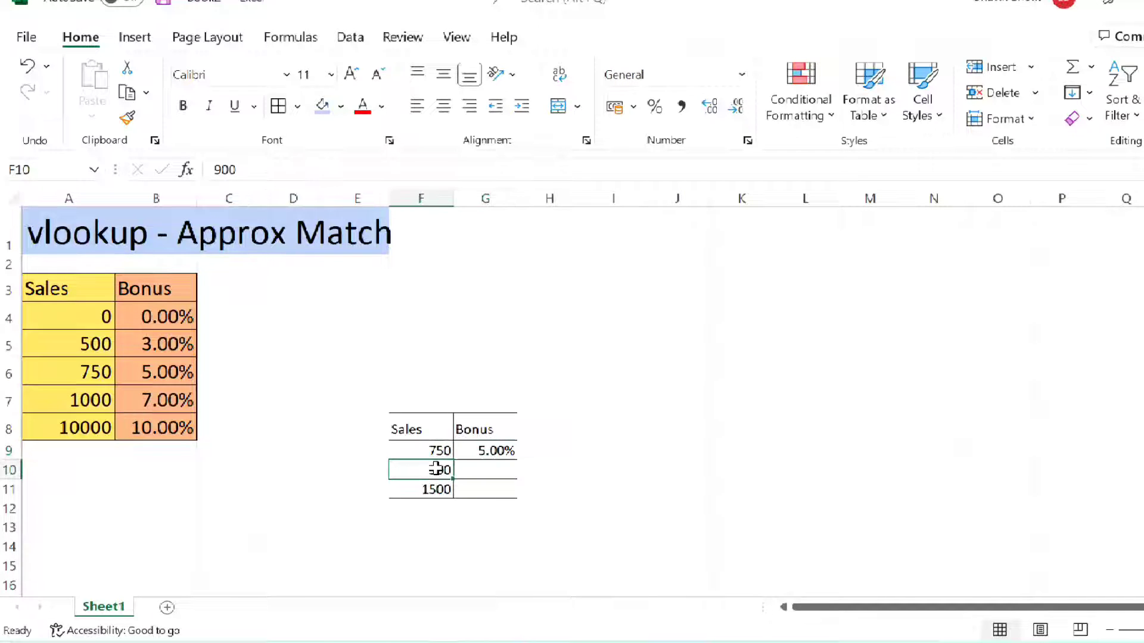
pyautogui.click(509, 477)
pyautogui.write('=vlooku')
pyautogui.write('p(')
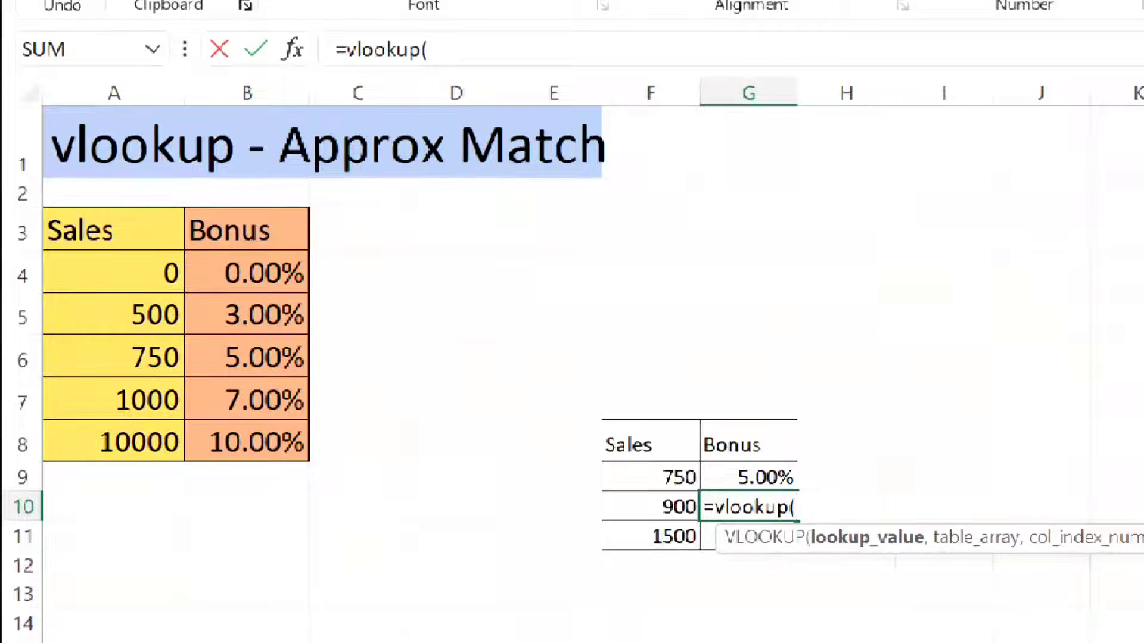
pyautogui.click(685, 507)
pyautogui.write(',')
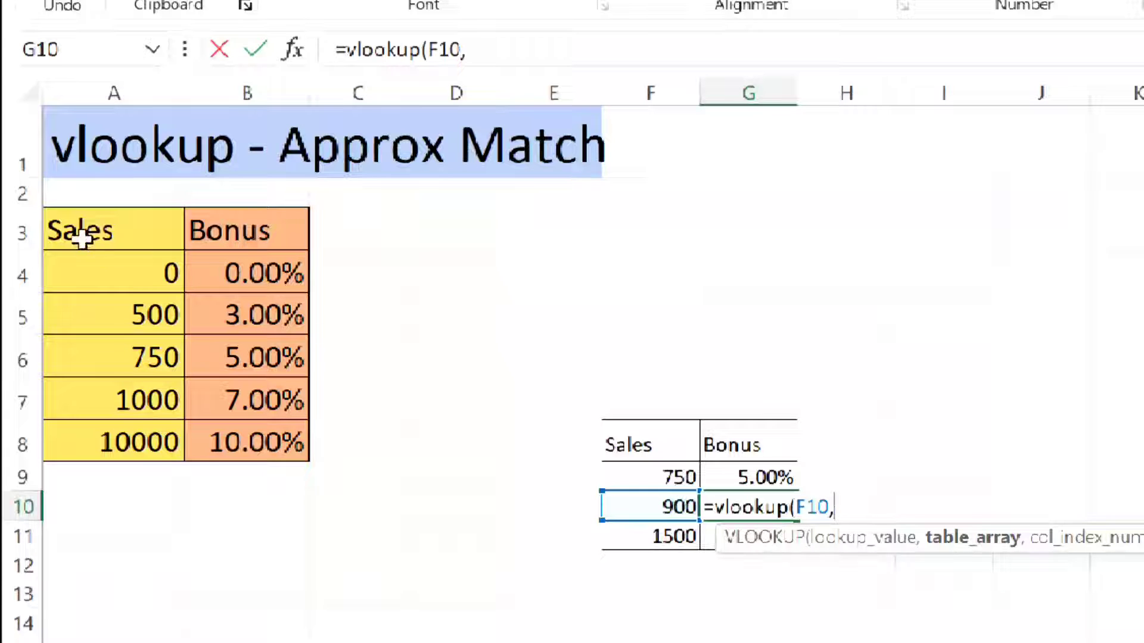
# Complete the G10 formula with table array A3:B8, column index 2 and TRUE for approximate match.
pyautogui.click(67, 222)
pyautogui.moveTo(67, 221); pyautogui.dragTo(249, 423)
pyautogui.write(',')
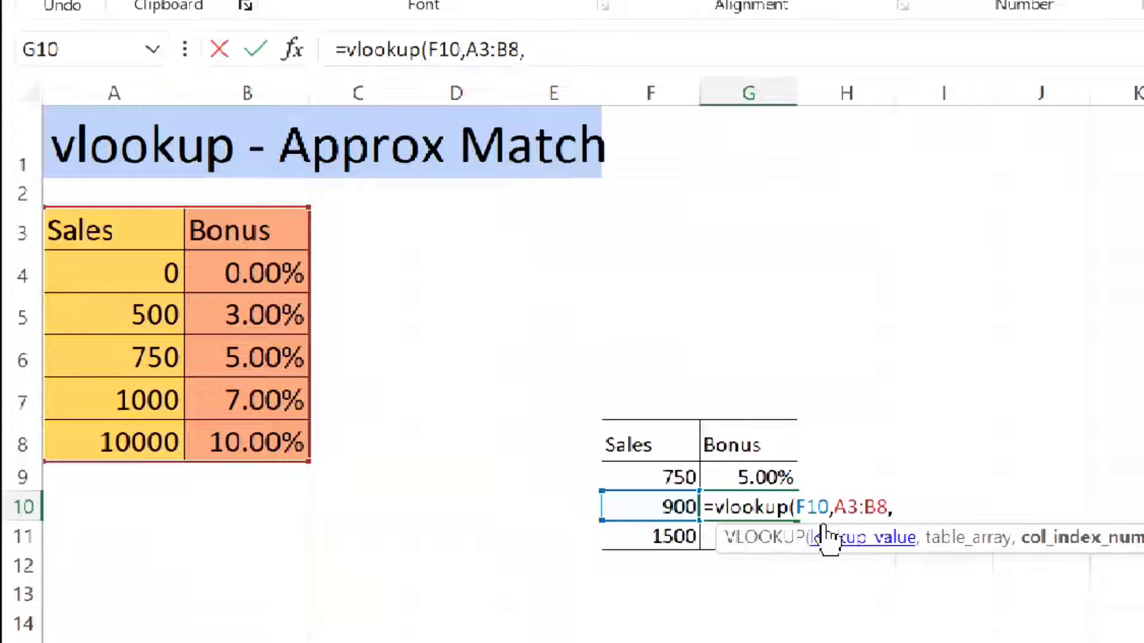
pyautogui.write('2,true')
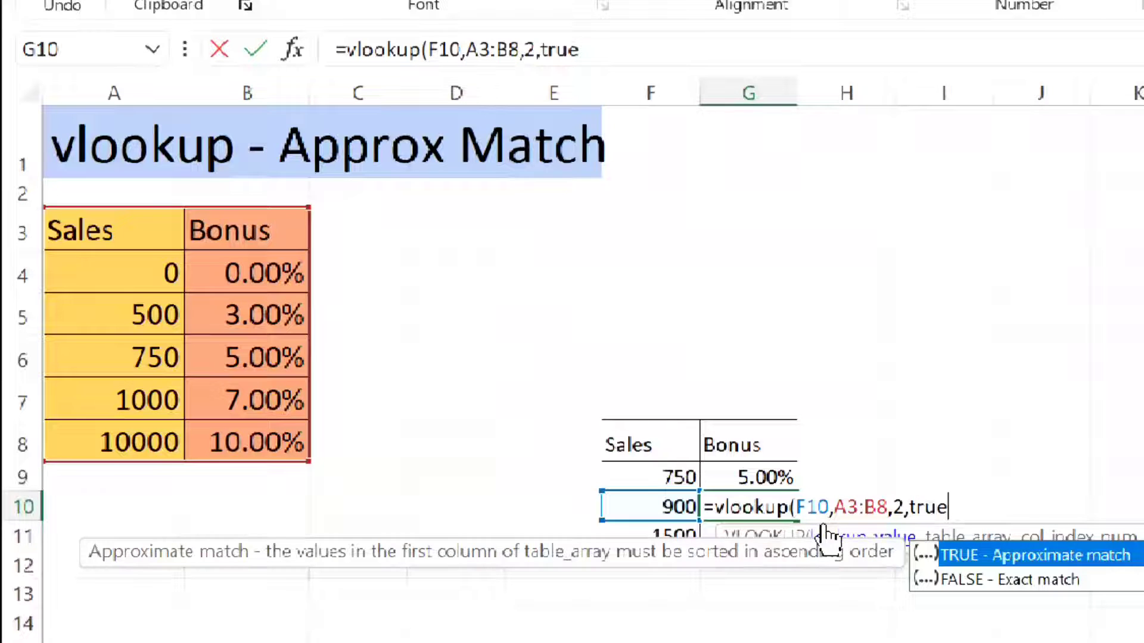
pyautogui.write(')')
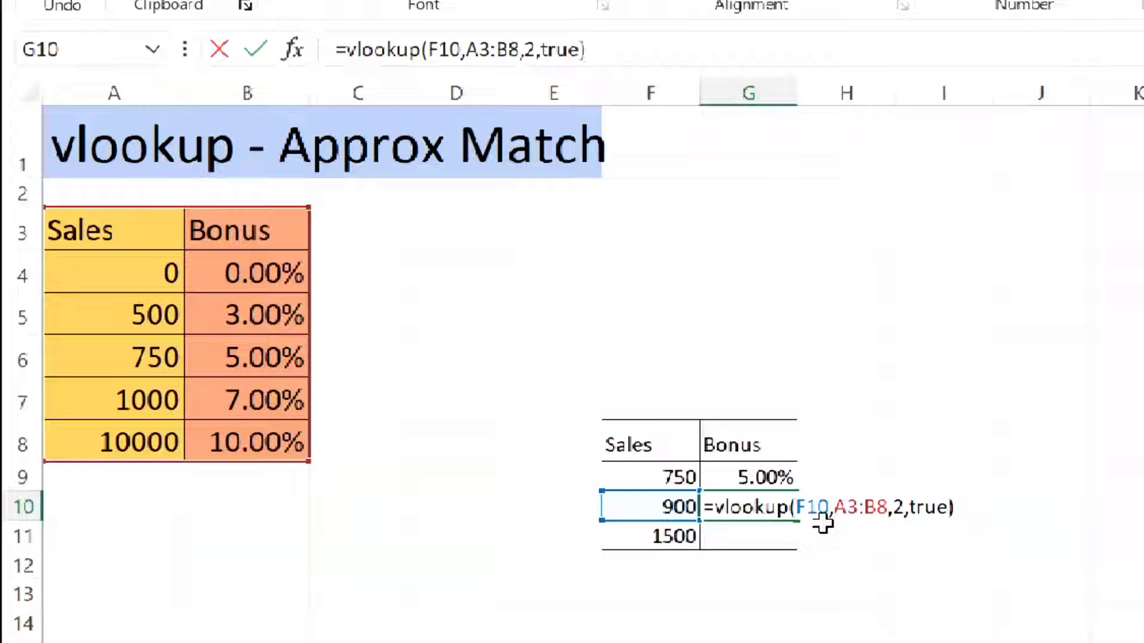
pyautogui.press('Return')
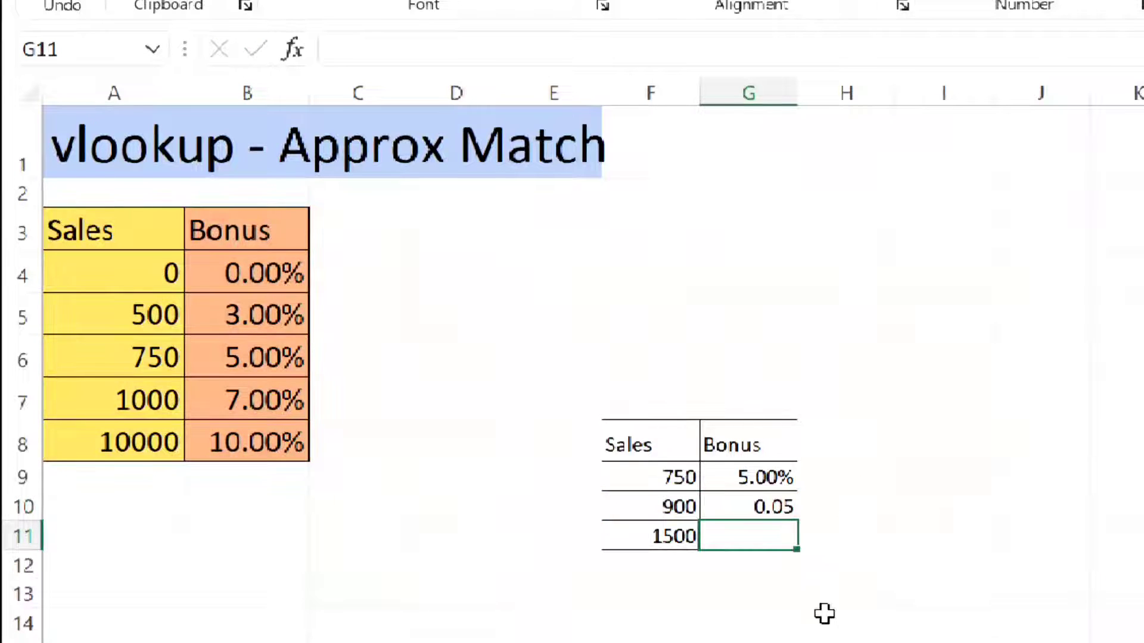
# Format the bonus result in G10 as Percentage.
pyautogui.click(766, 507)
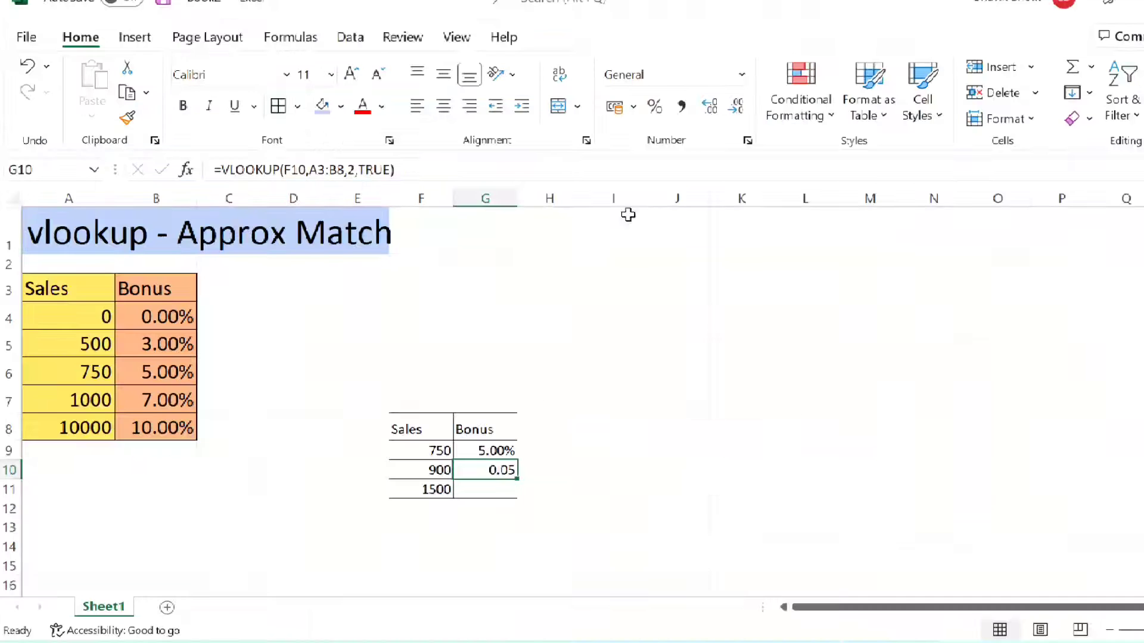
pyautogui.click(743, 72)
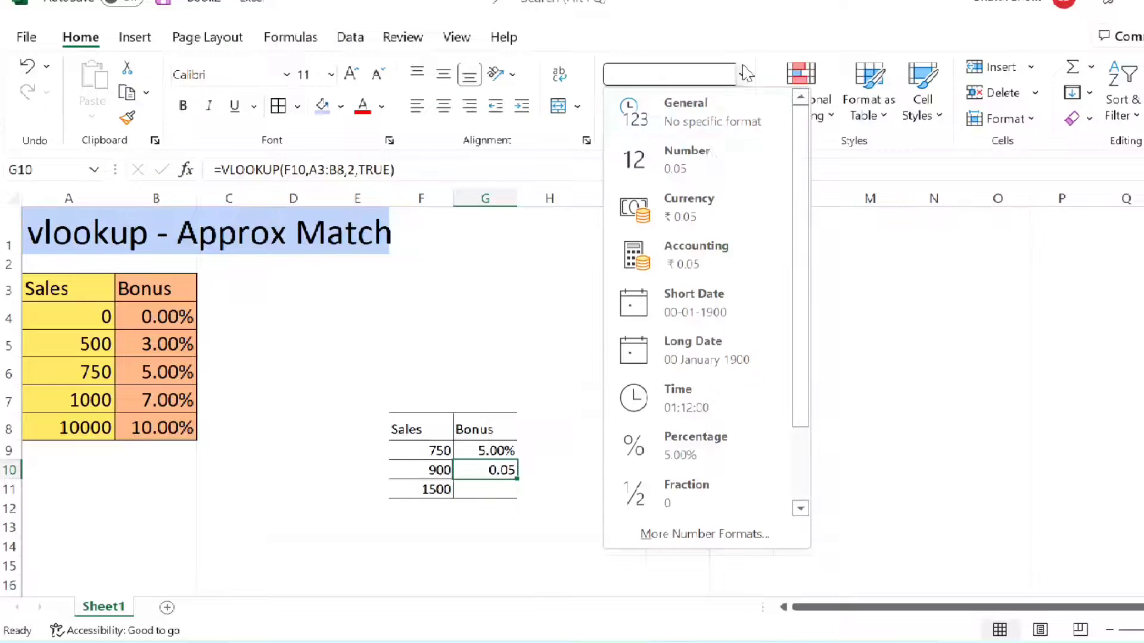
pyautogui.click(695, 441)
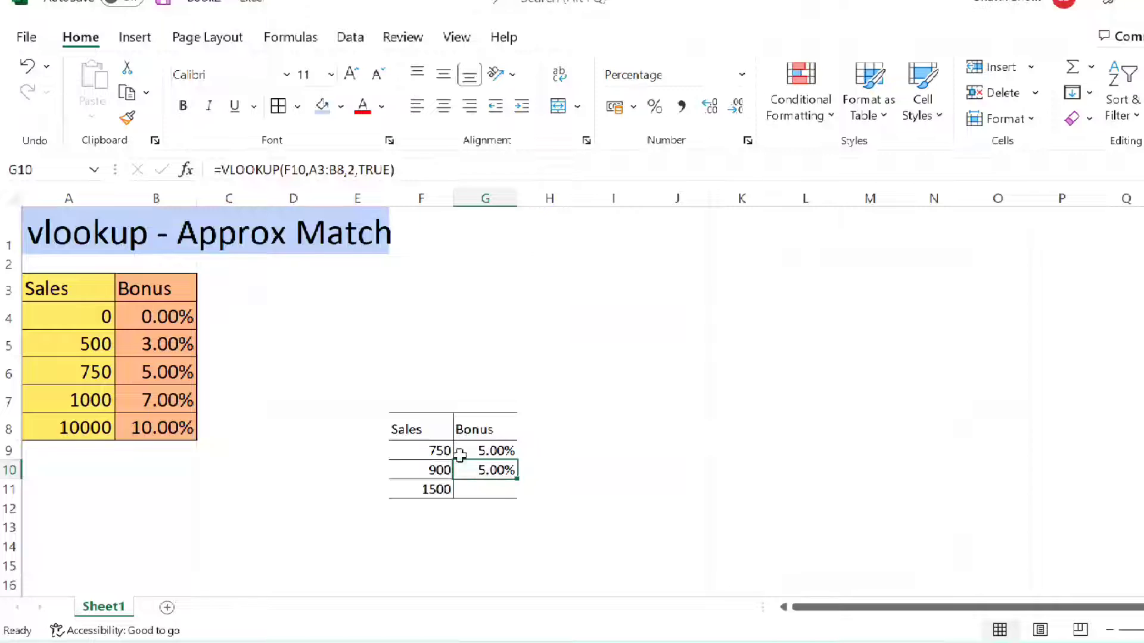
# Start a VLOOKUP formula in G11 for the bonus on the third sales figure.
pyautogui.click(488, 487)
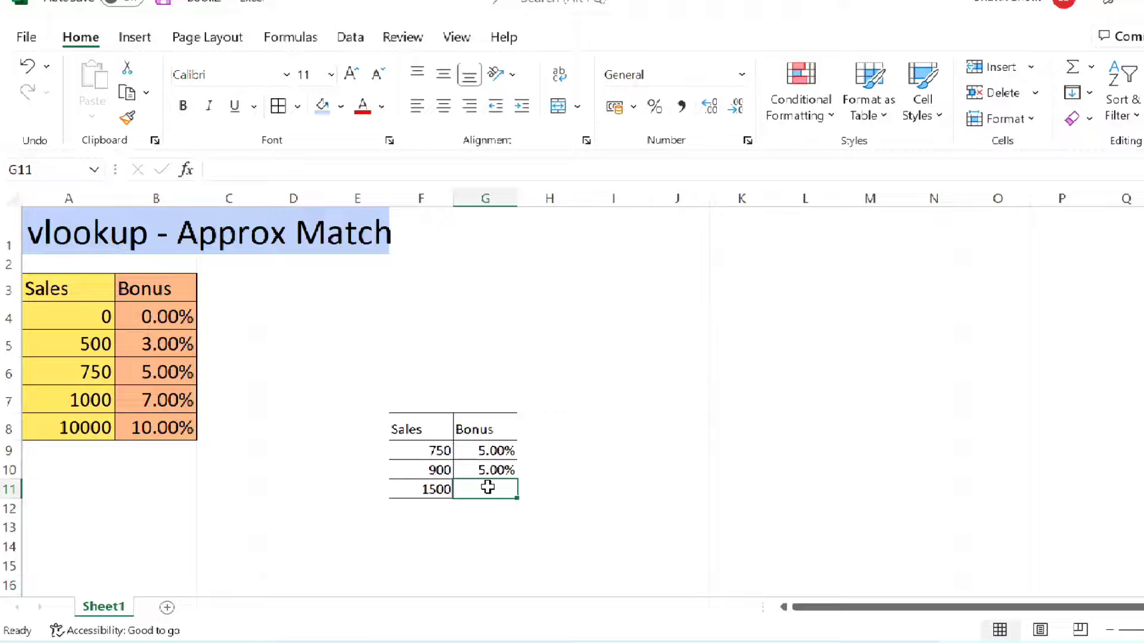
pyautogui.write('=vlookup(')
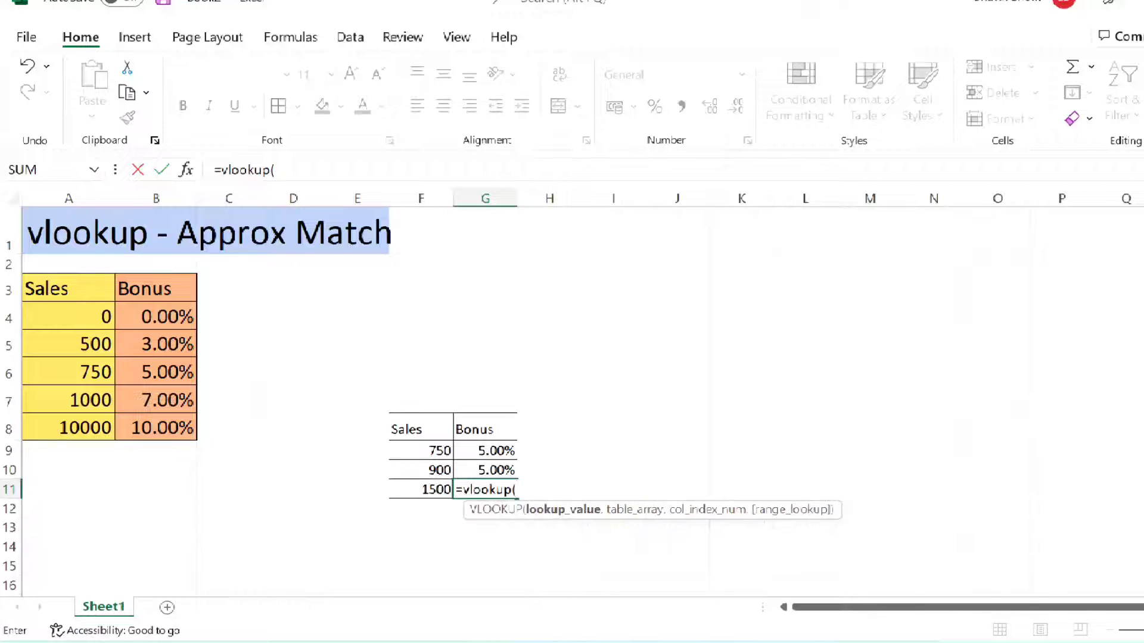
pyautogui.click(48, 291)
pyautogui.moveTo(48, 290); pyautogui.dragTo(166, 434)
pyautogui.write(',')
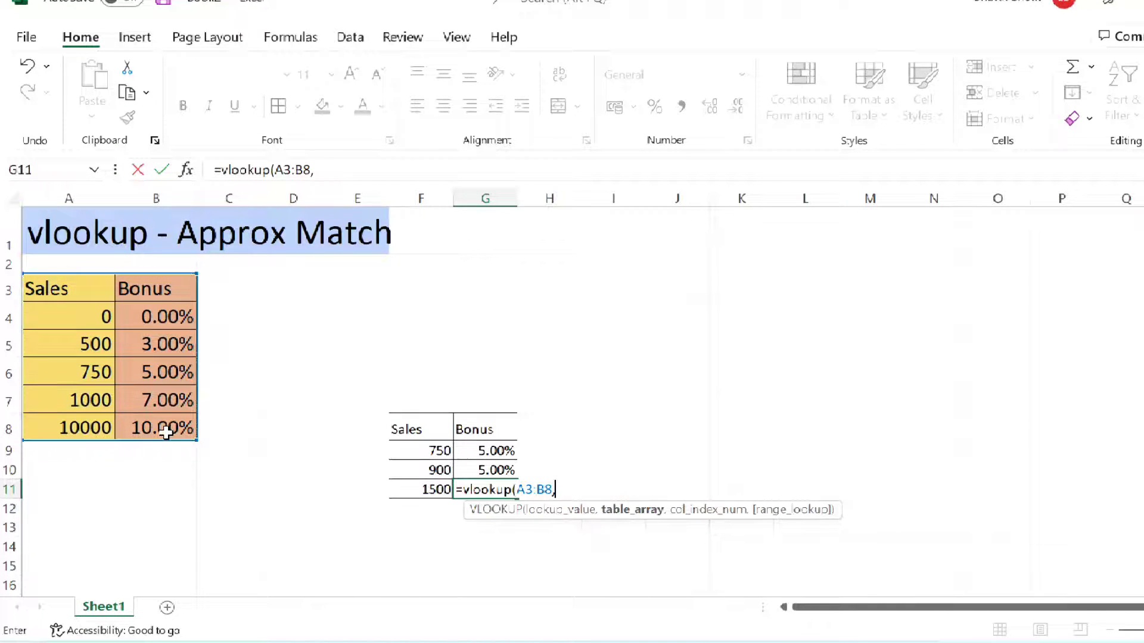
pyautogui.write('2')
pyautogui.press('BackSpace')
pyautogui.press('BackSpace')
pyautogui.press('BackSpace')
pyautogui.press('BackSpace')
pyautogui.press('BackSpace')
pyautogui.press('BackSpace')
pyautogui.press('BackSpace')
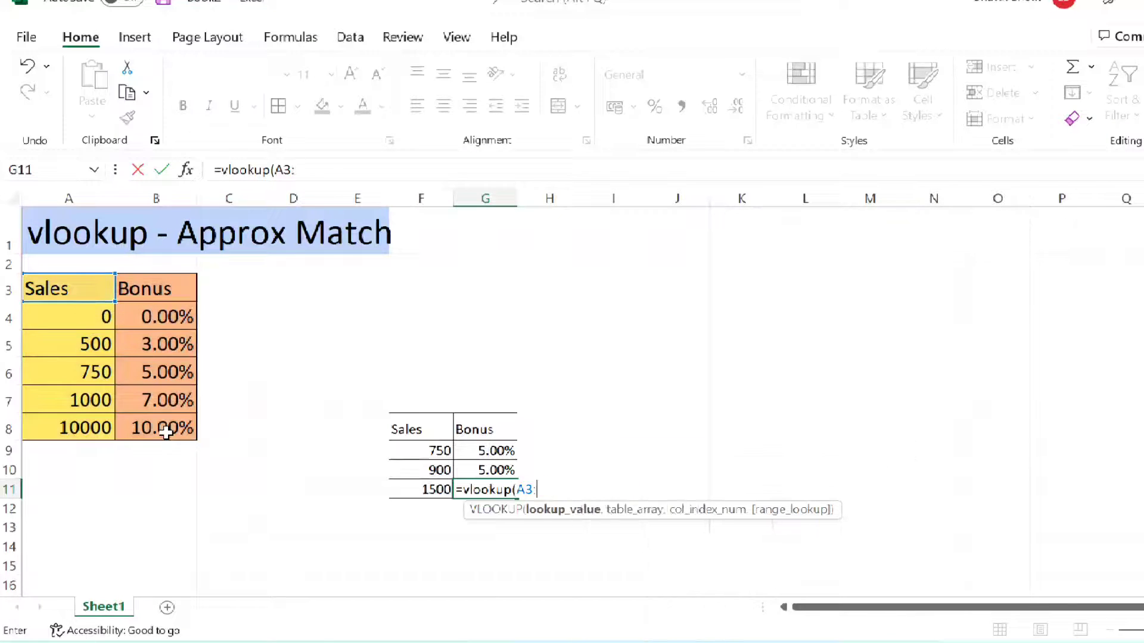
# Complete the G11 formula with lookup value F11, table array A3:B8, column index 2 and 1 for approximate match.
pyautogui.click(447, 489)
pyautogui.write(',')
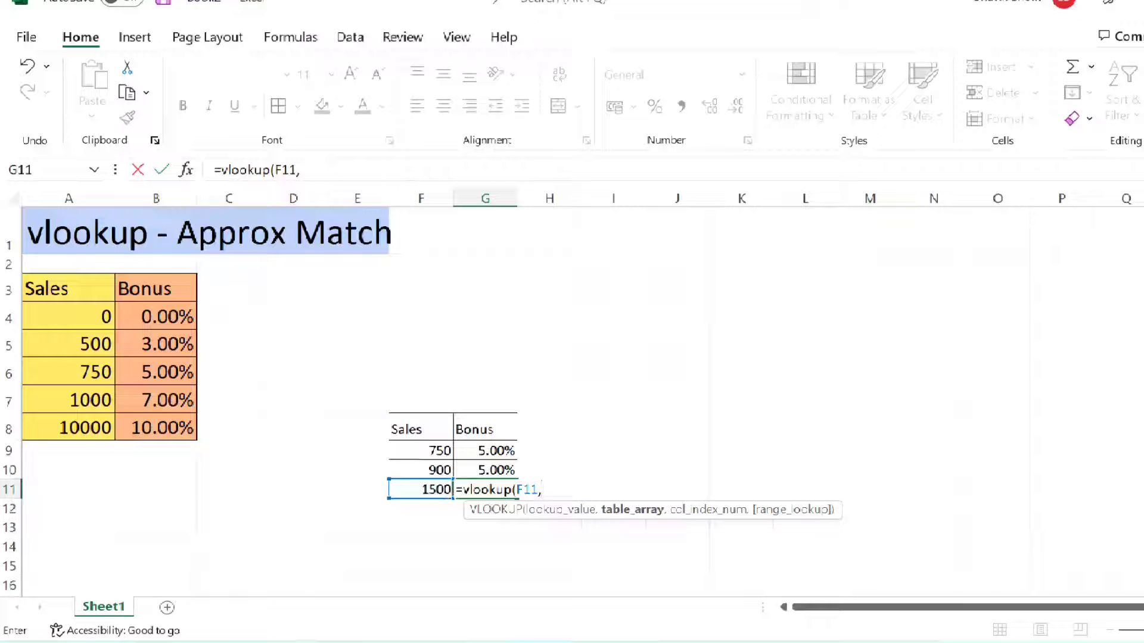
pyautogui.moveTo(36, 288); pyautogui.dragTo(155, 425)
pyautogui.write(',')
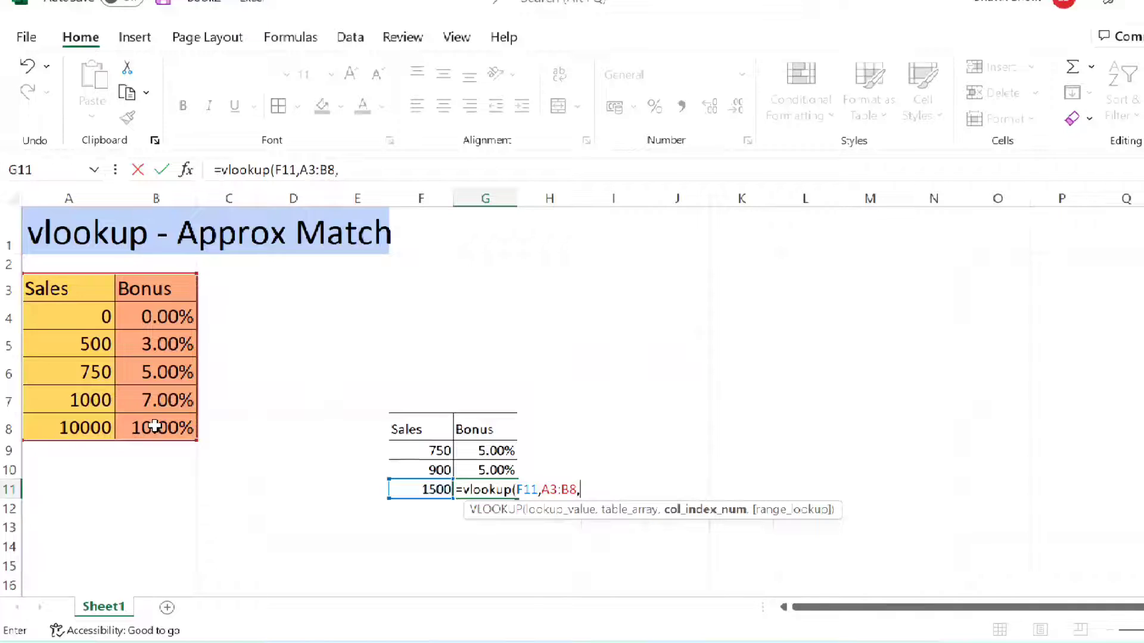
pyautogui.write('2,')
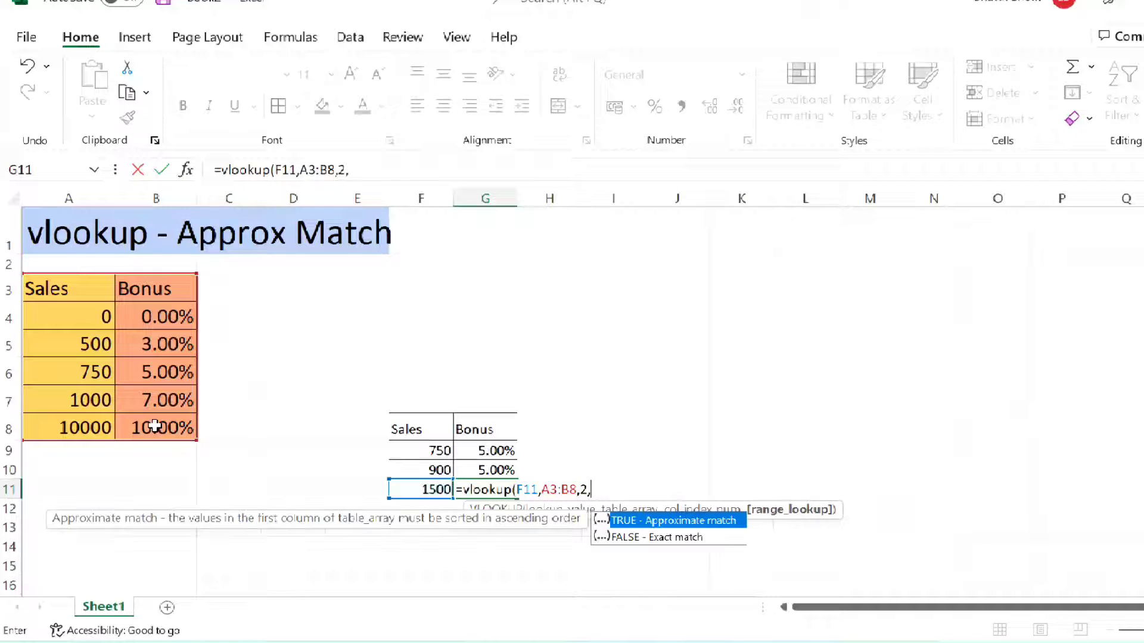
pyautogui.write('1')
pyautogui.press('Return')
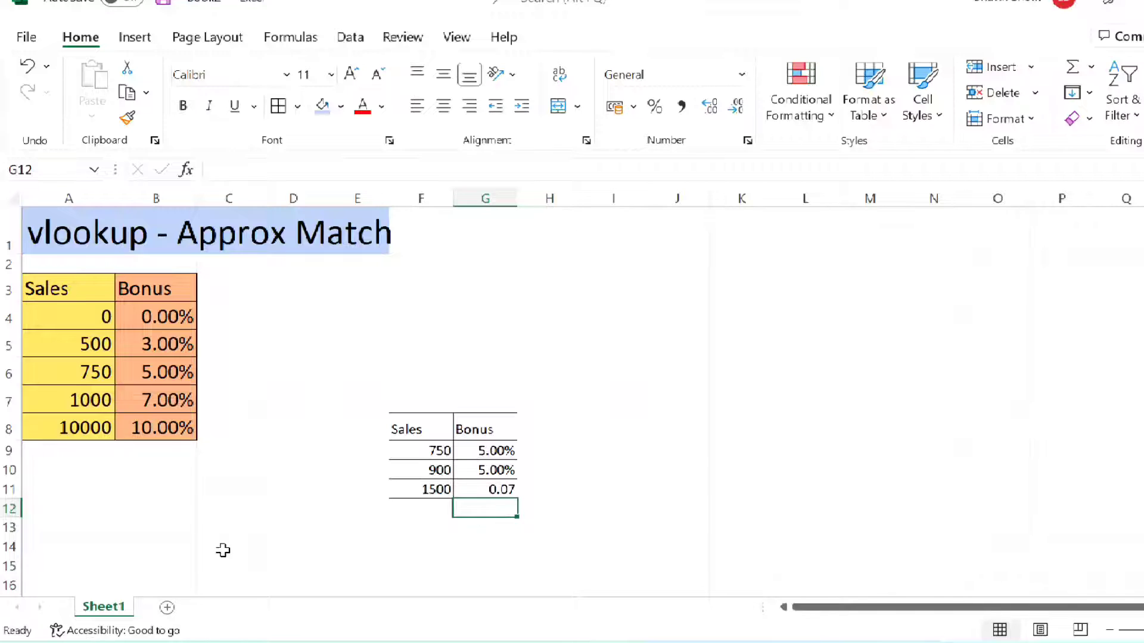
# Format the bonus result in G11 as Percentage.
pyautogui.click(467, 493)
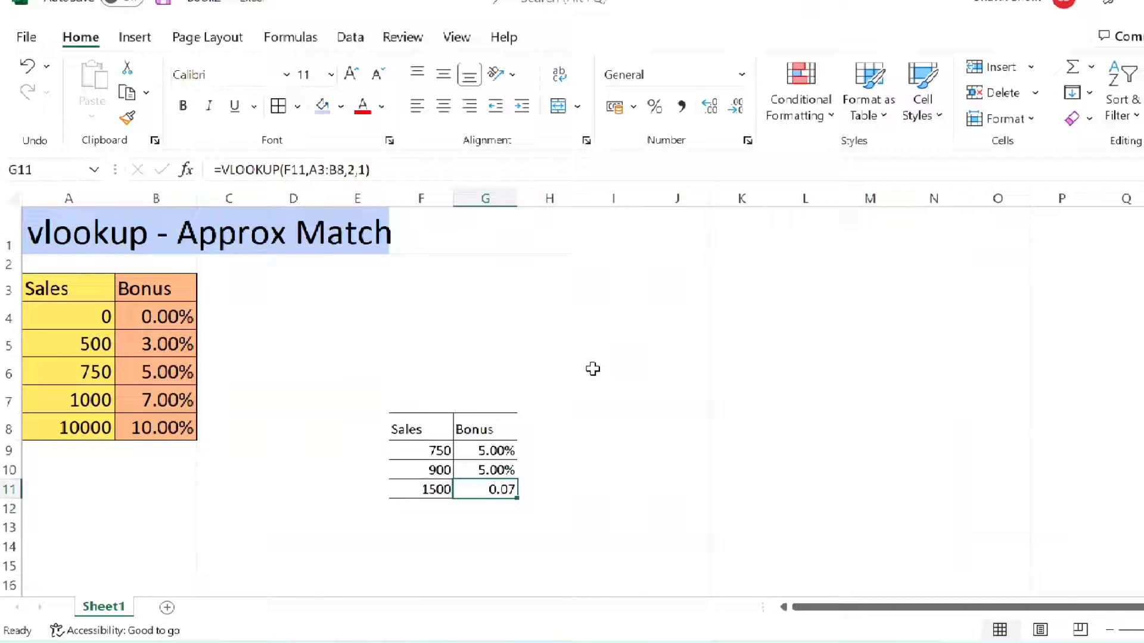
pyautogui.click(742, 74)
pyautogui.click(720, 441)
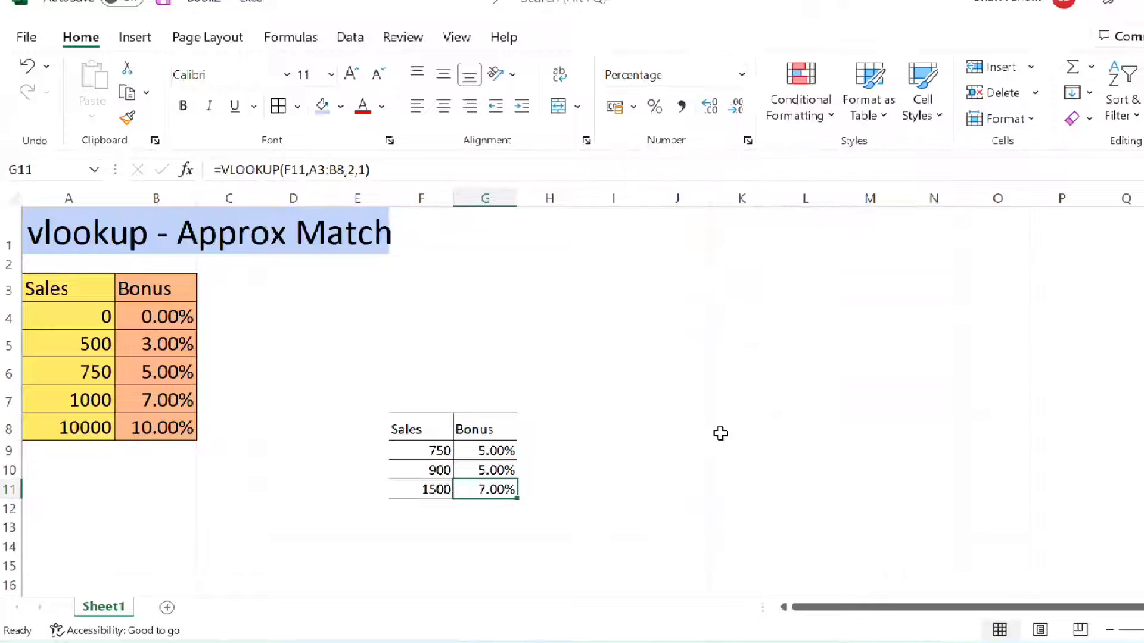